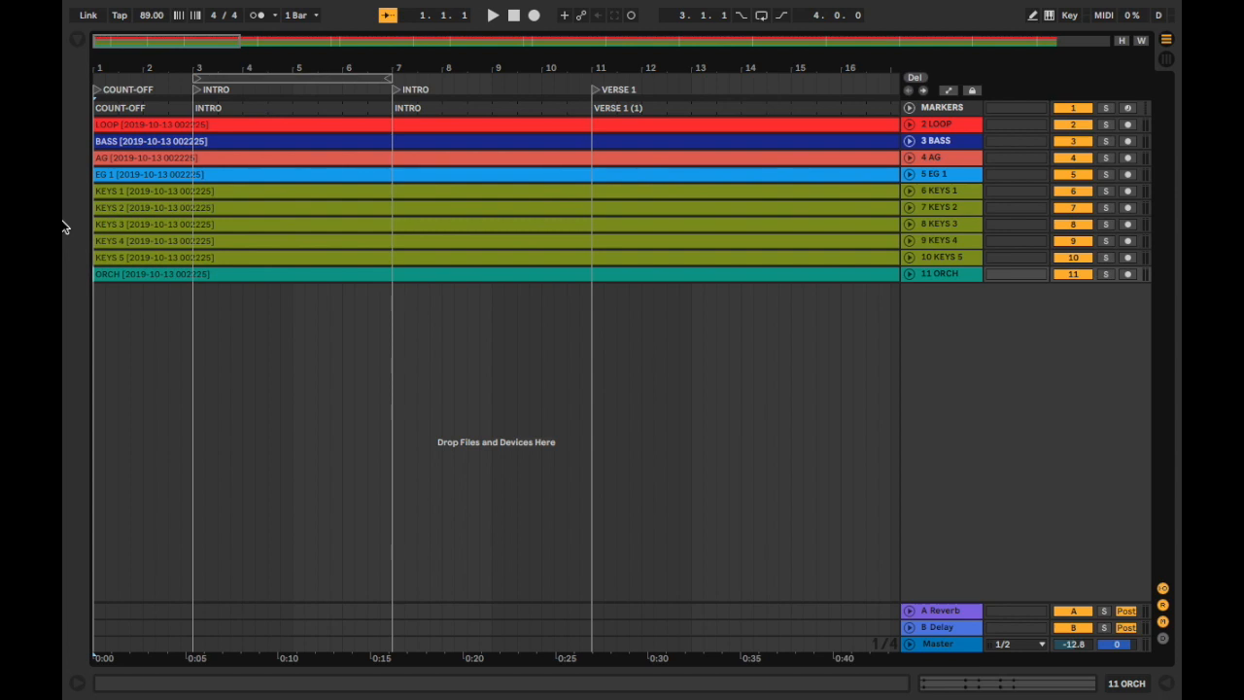
Switch to the Session View to look over its tracks and mixer, and return to the Arrangement View with playback reset to the start.
key(Tab)
key(Tab)
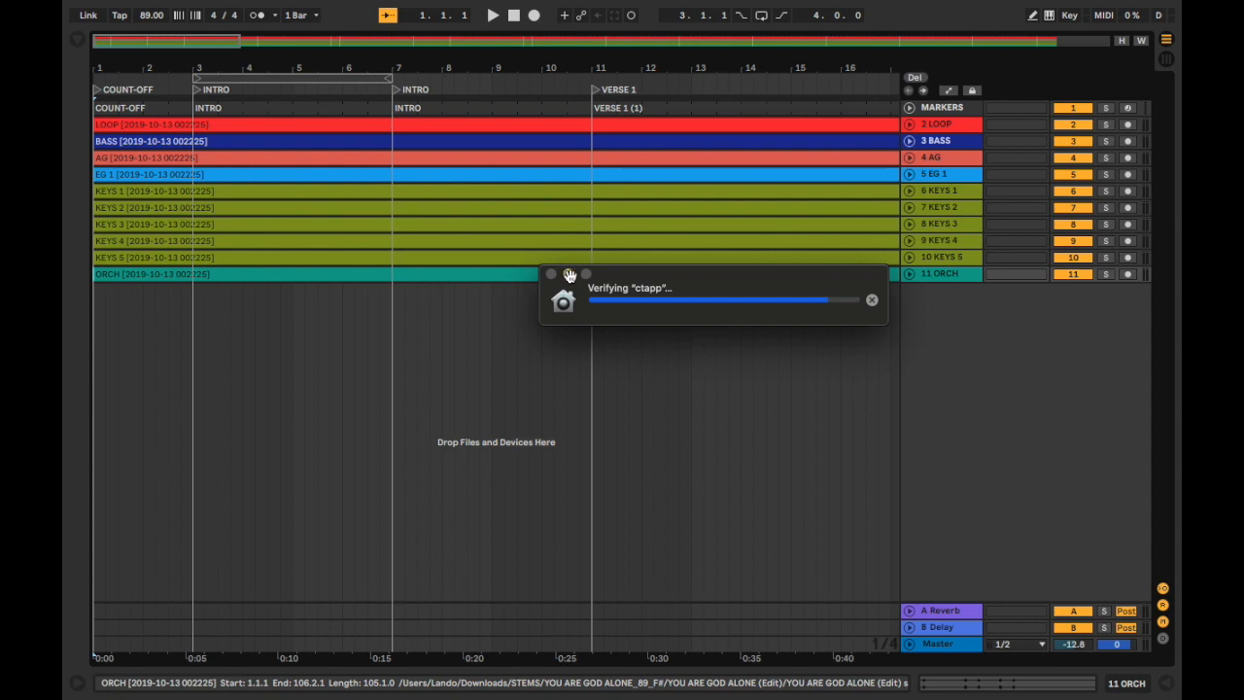
click(567, 359)
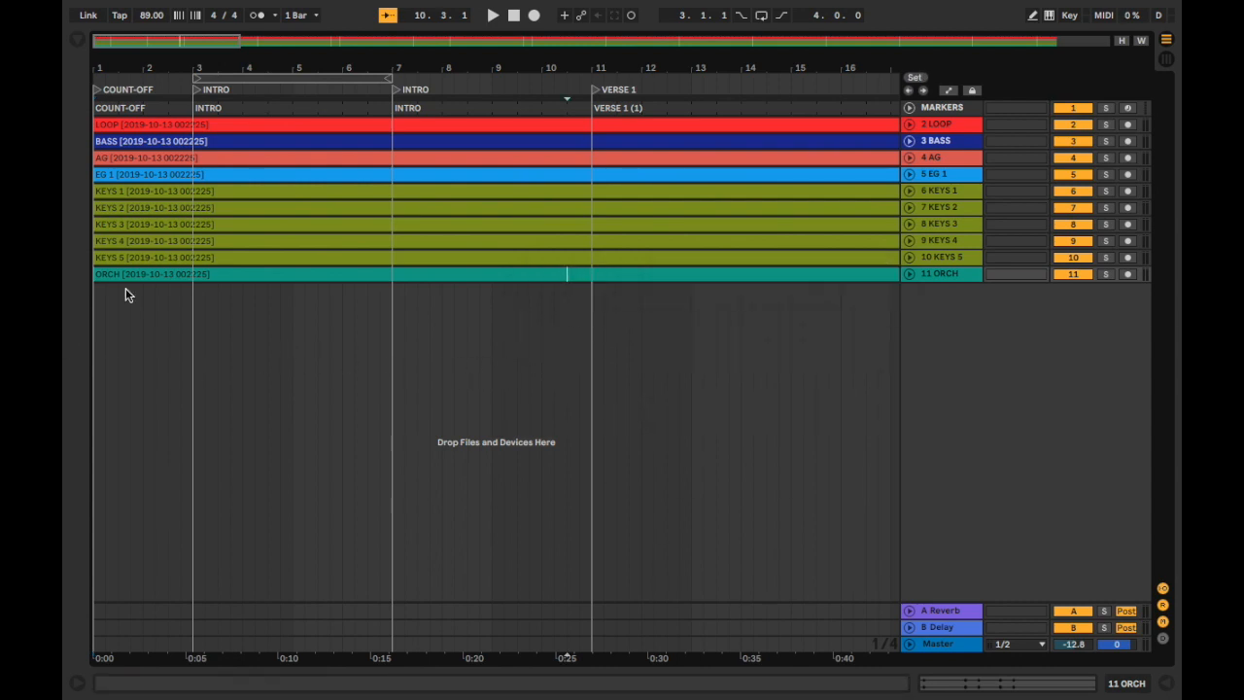
click(514, 16)
click(1167, 61)
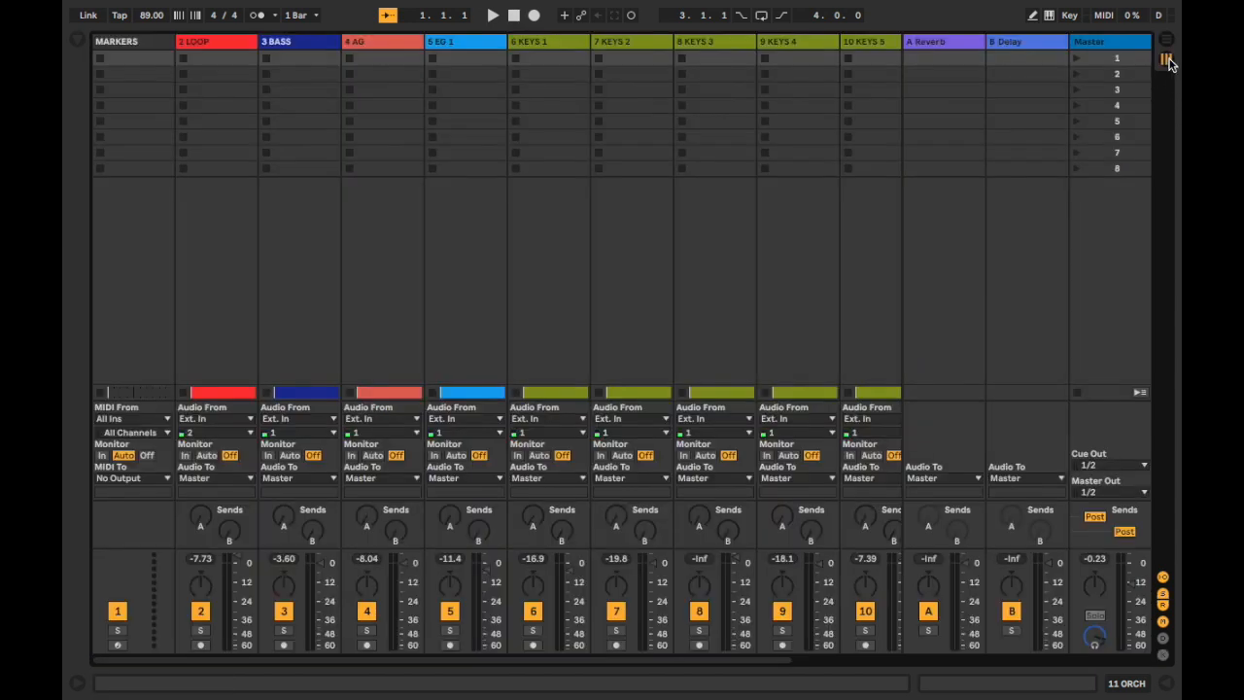
click(1167, 38)
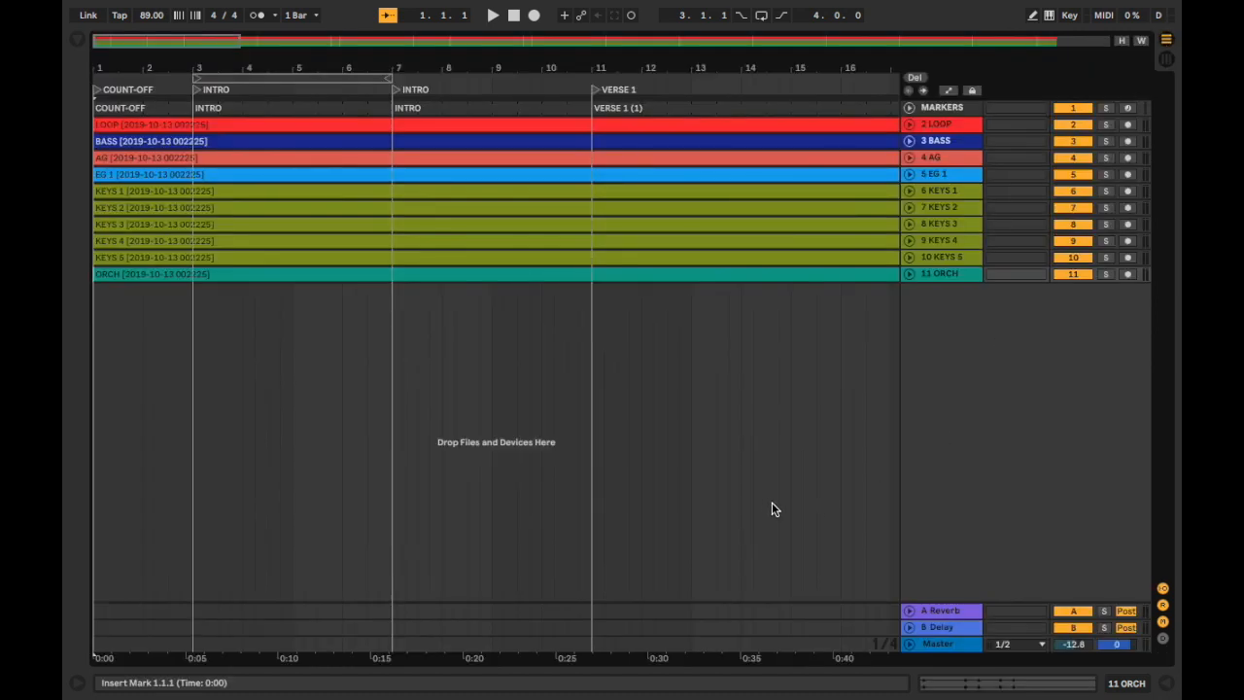
mouse_move(513, 11)
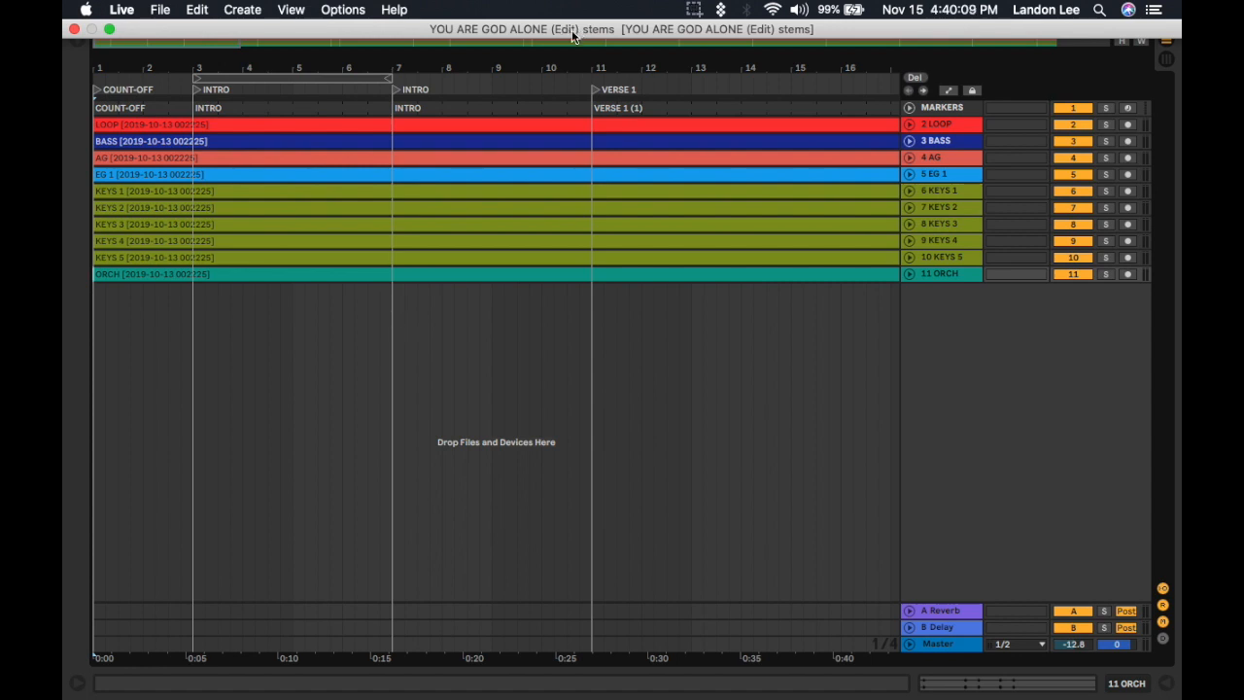
key(ctrl+super+f)
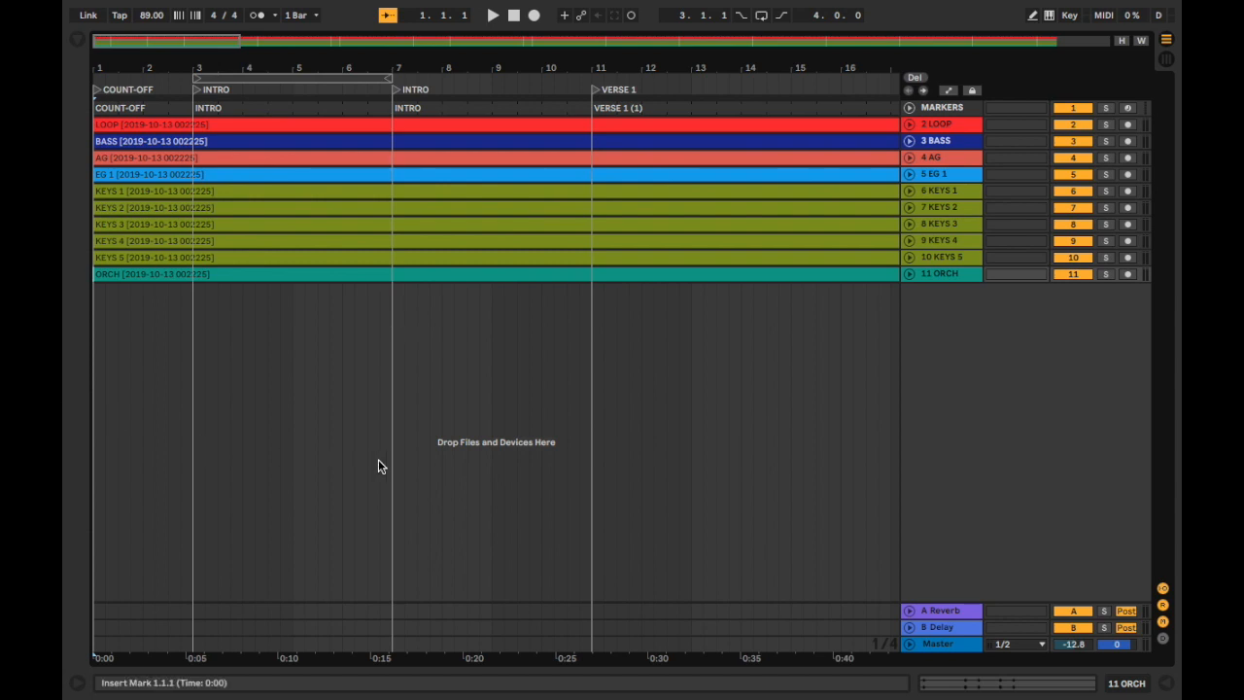
Jump along the locators and look over the song-section markers from COUNT-OFF through the BRIDGE sections.
scroll(385, 482, down, 4)
scroll(231, 260, up, 5)
scroll(233, 260, left, 4)
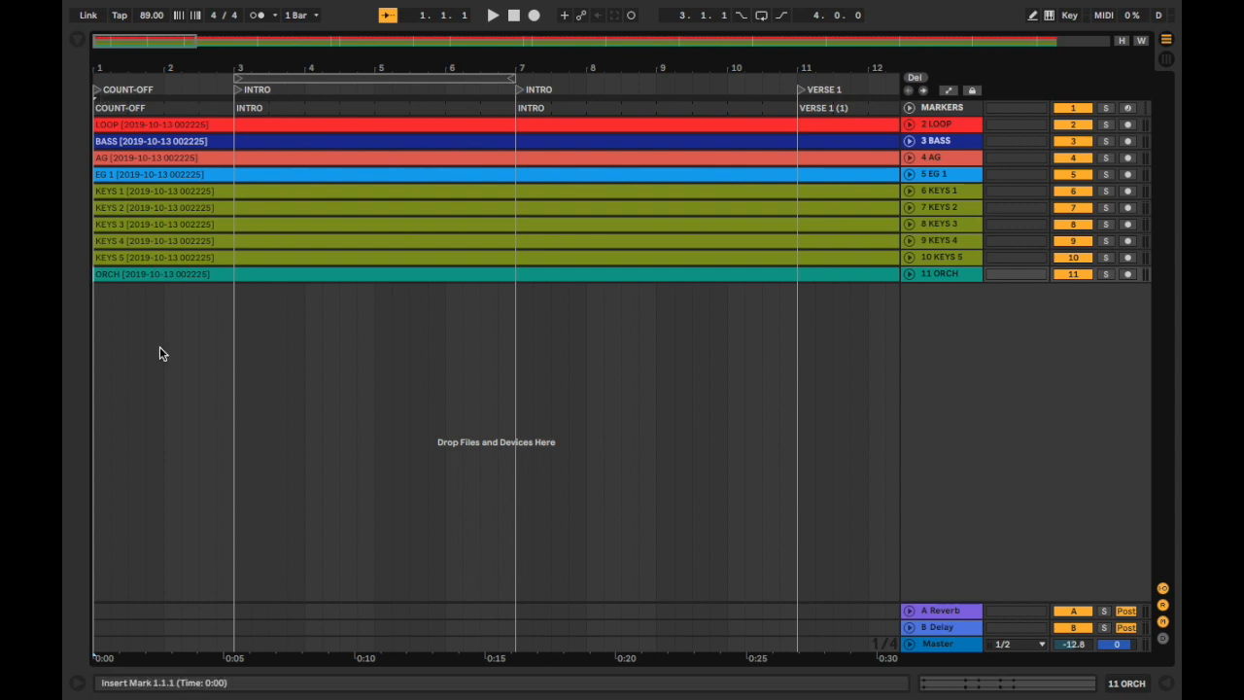
key(alt+Right)
key(alt+Right)
key(alt+Right)
key(alt+Right)
key(alt+Right)
key(minus)
key(minus)
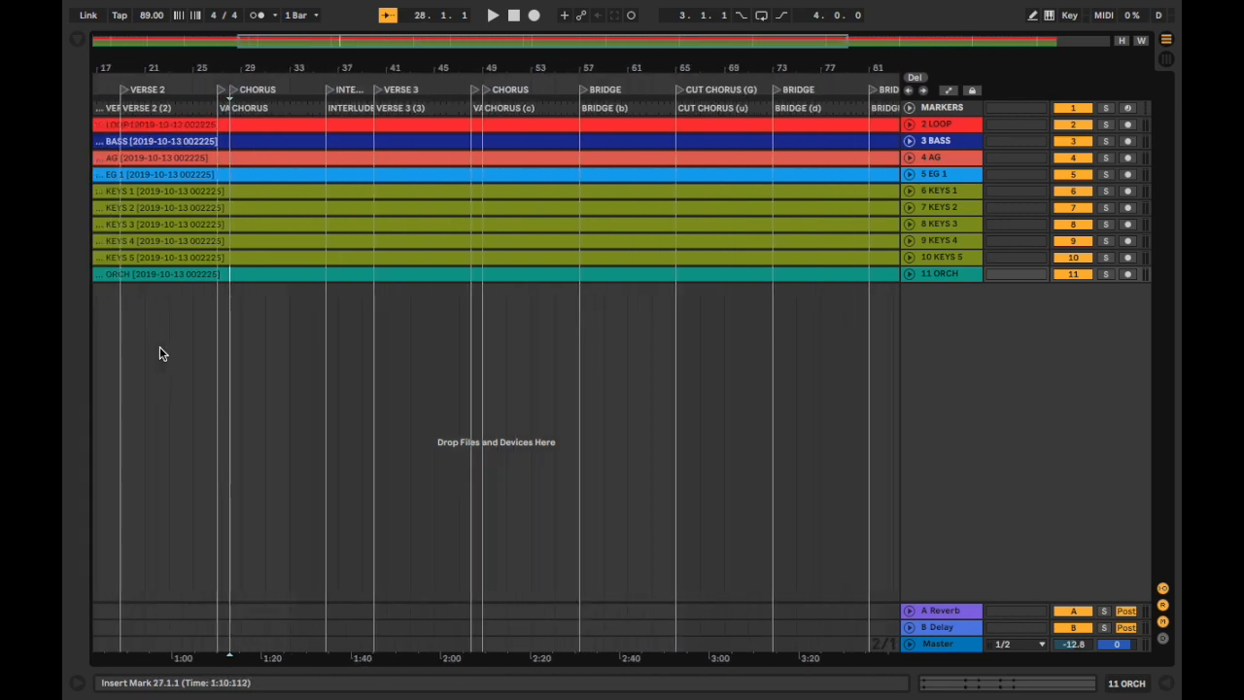
scroll(160, 347, up, 3)
scroll(160, 347, left, 5)
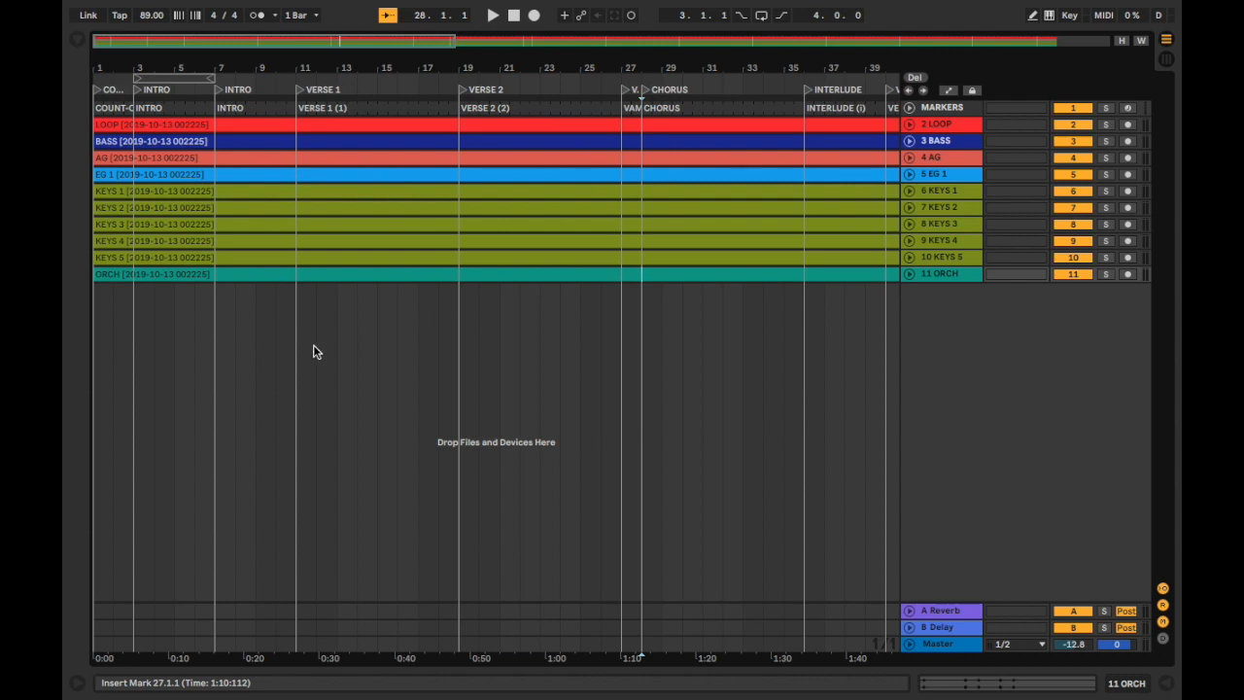
Select the VERSE 1 and VERSE 2 locators in turn and review the global quantization options, keeping 1 Bar.
click(323, 90)
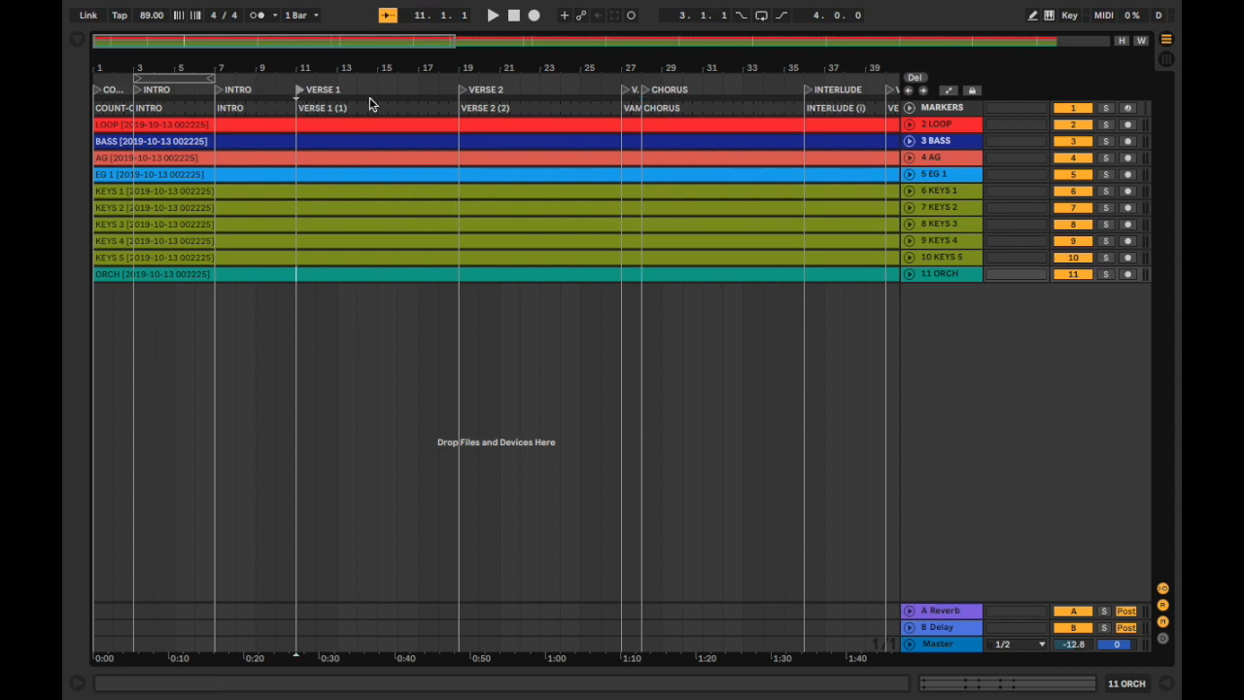
click(463, 89)
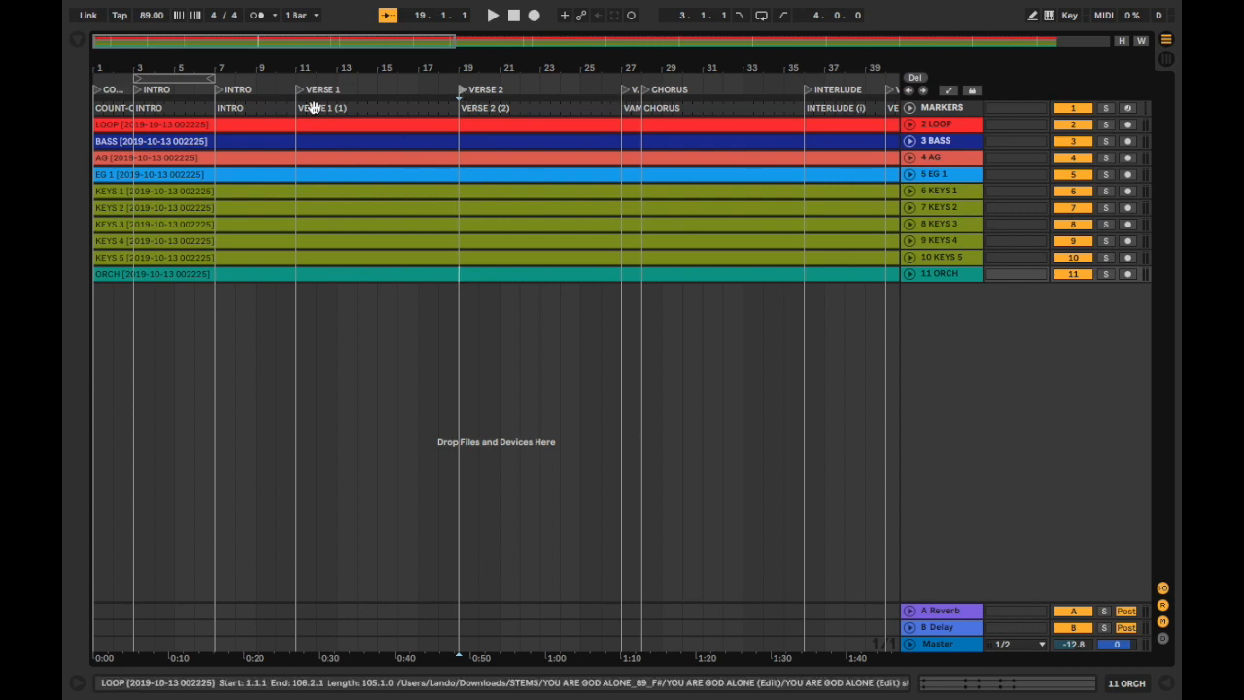
click(305, 20)
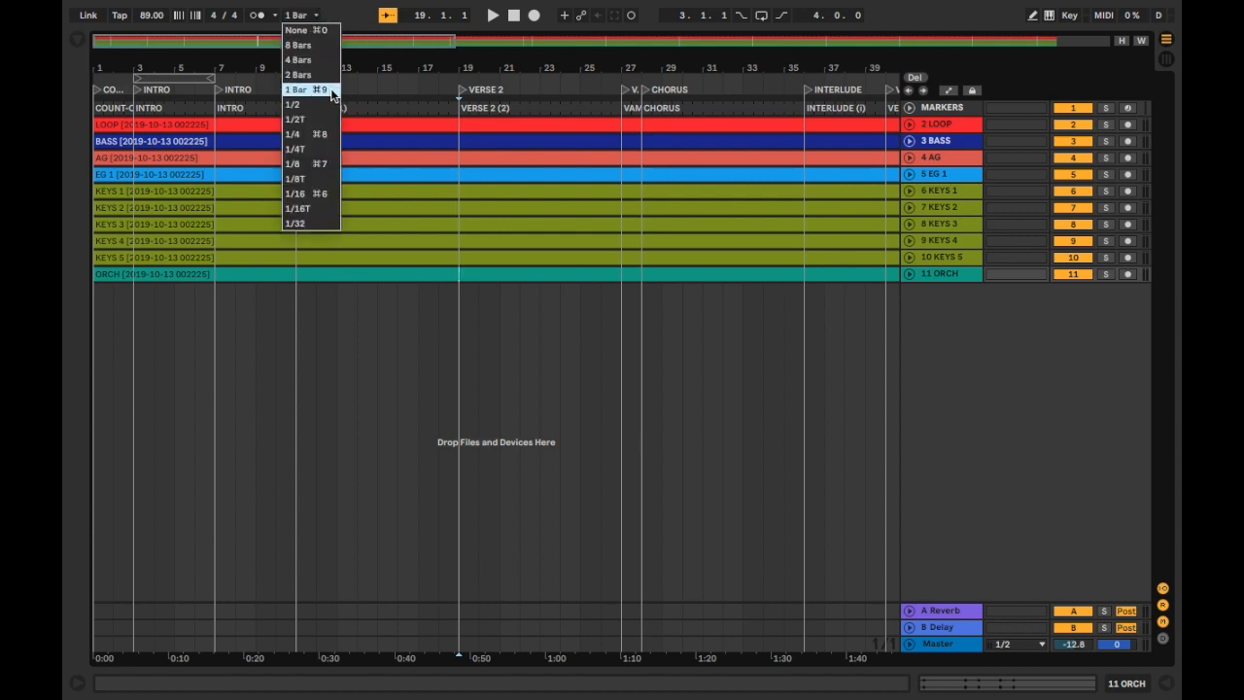
click(360, 28)
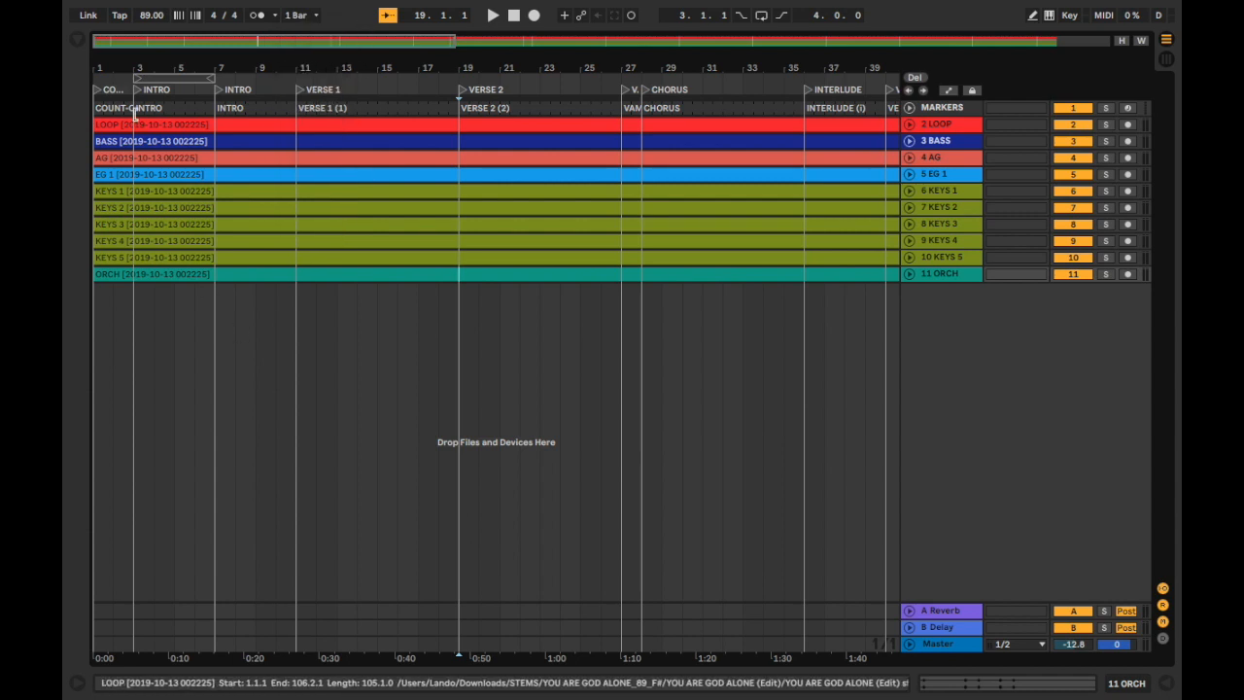
Play the song from the COUNT-OFF locator into the first INTRO and stop playback.
click(96, 91)
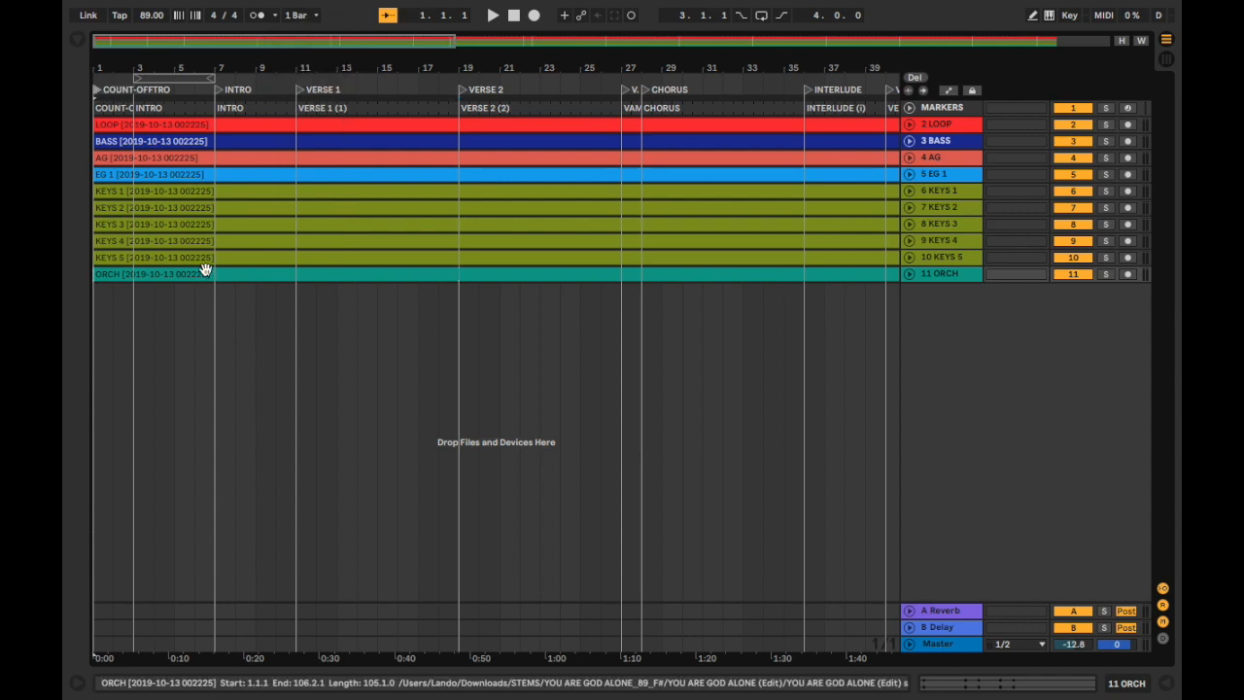
scroll(205, 270, up, 5)
scroll(205, 269, left, 3)
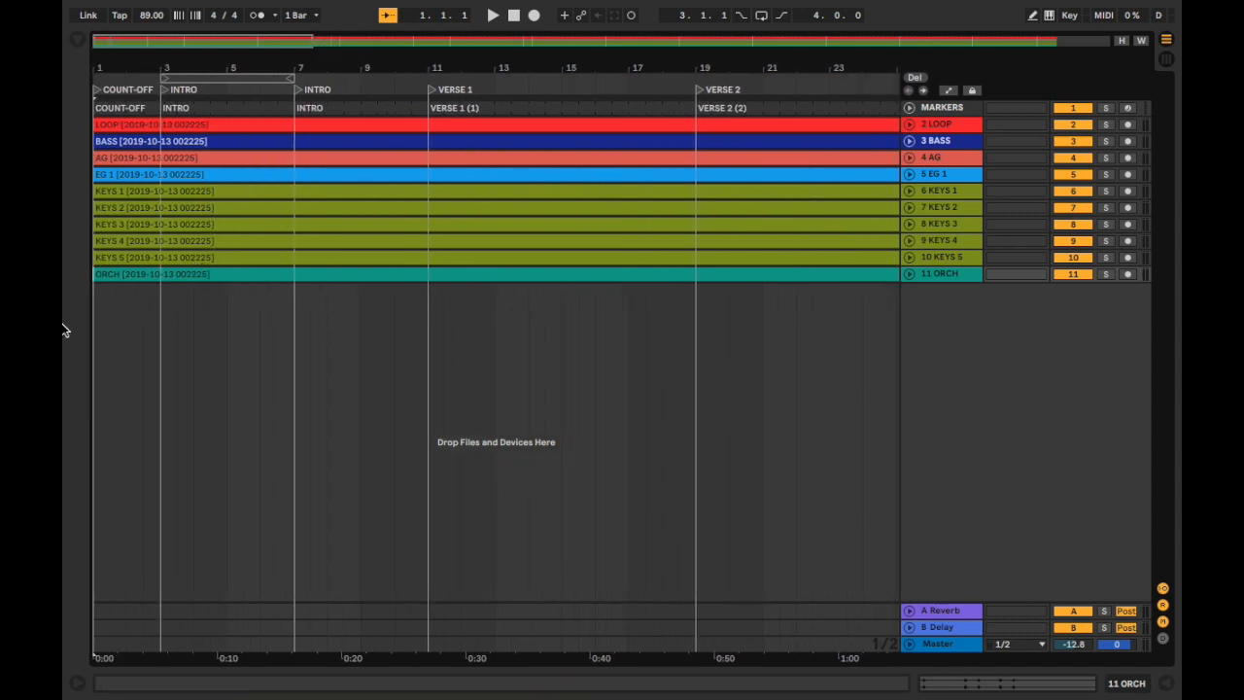
key(space)
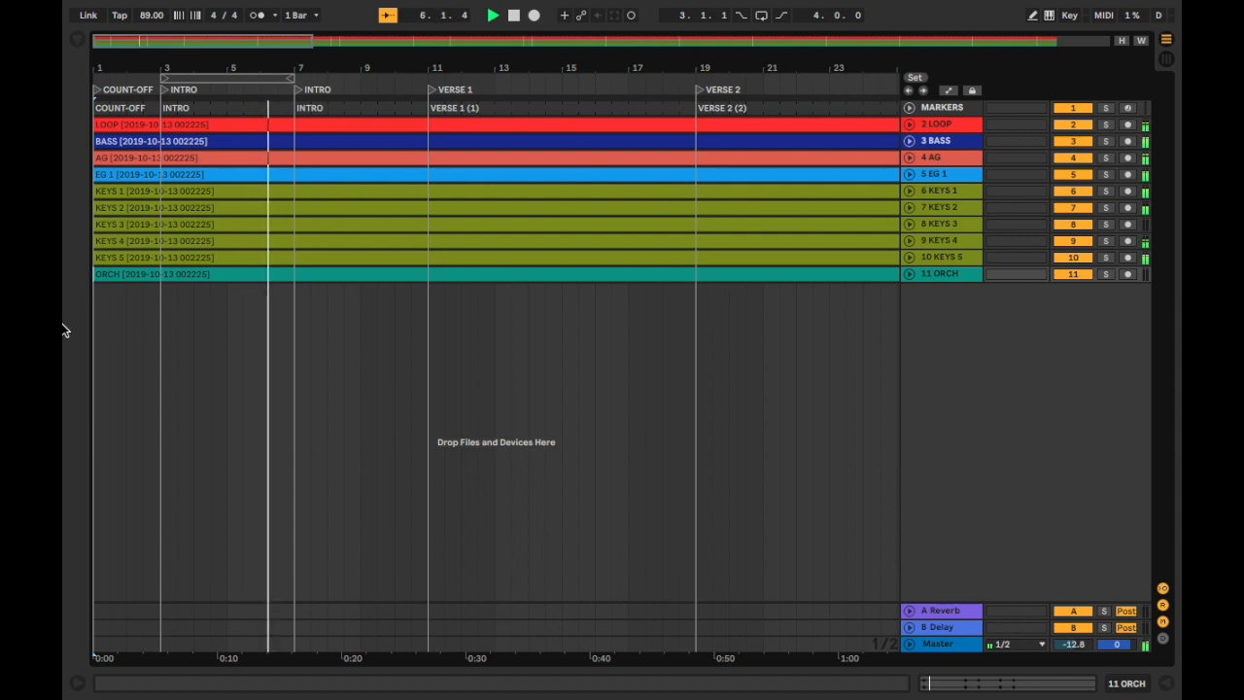
key(space)
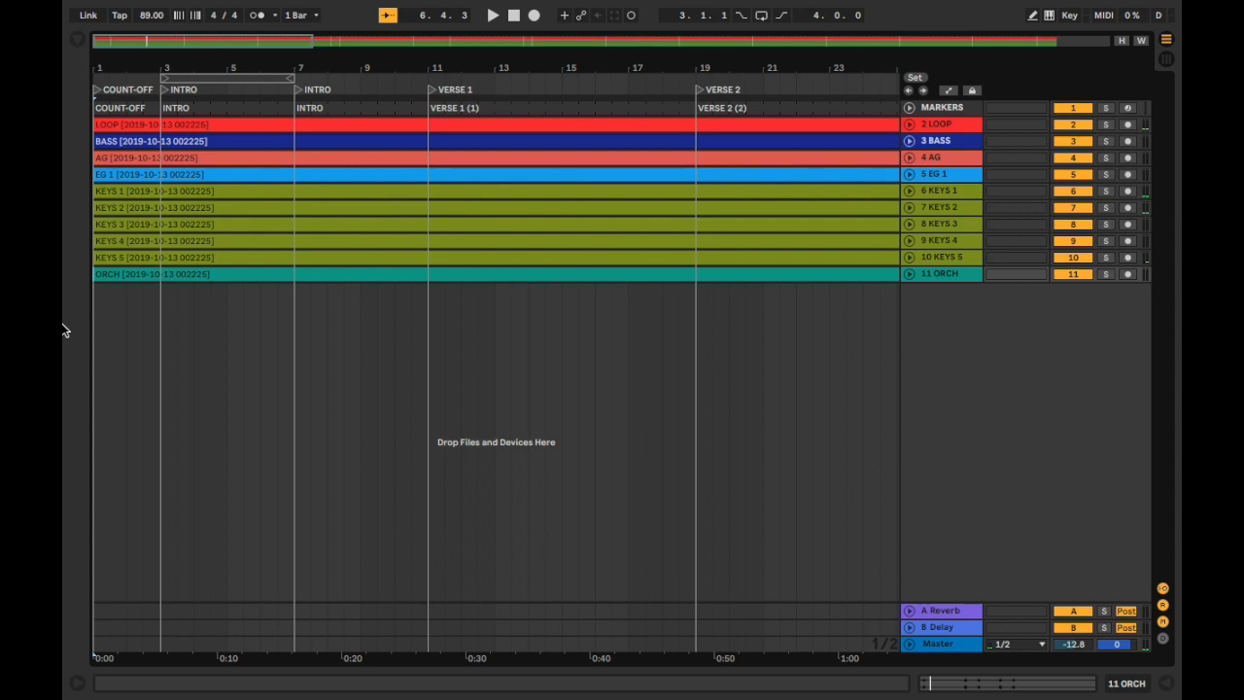
Play the song from the first INTRO locator with the metronome on, stop playback and turn the metronome off.
key(minus)
key(minus)
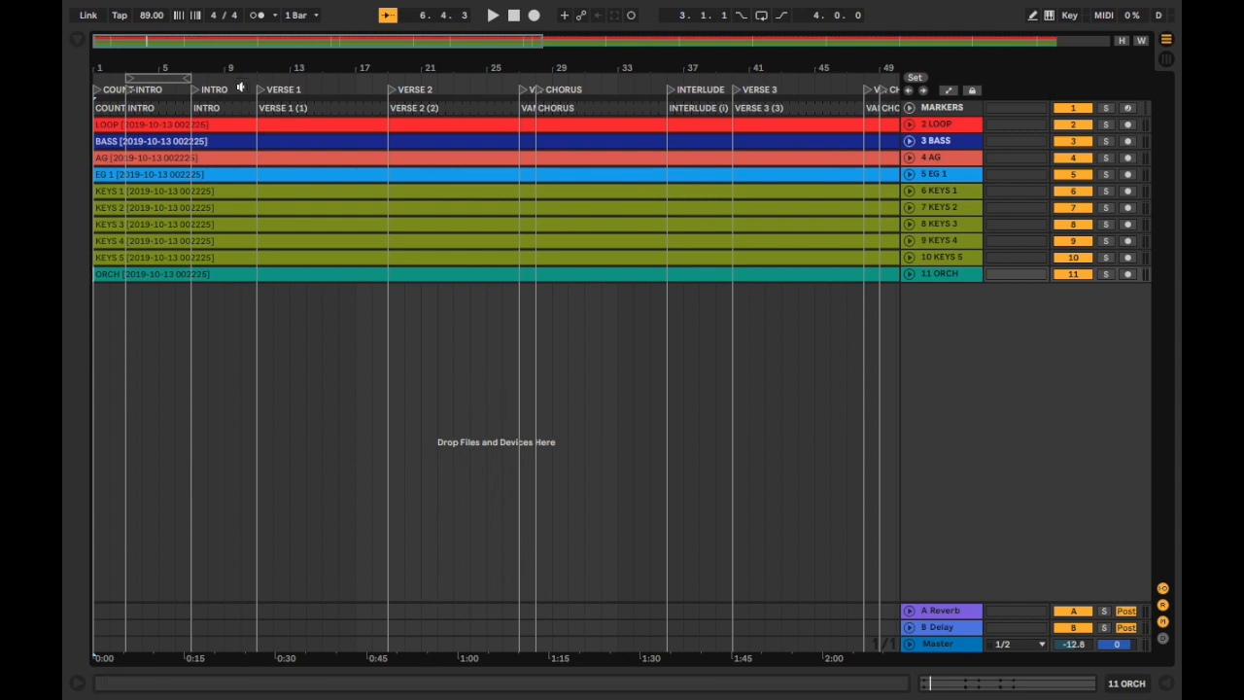
scroll(219, 205, up, 5)
scroll(220, 205, left, 5)
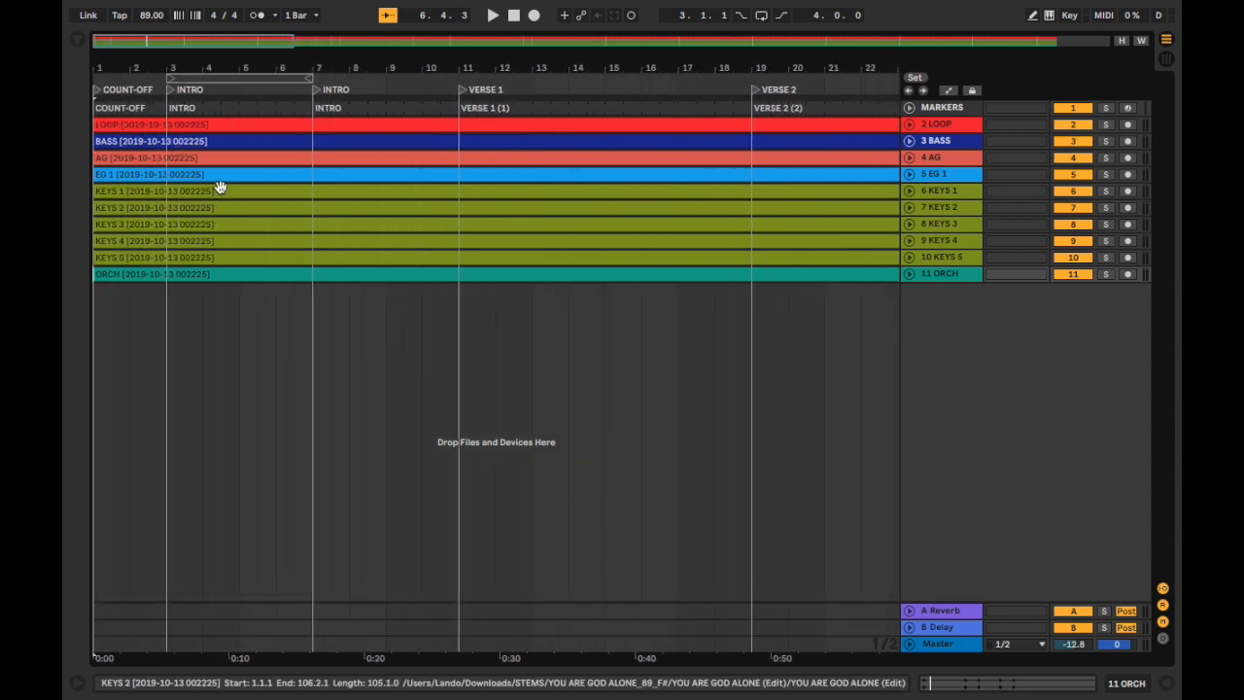
click(172, 95)
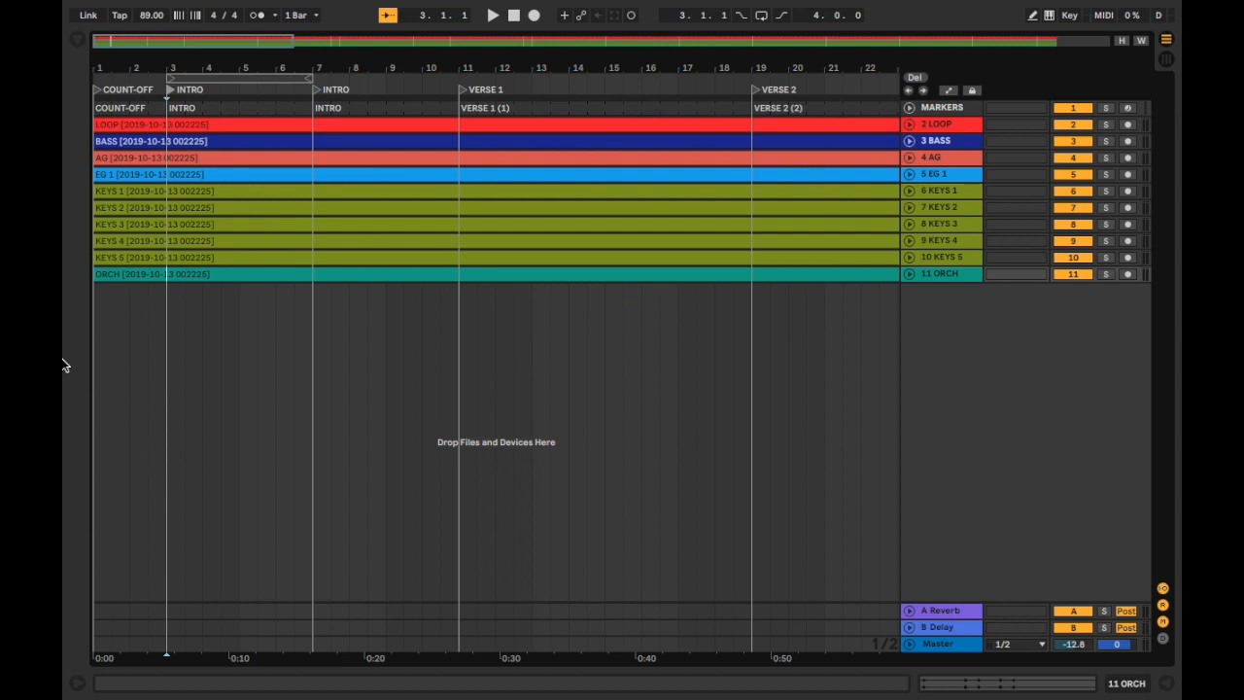
click(258, 16)
key(space)
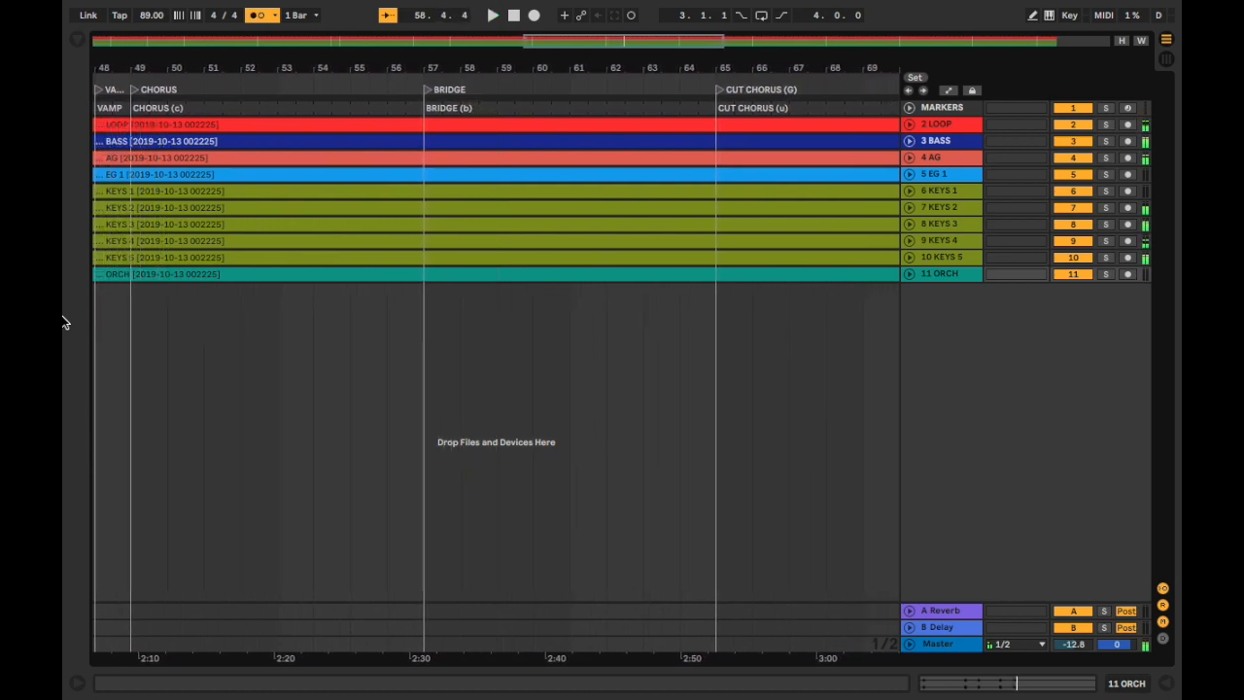
key(space)
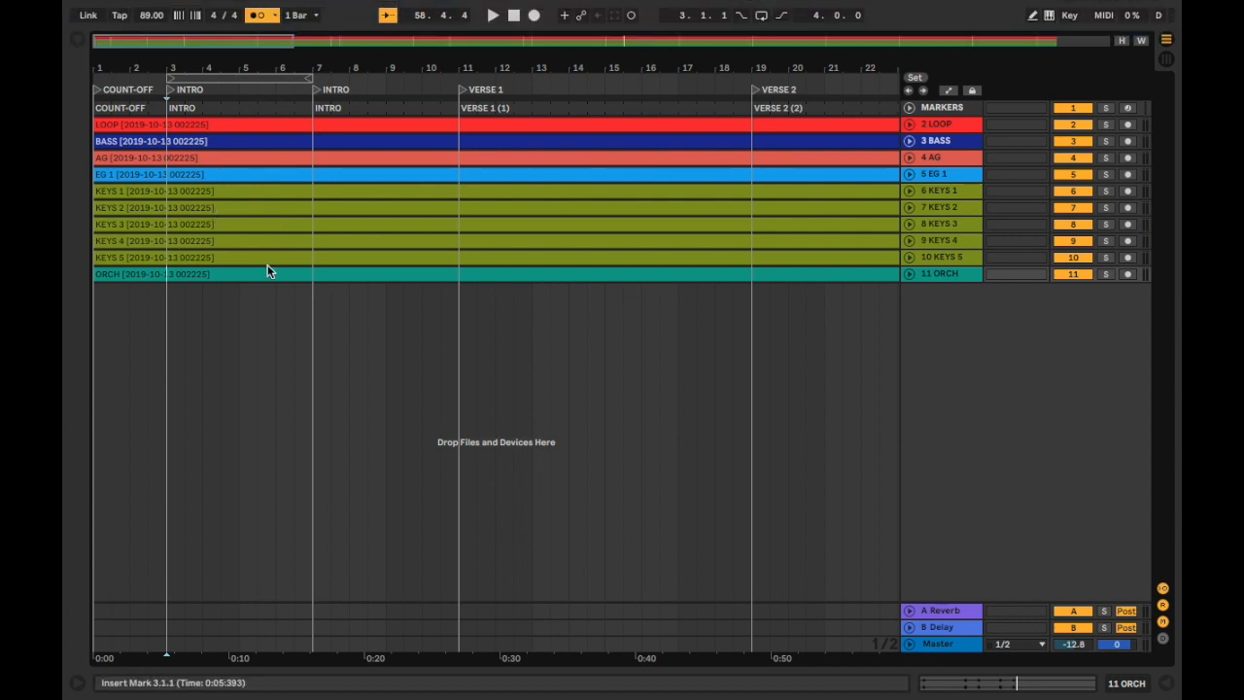
click(256, 15)
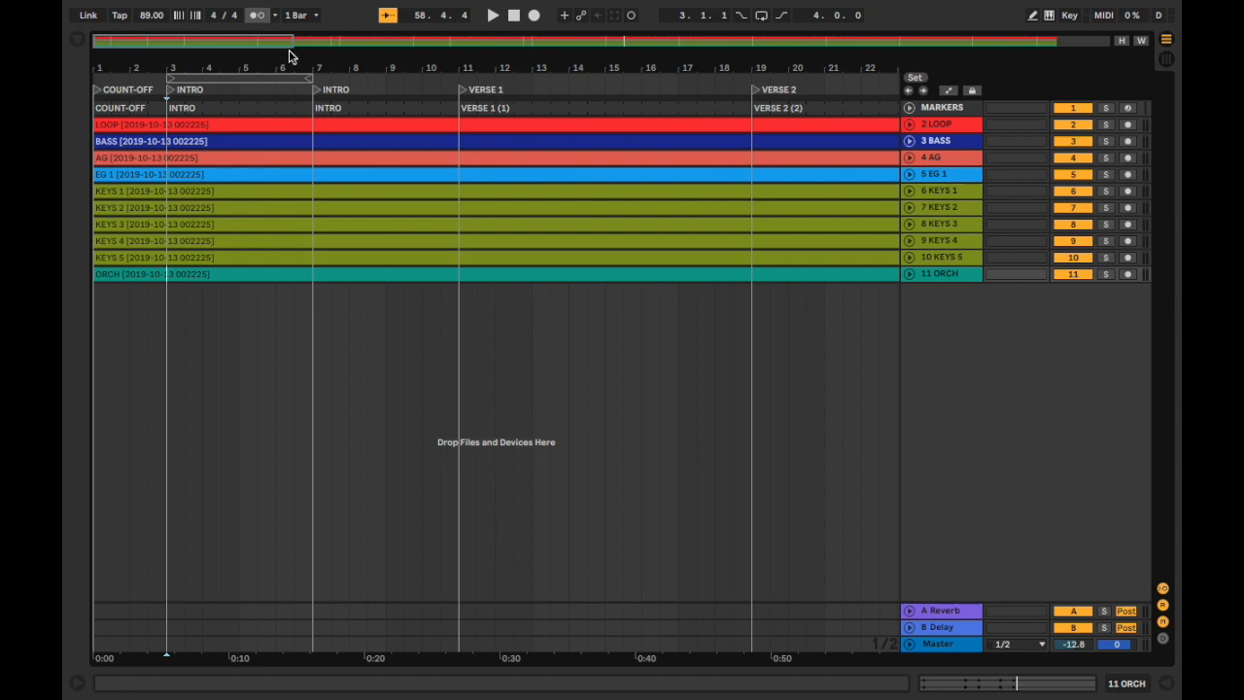
scroll(684, 389, right, 10)
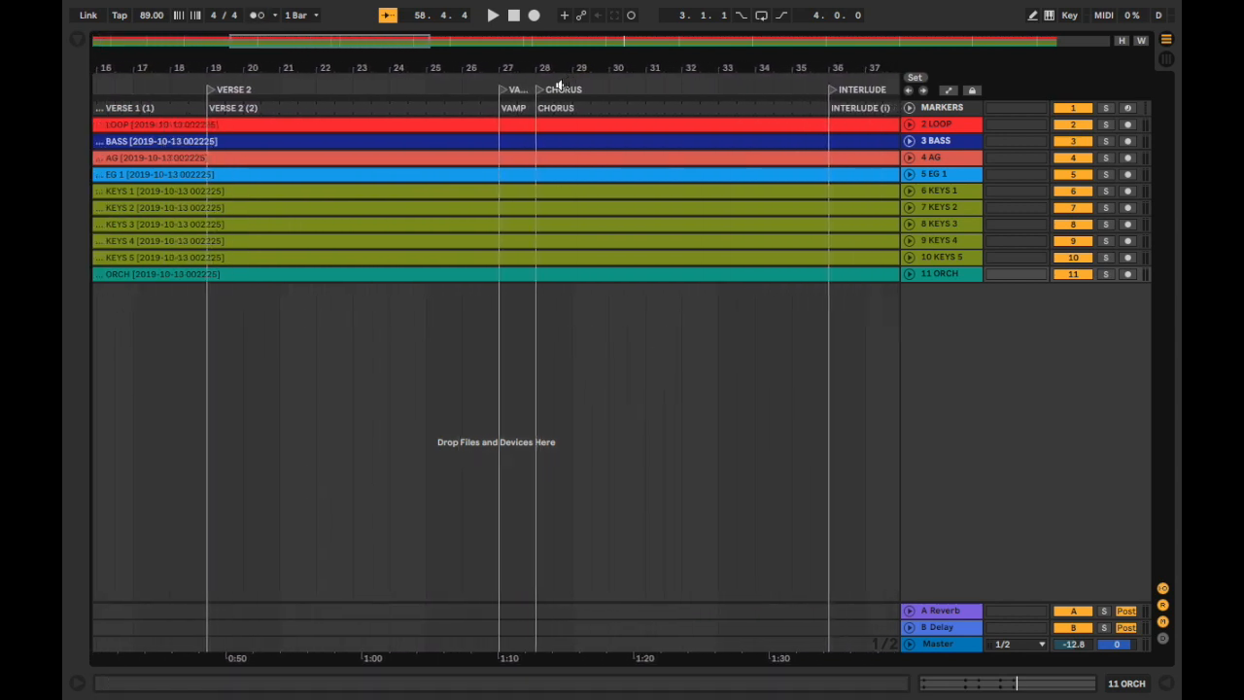
scroll(418, 298, left, 5)
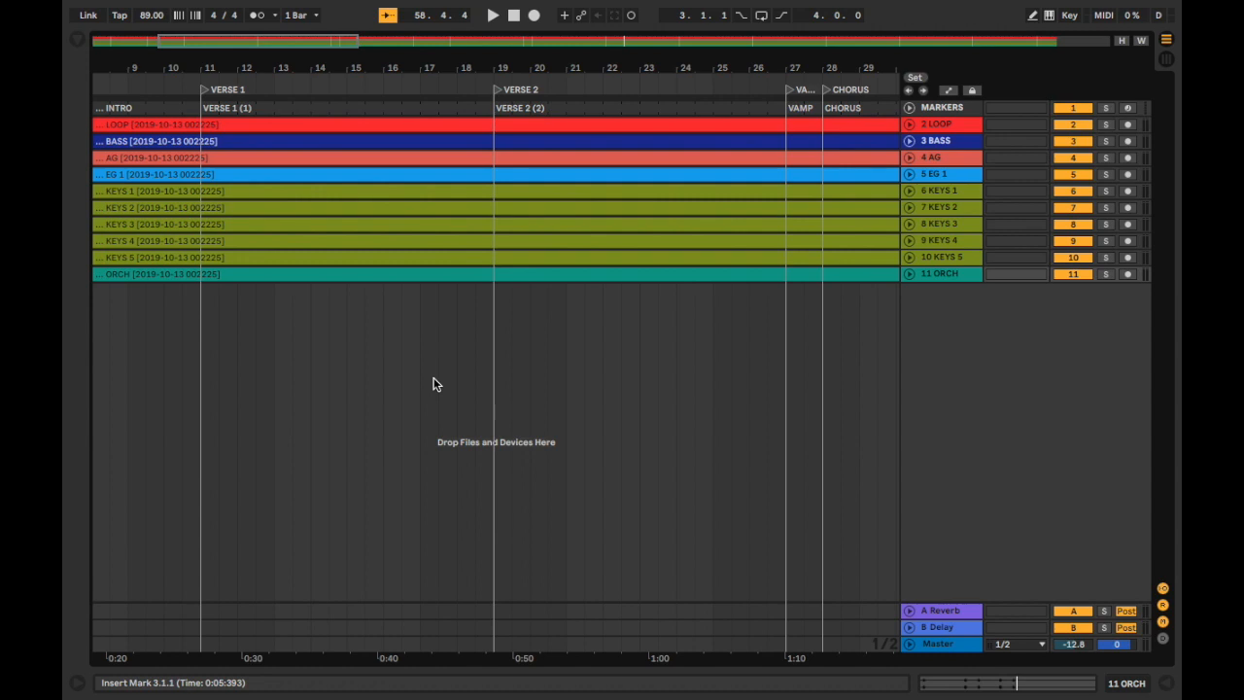
scroll(472, 430, left, 6)
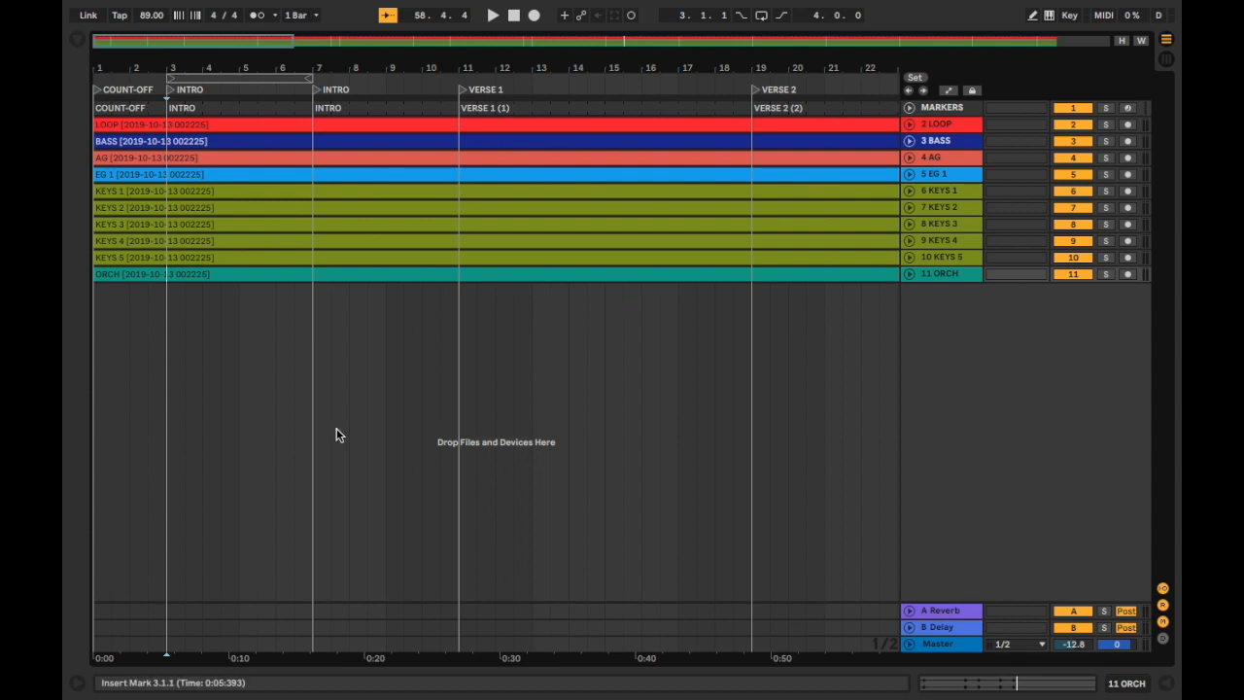
scroll(561, 290, up, 3)
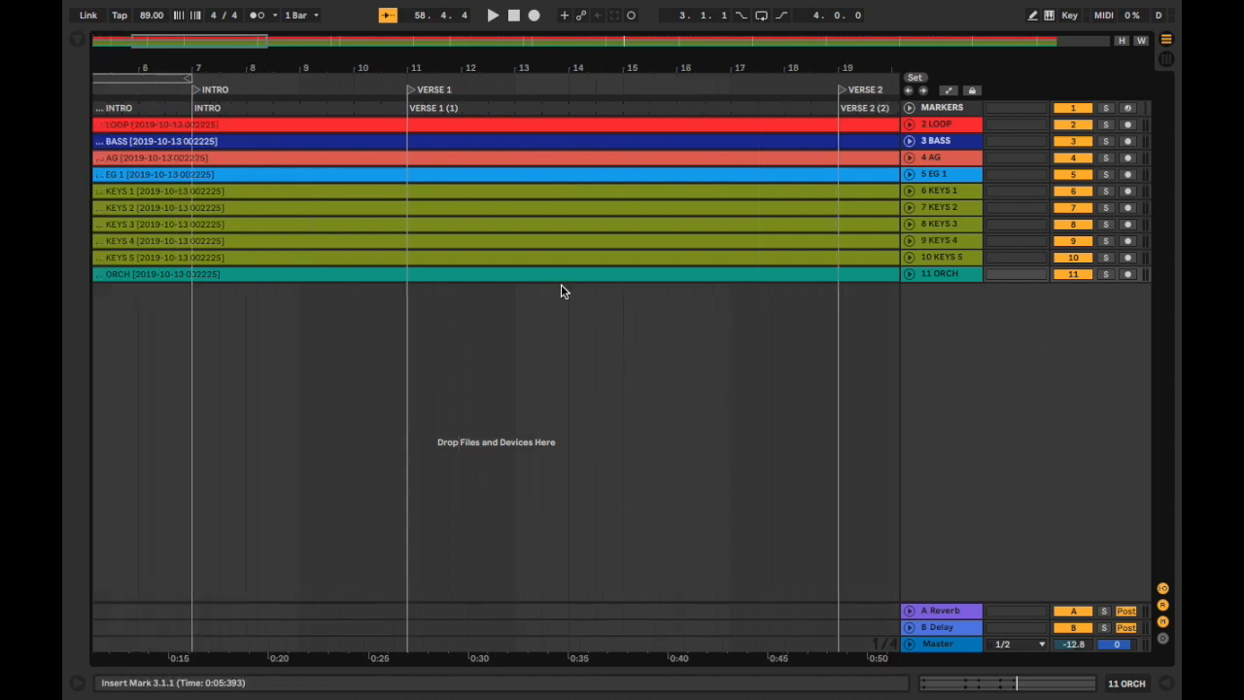
scroll(510, 357, down, 3)
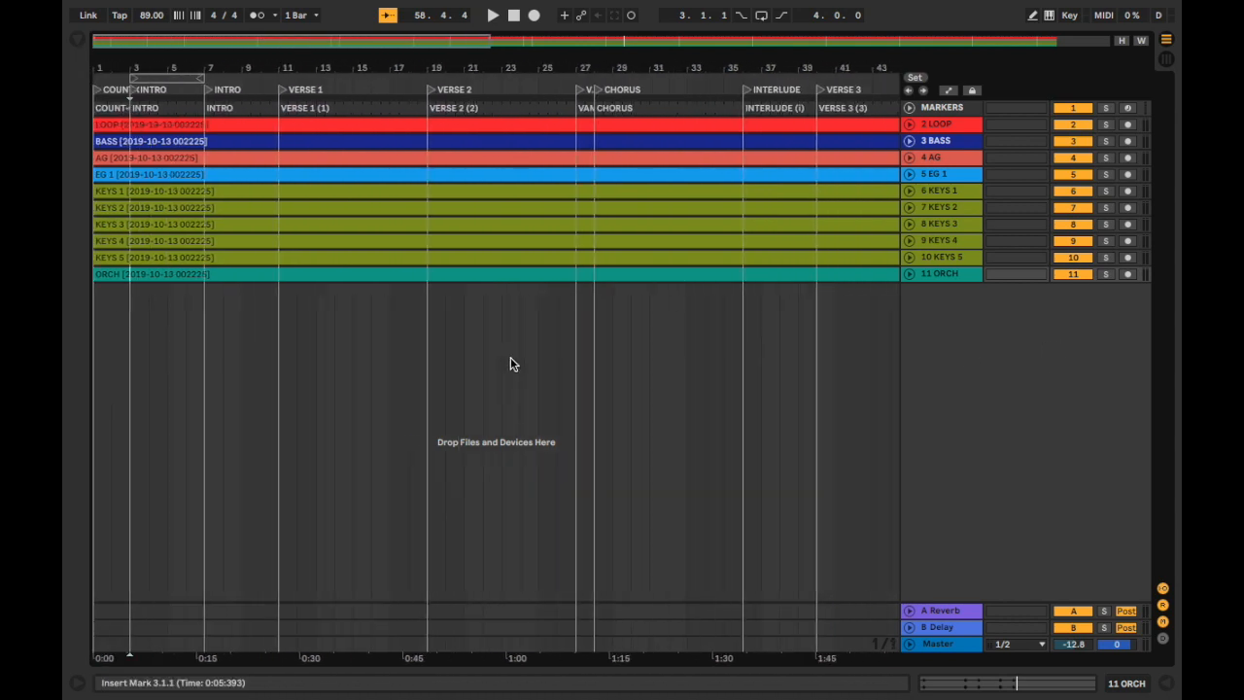
Turn on Key Map Mode and examine the computer keys assigned to the section locators across the whole arrangement.
click(1069, 17)
scroll(587, 425, up, 4)
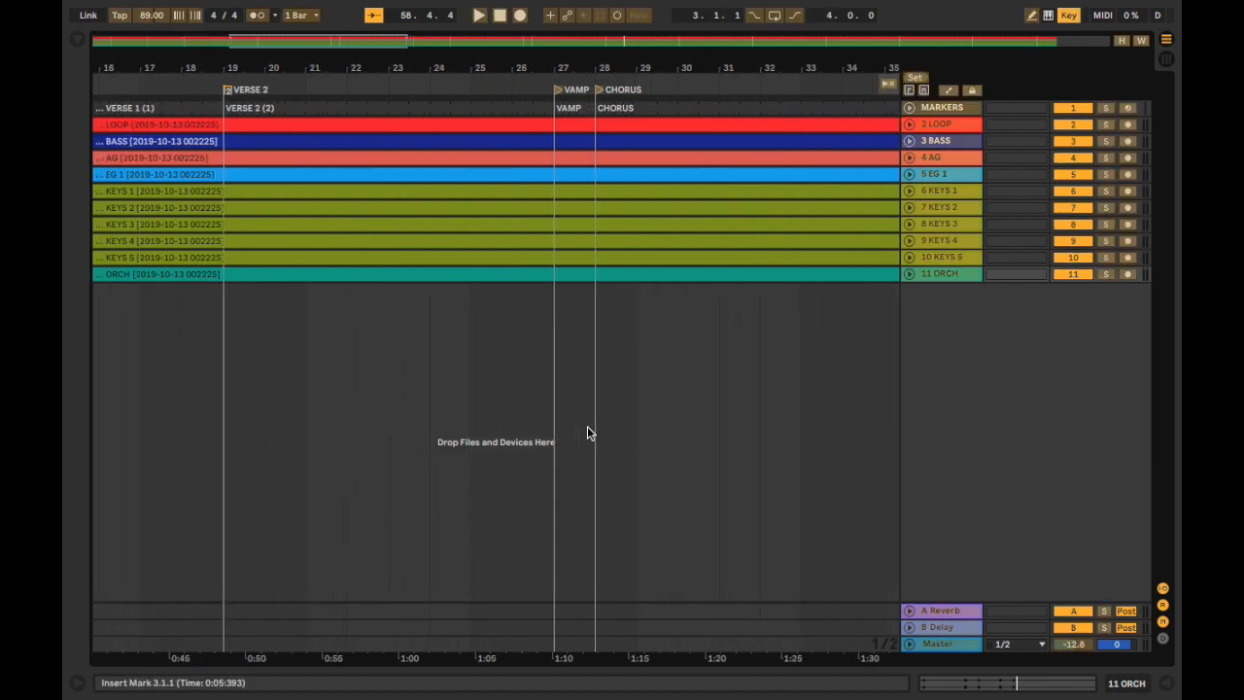
scroll(408, 379, left, 3)
scroll(443, 311, up, 2)
scroll(442, 311, left, 6)
scroll(443, 311, right, 2)
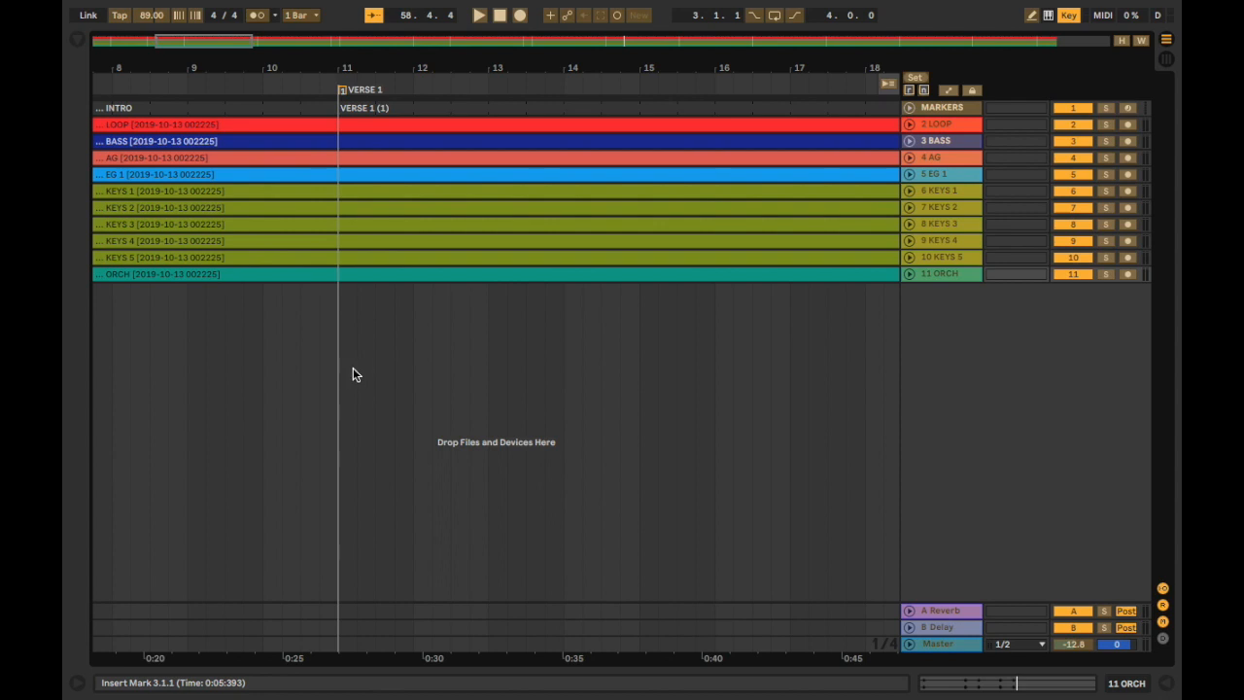
scroll(408, 417, down, 3)
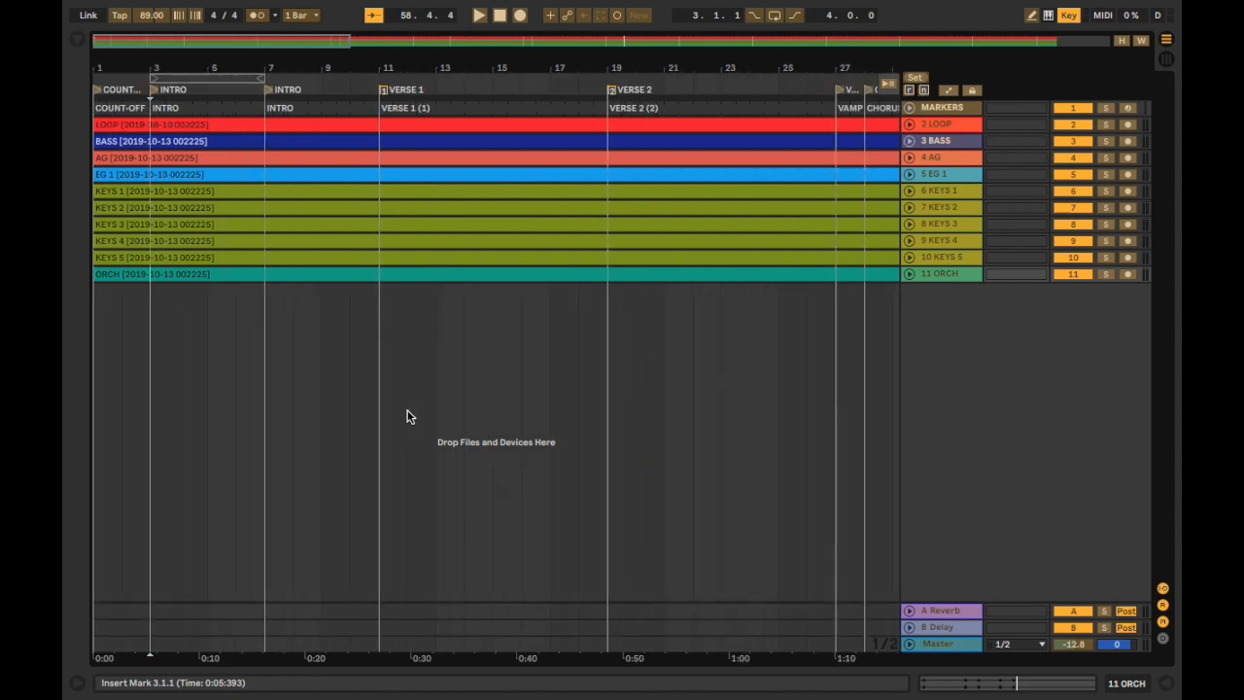
scroll(407, 416, down, 3)
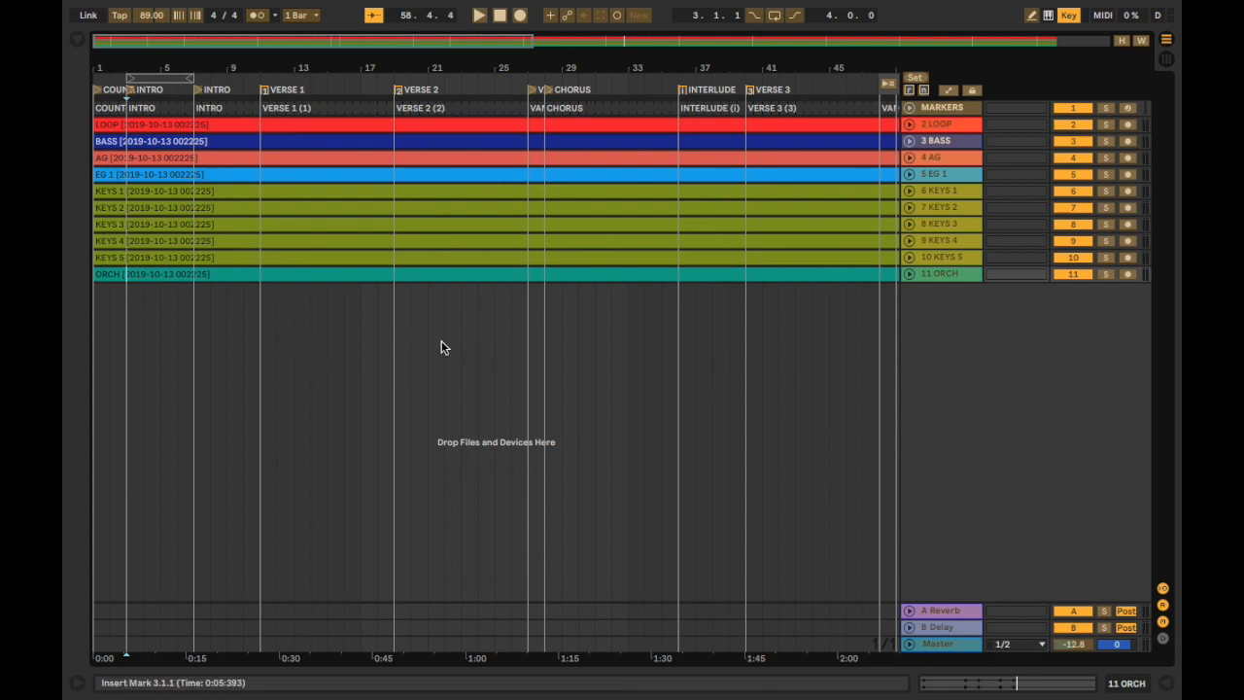
scroll(404, 333, right, 10)
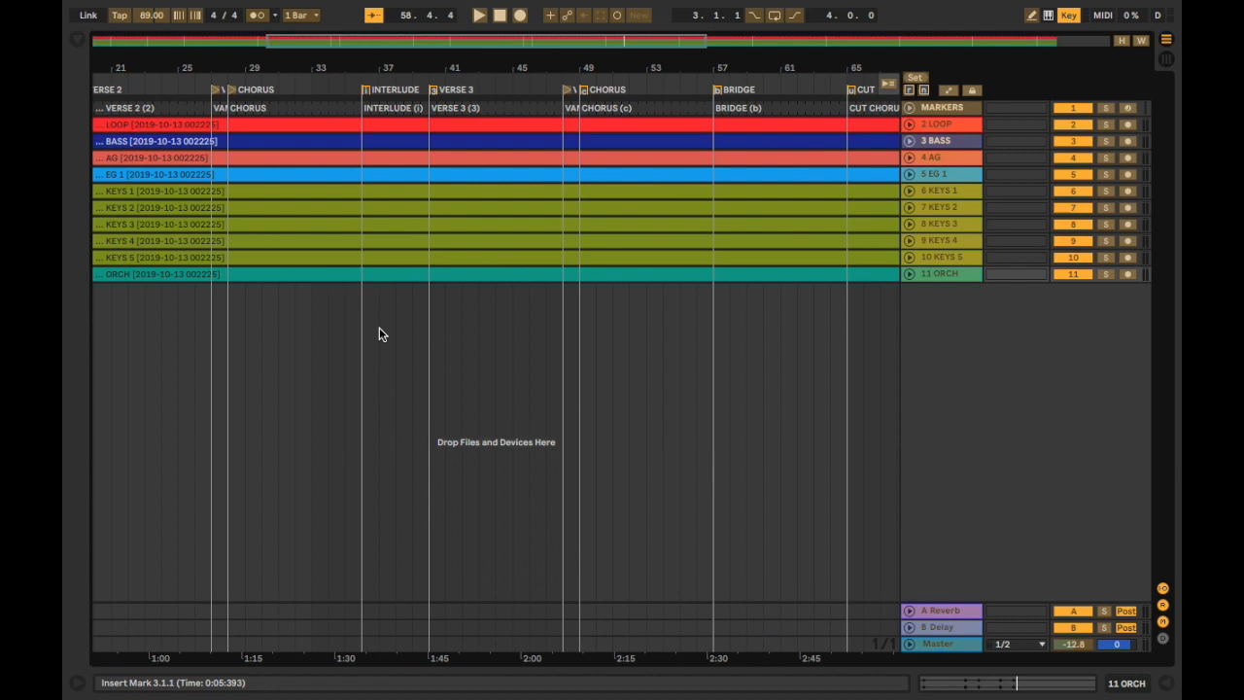
scroll(519, 372, right, 12)
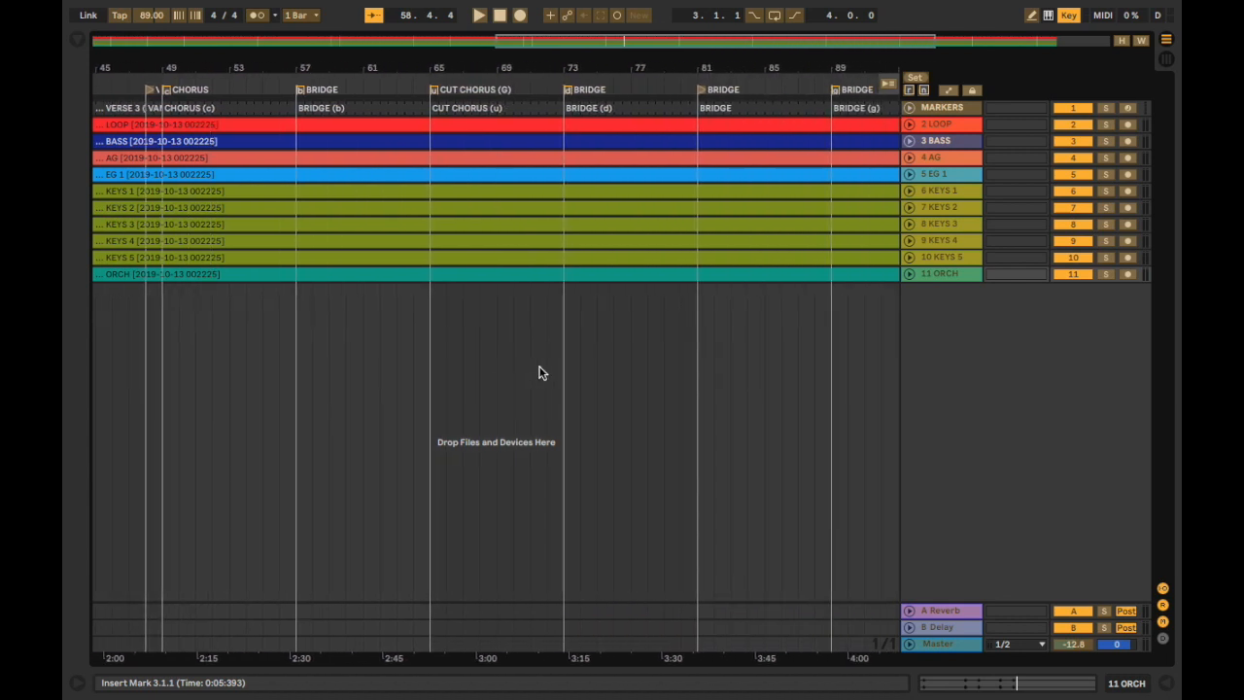
scroll(541, 372, right, 3)
scroll(542, 372, left, 9)
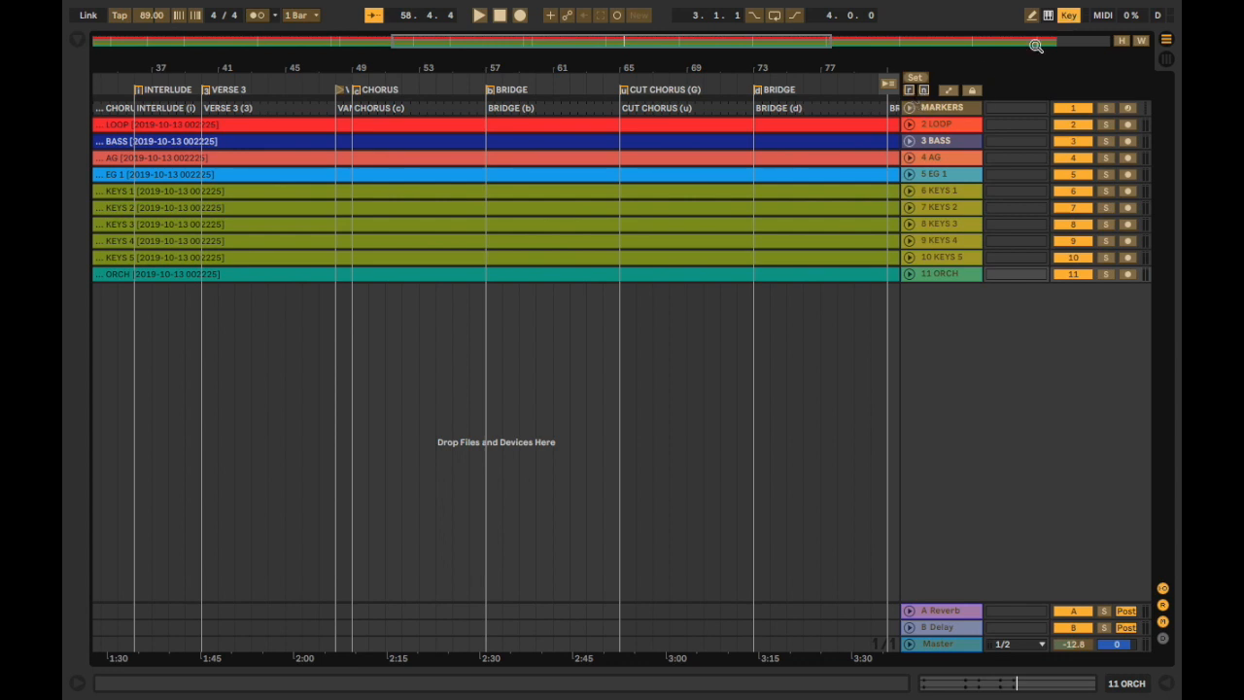
Turn off Key Map Mode, step to the previous and next locators from the bar 57 BRIDGE, and return to the song start.
click(1069, 17)
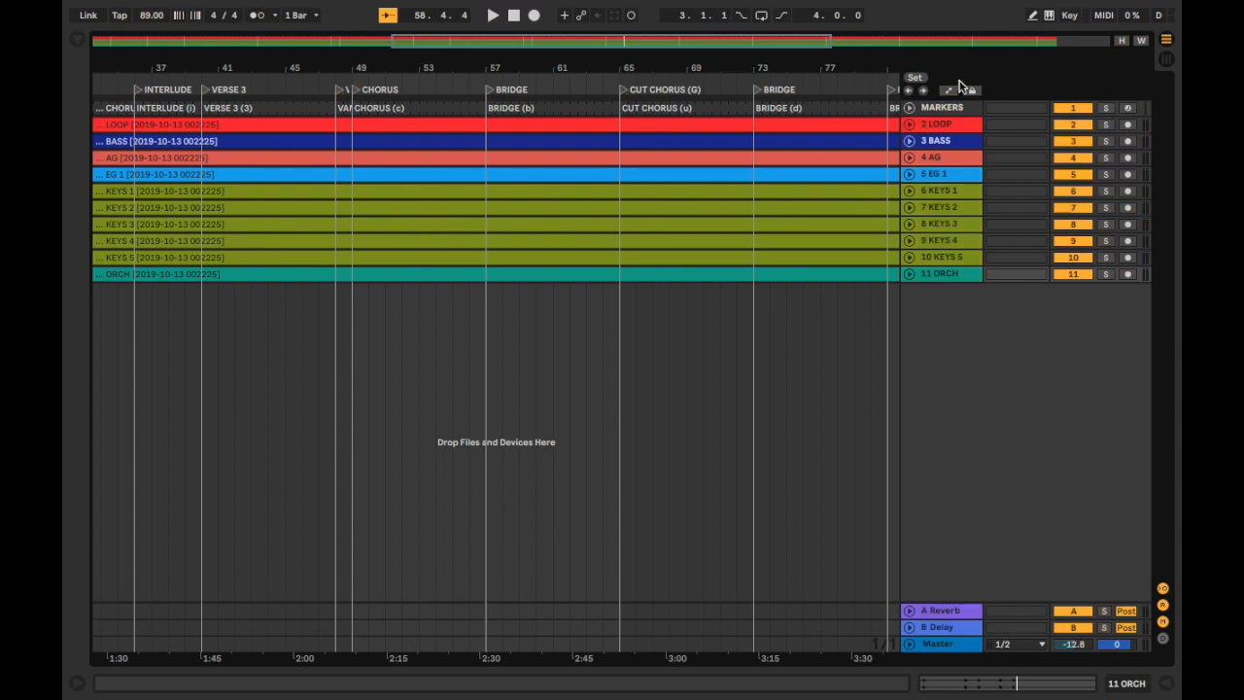
click(489, 91)
click(907, 91)
double_click(925, 93)
click(513, 16)
Check the computer keys assigned to the previous and next locator controls in Key Map Mode, and leave the mode.
click(1069, 17)
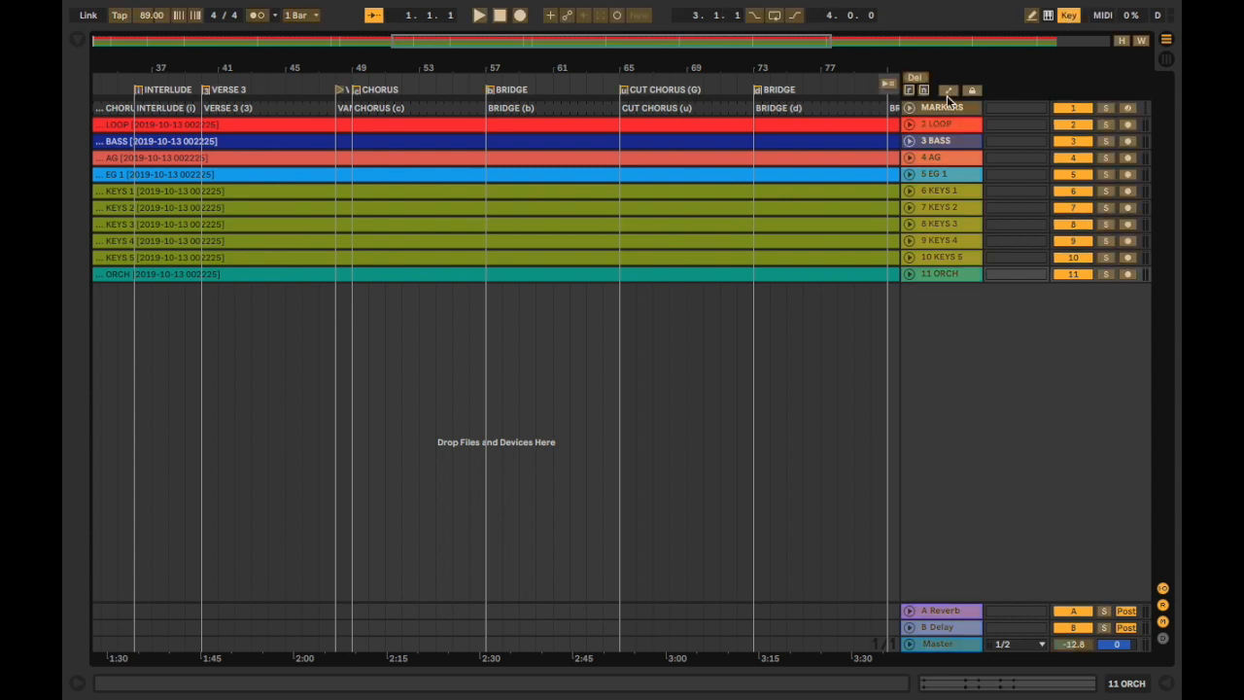
click(925, 92)
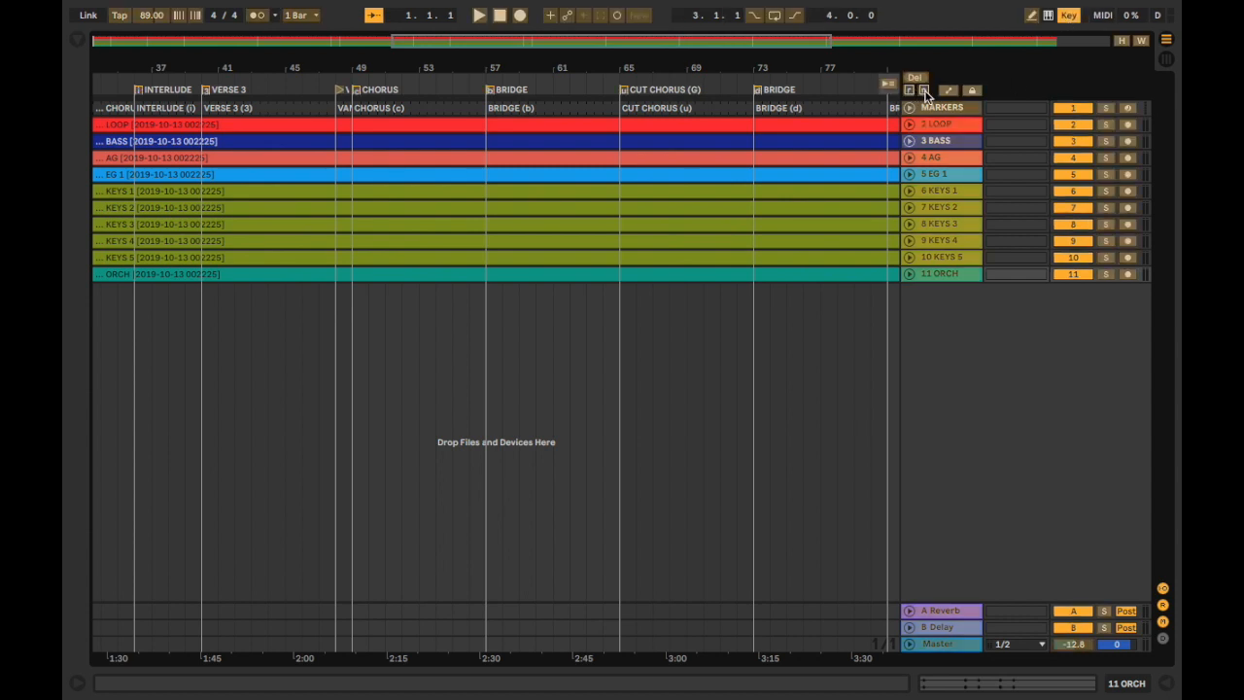
click(1069, 17)
Examine the section clips on the MARKERS track against the locators from COUNT-OFF to ENDING.
key(Home)
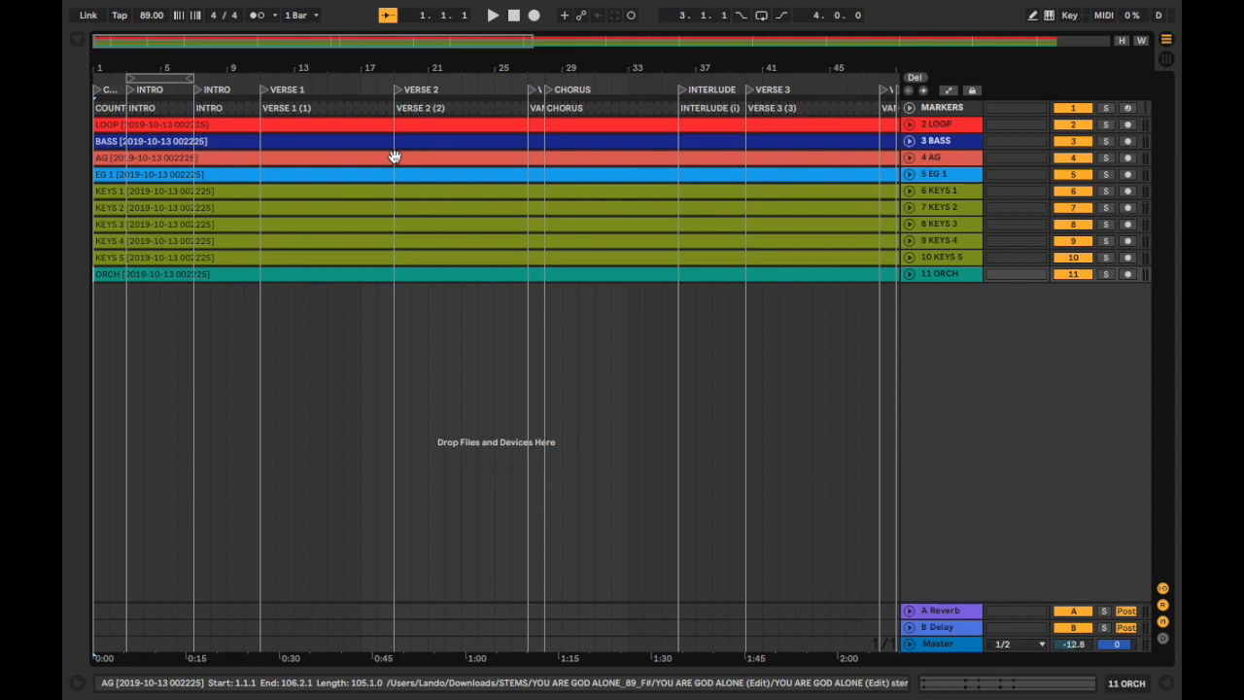
scroll(692, 308, up, 5)
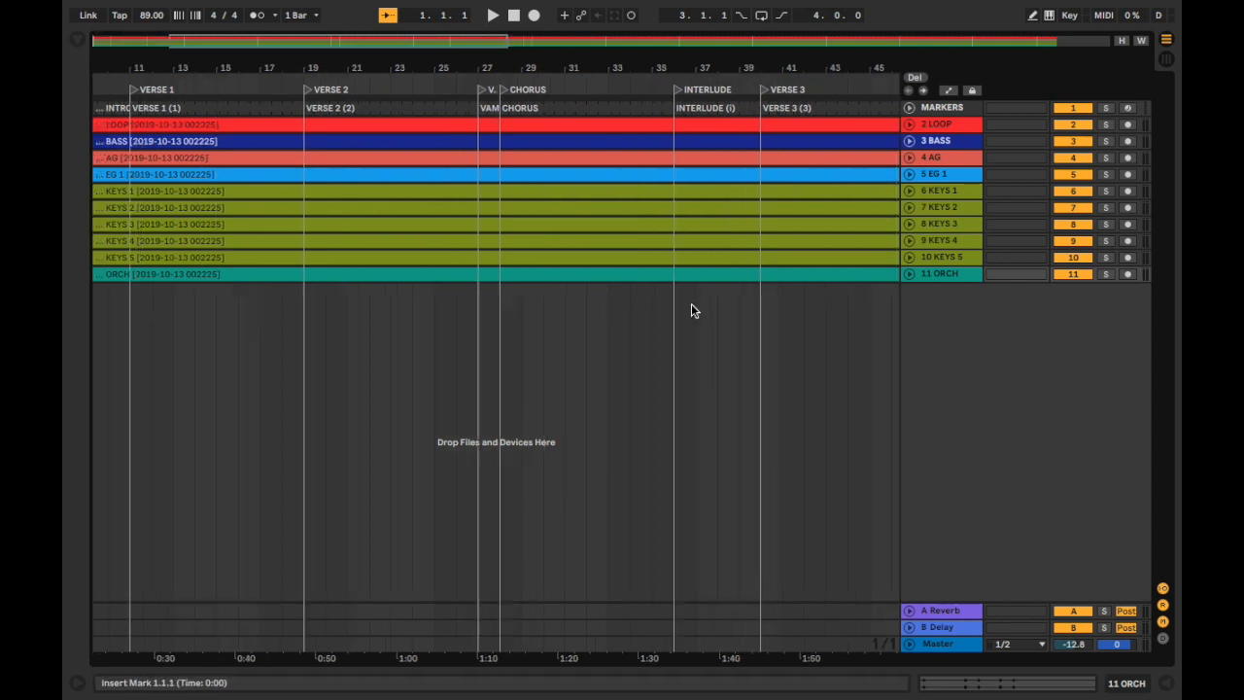
click(934, 108)
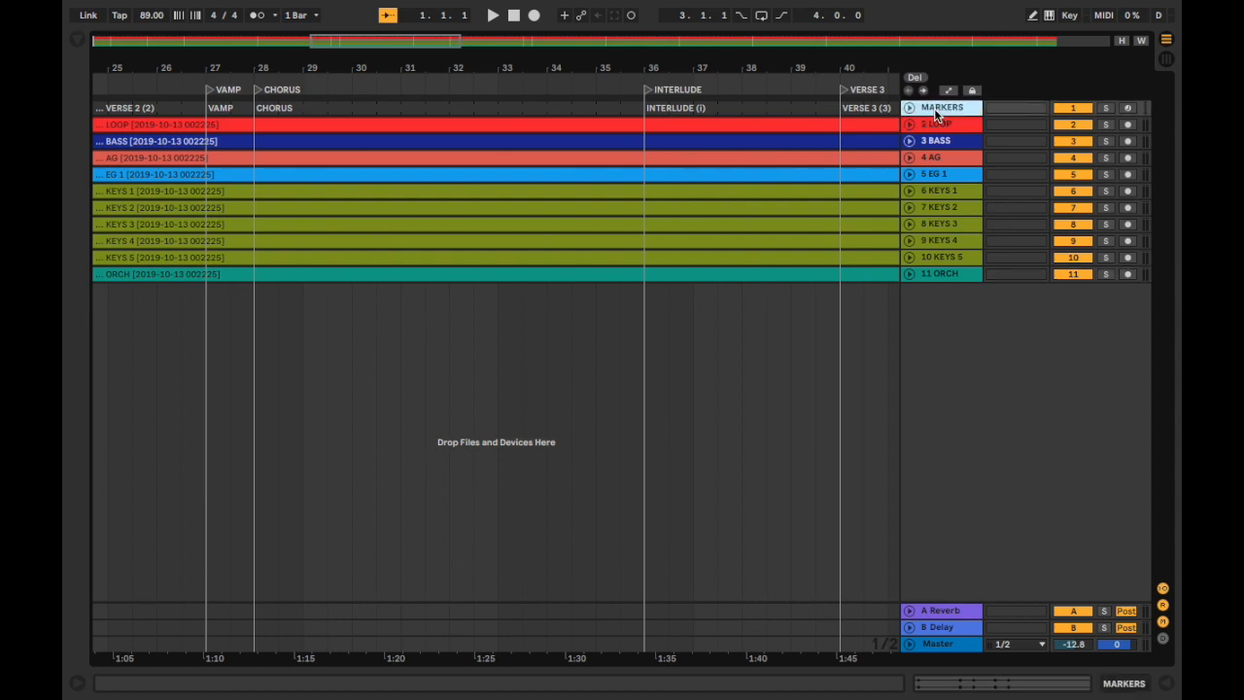
click(452, 297)
scroll(450, 296, down, 5)
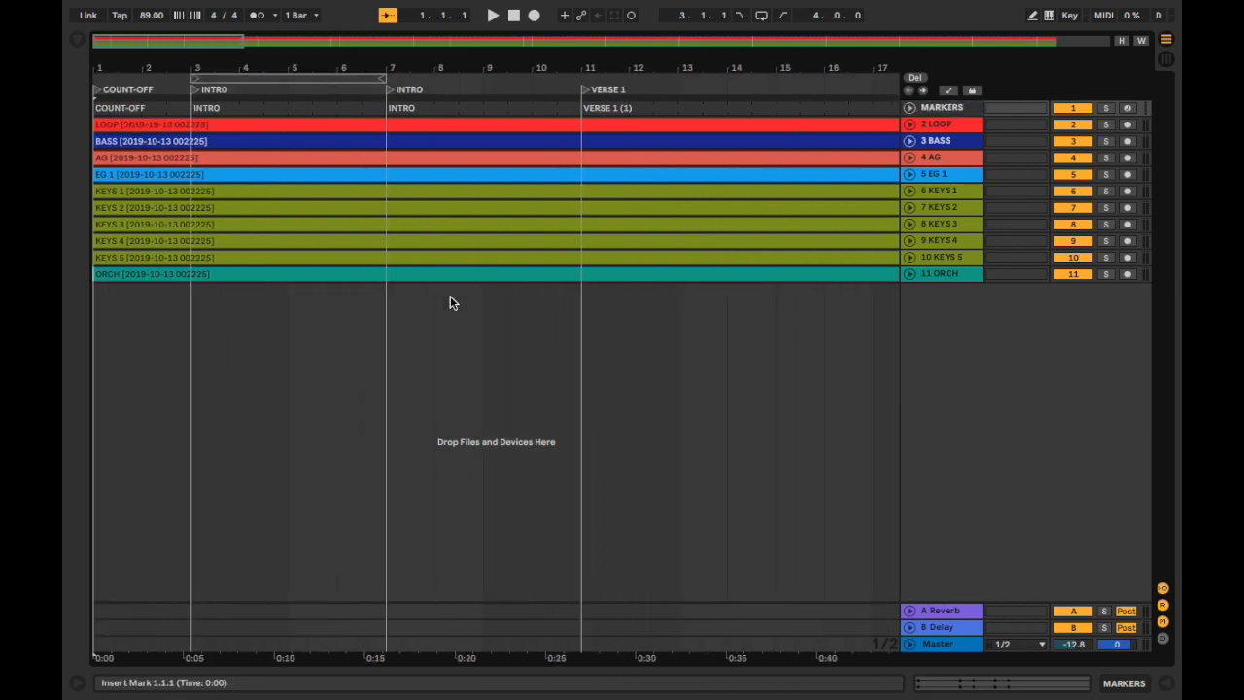
scroll(450, 298, down, 3)
scroll(307, 286, up, 4)
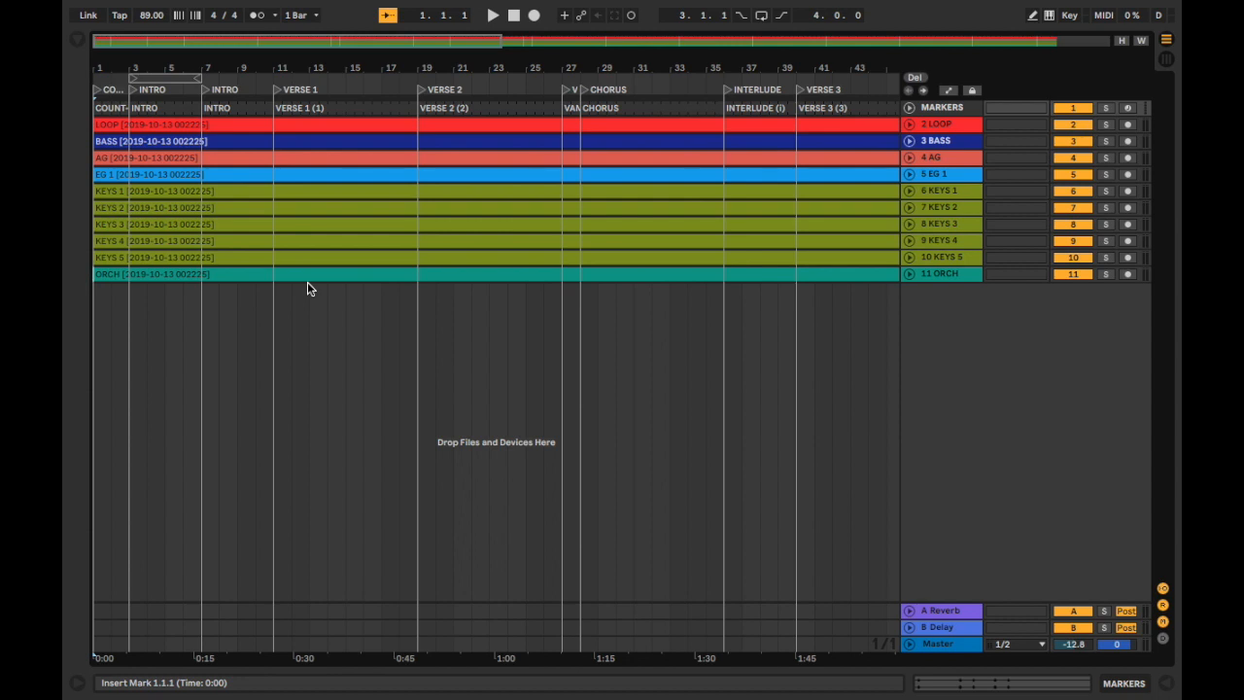
scroll(307, 284, right, 10)
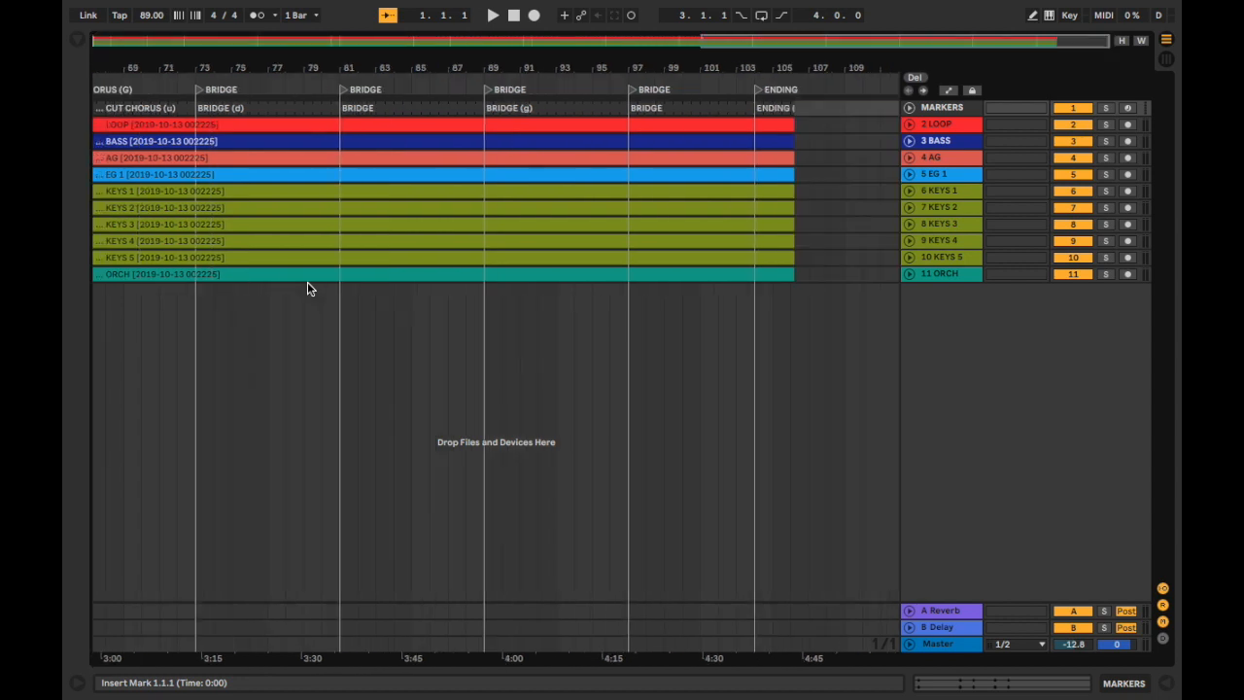
scroll(307, 282, left, 10)
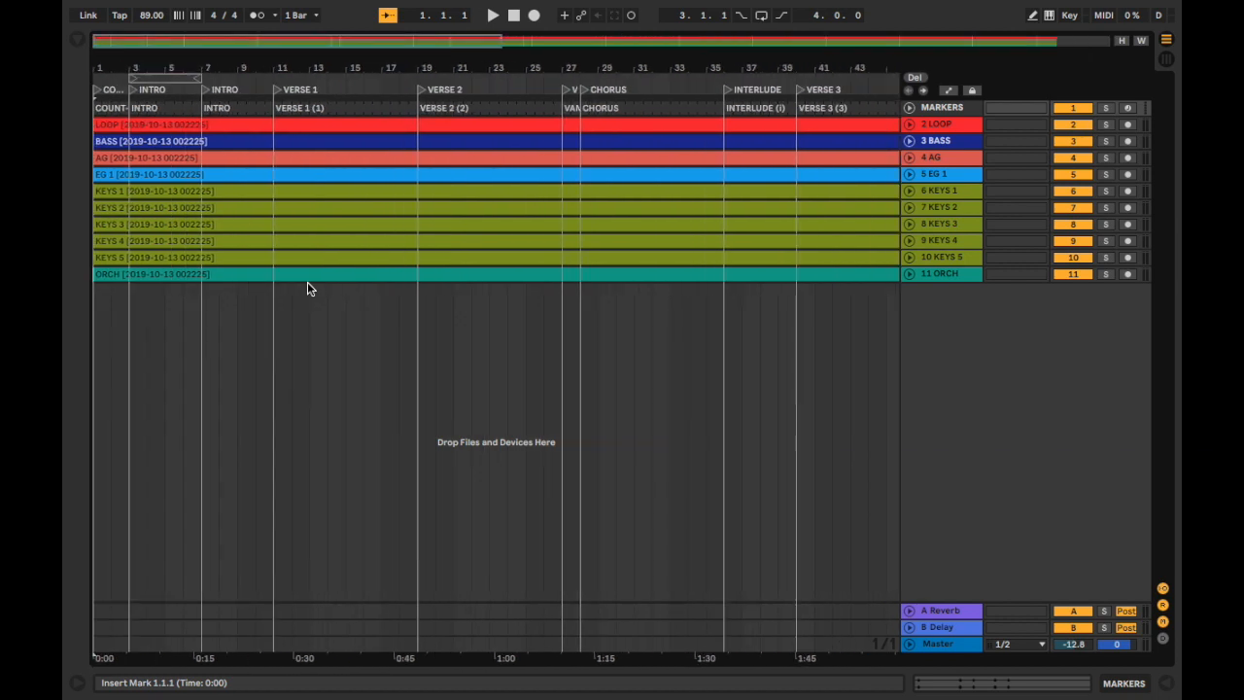
Insert a MIDI track below ORCH and rename it MARKERS.
right_click(918, 305)
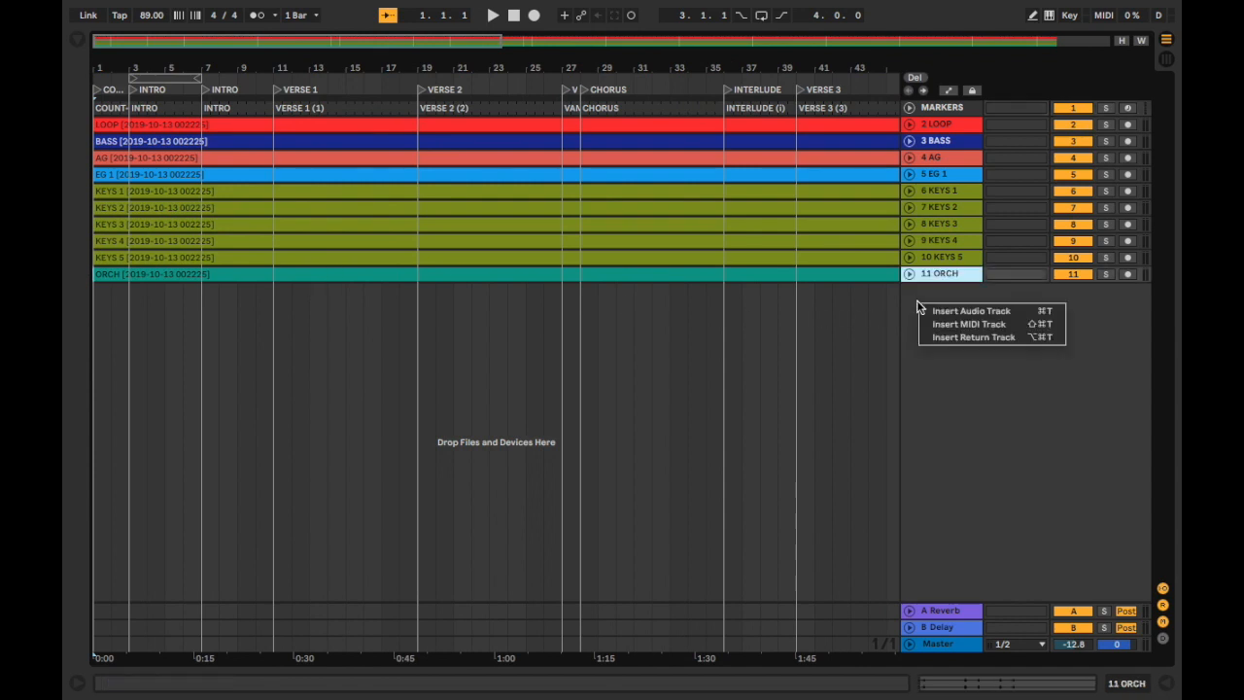
click(968, 324)
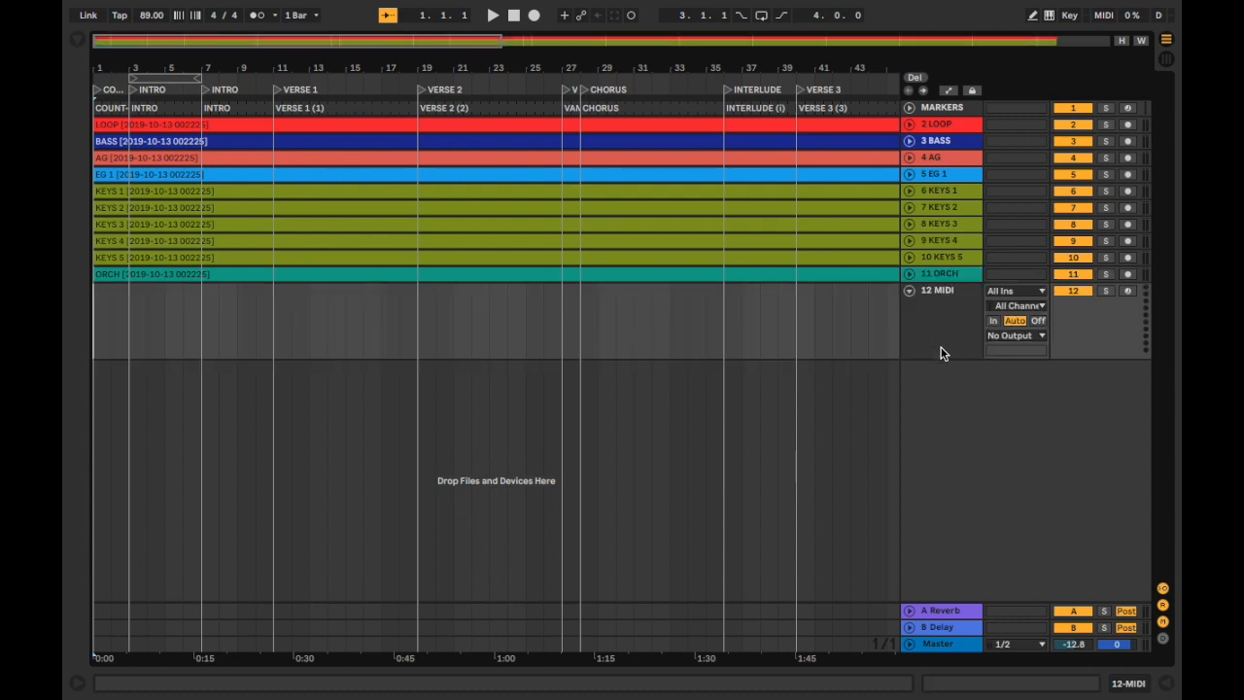
right_click(944, 398)
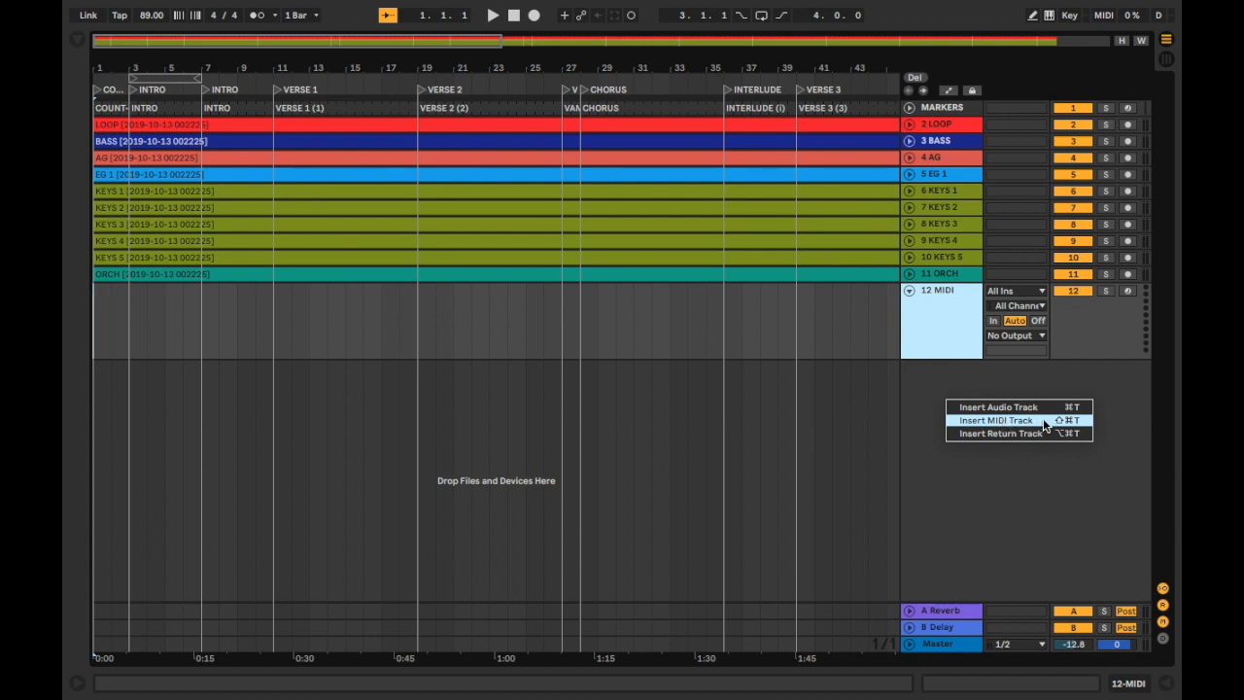
click(929, 363)
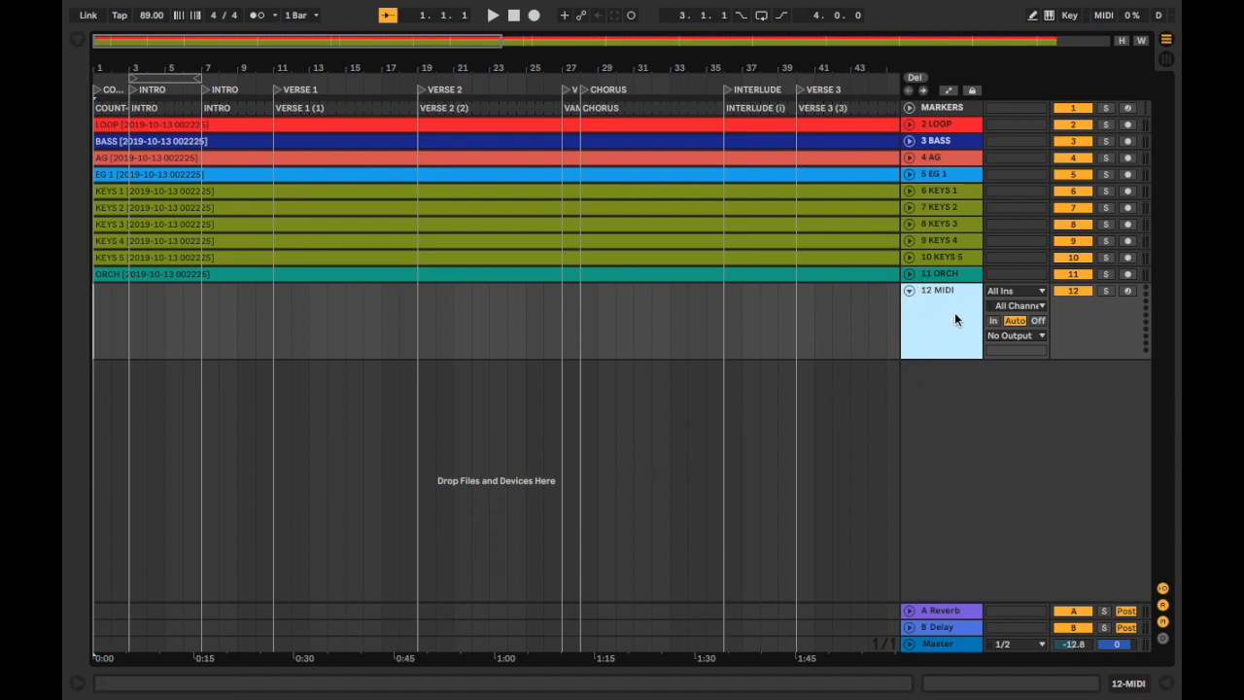
key(Right)
key(BackSpace)
text(MARKERS)
key(Return)
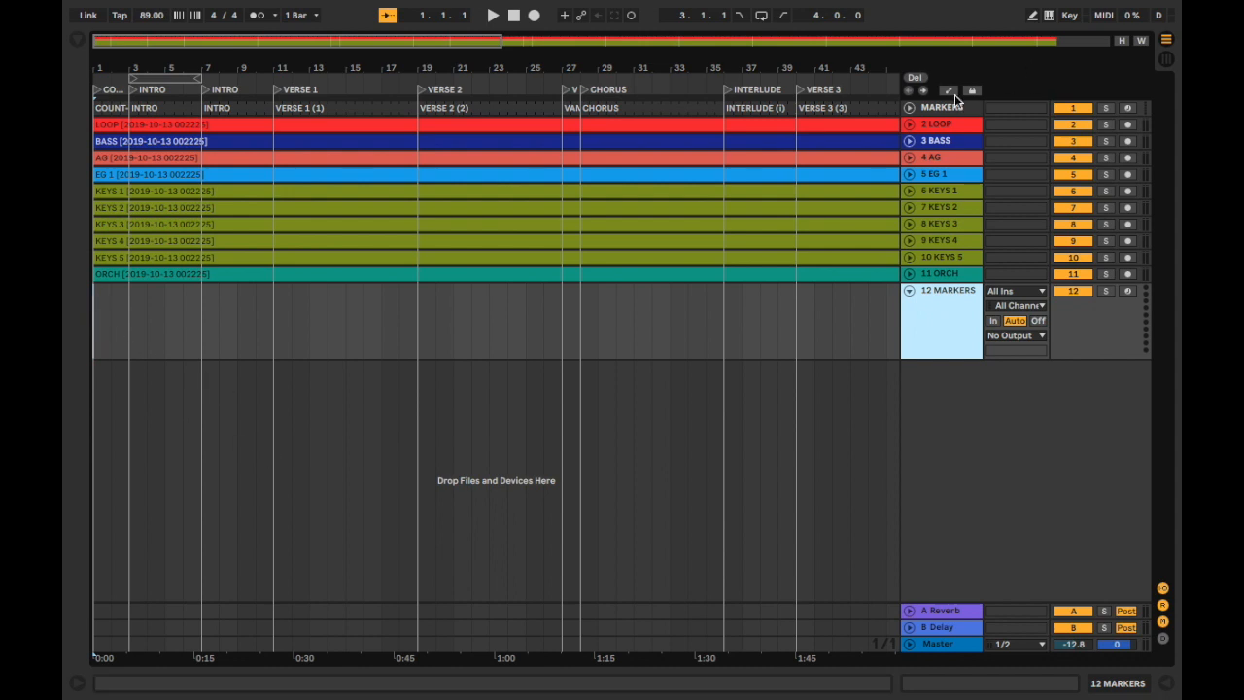
Create an empty MIDI clip at bar 1 on the new MARKERS track and extend it to the first INTRO locator at bar 3.
scroll(139, 345, up, 3)
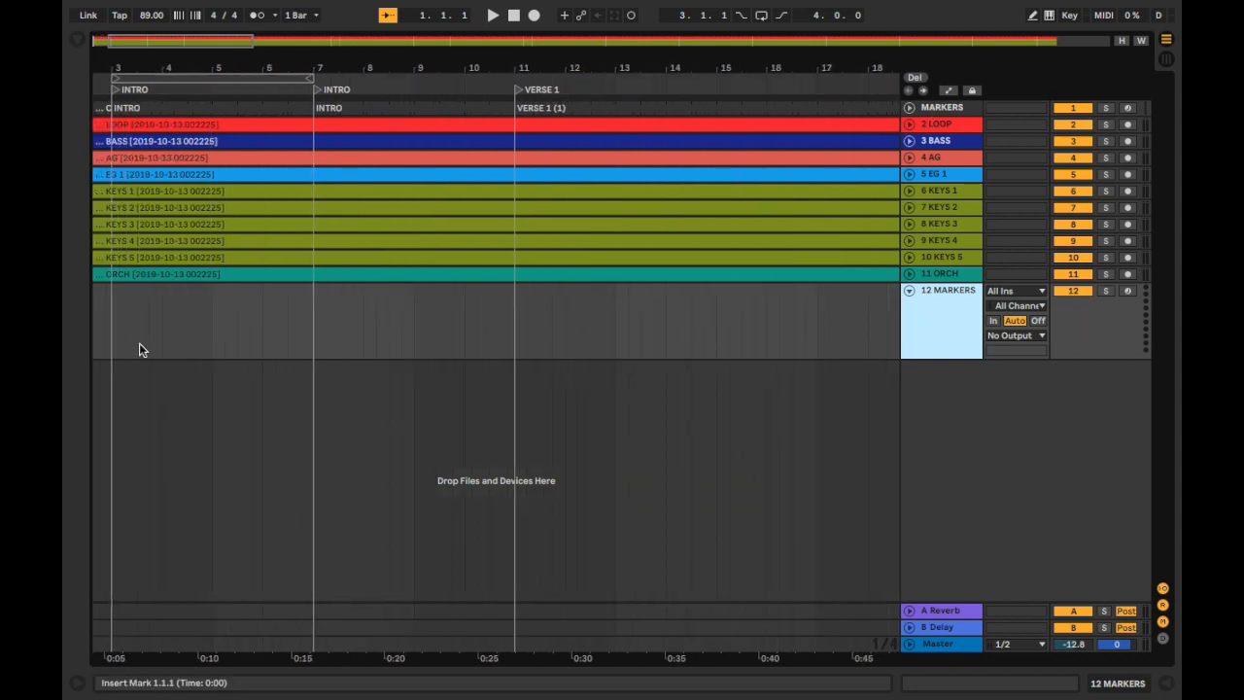
key(Left)
scroll(139, 350, up, 5)
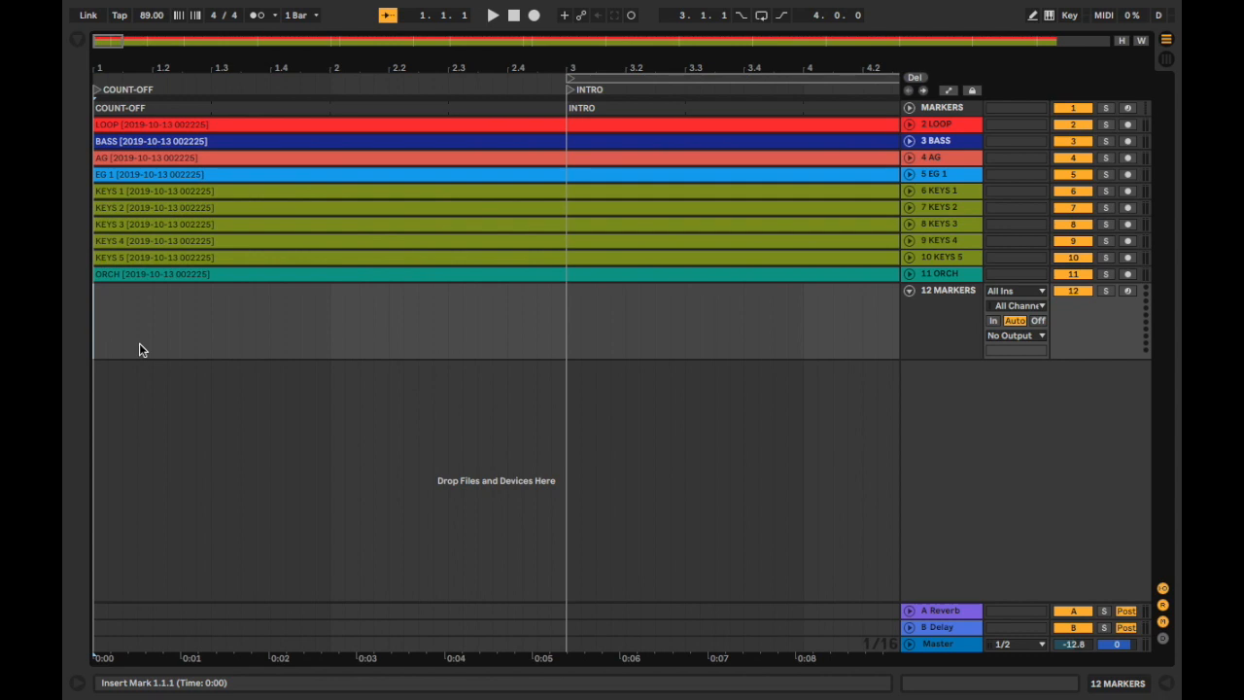
double_click(100, 307)
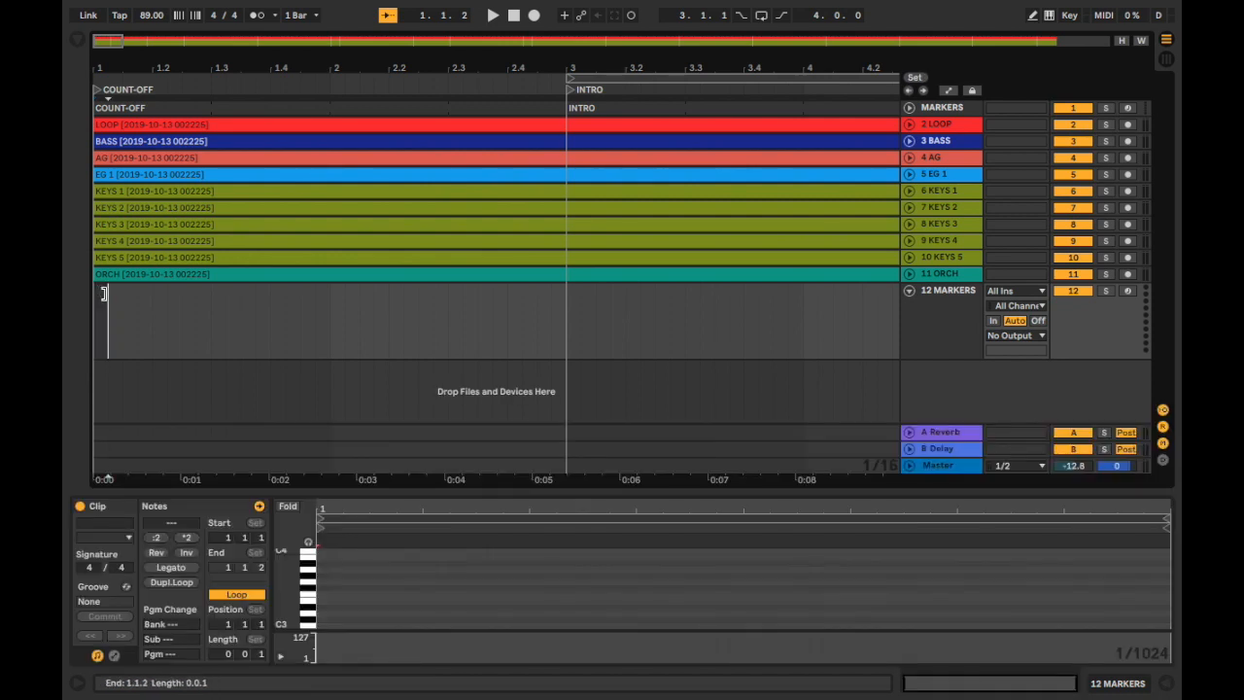
drag(105, 293, 560, 327)
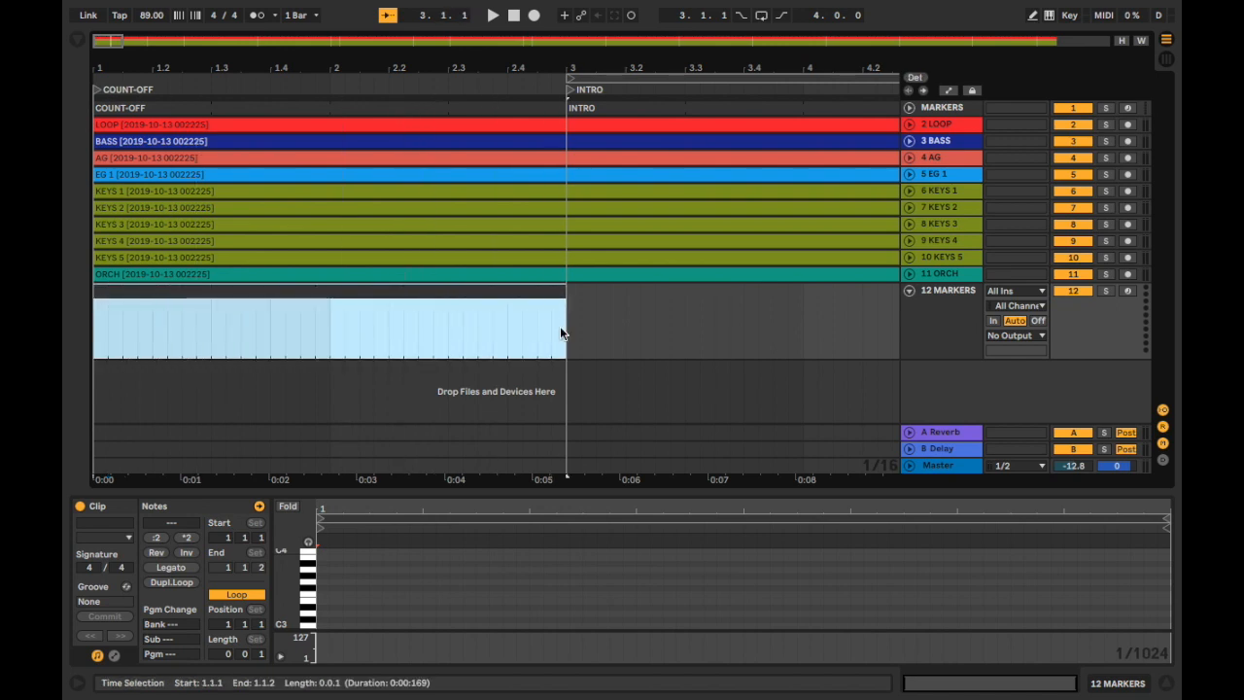
Extend the MARKERS clip to the end of the stems at 106.2.1 and hide the clip detail view.
scroll(561, 341, down, 10)
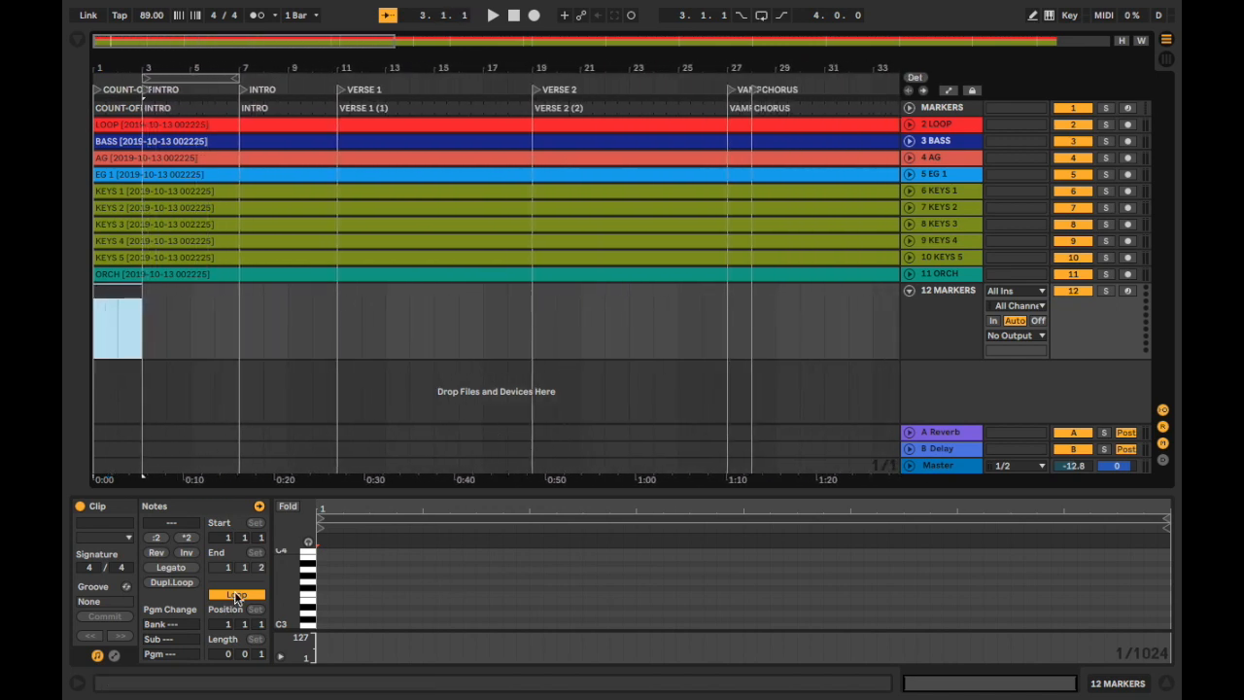
scroll(349, 291, down, 6)
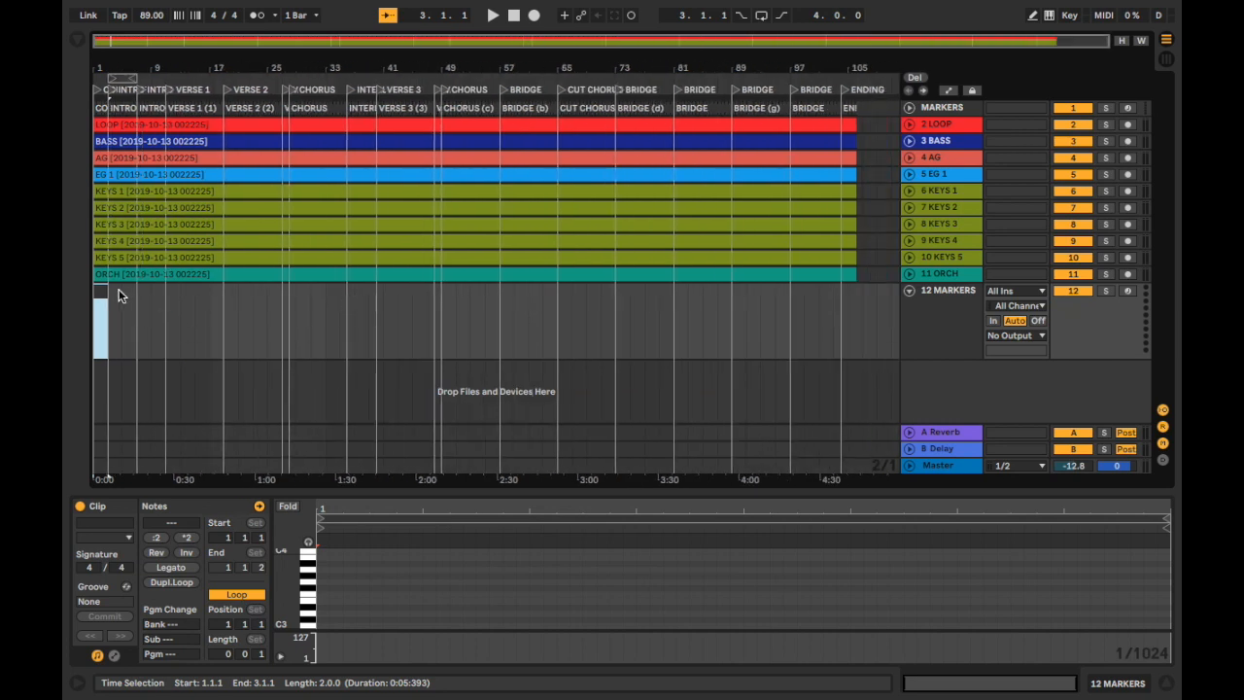
drag(101, 290, 849, 309)
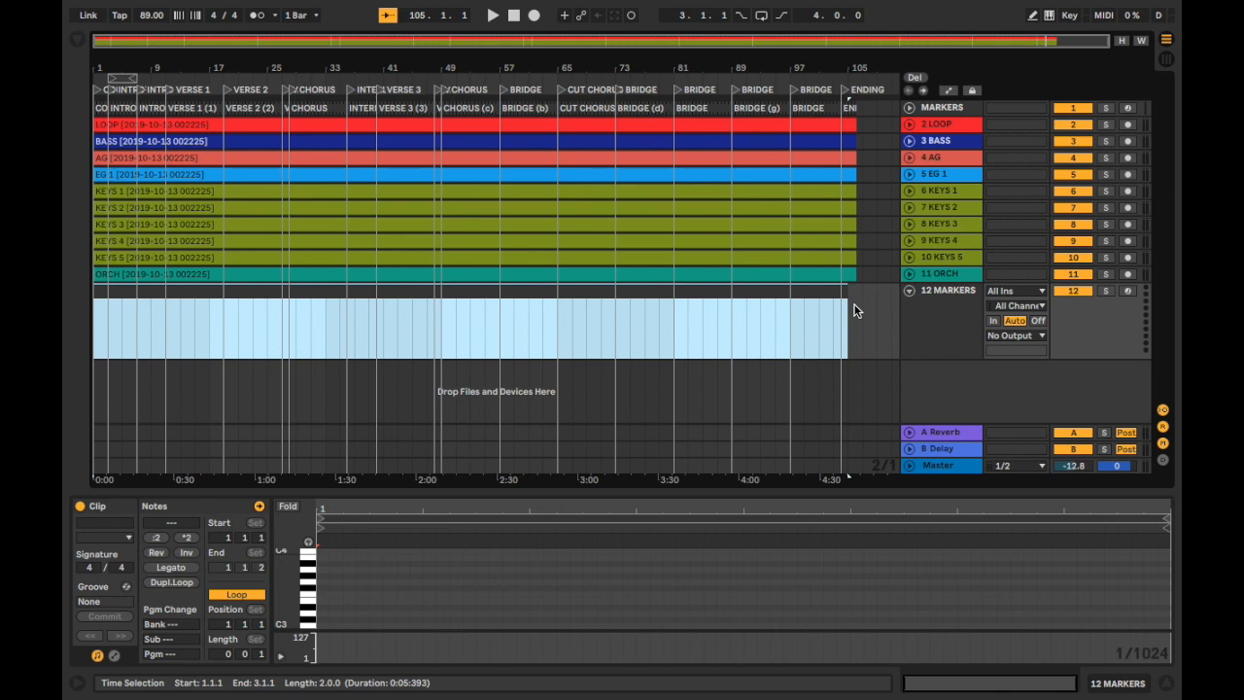
scroll(856, 310, up, 10)
scroll(829, 318, right, 3)
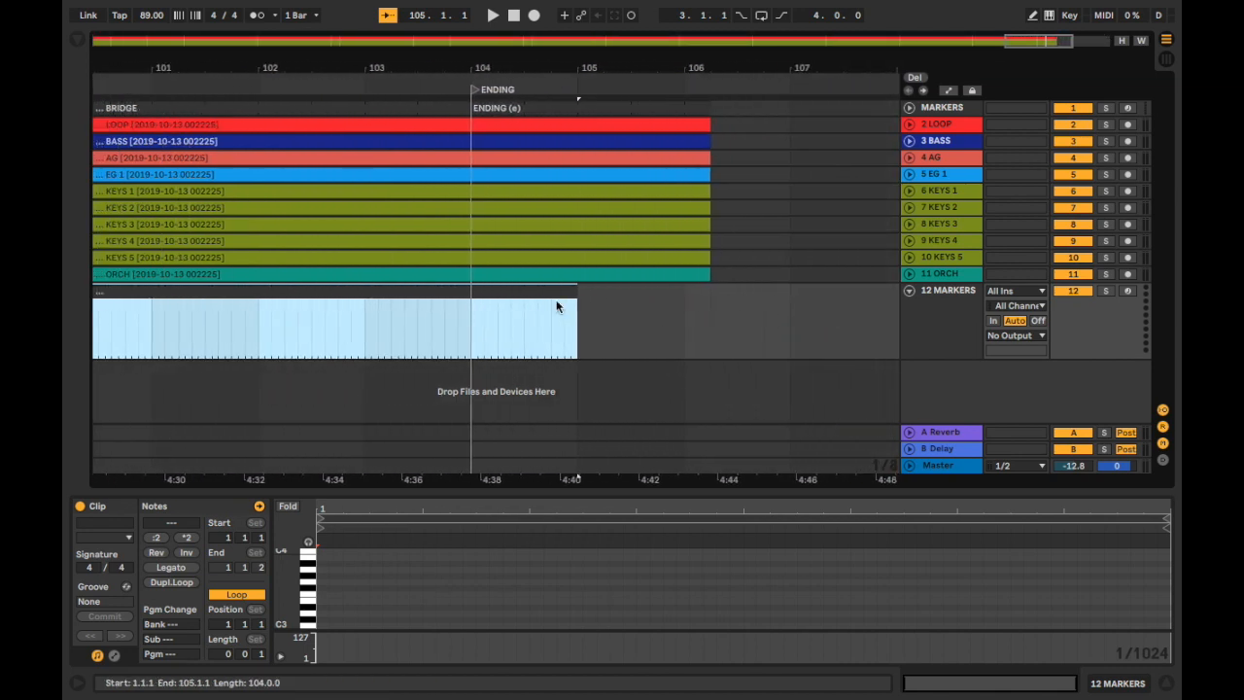
drag(576, 296, 704, 308)
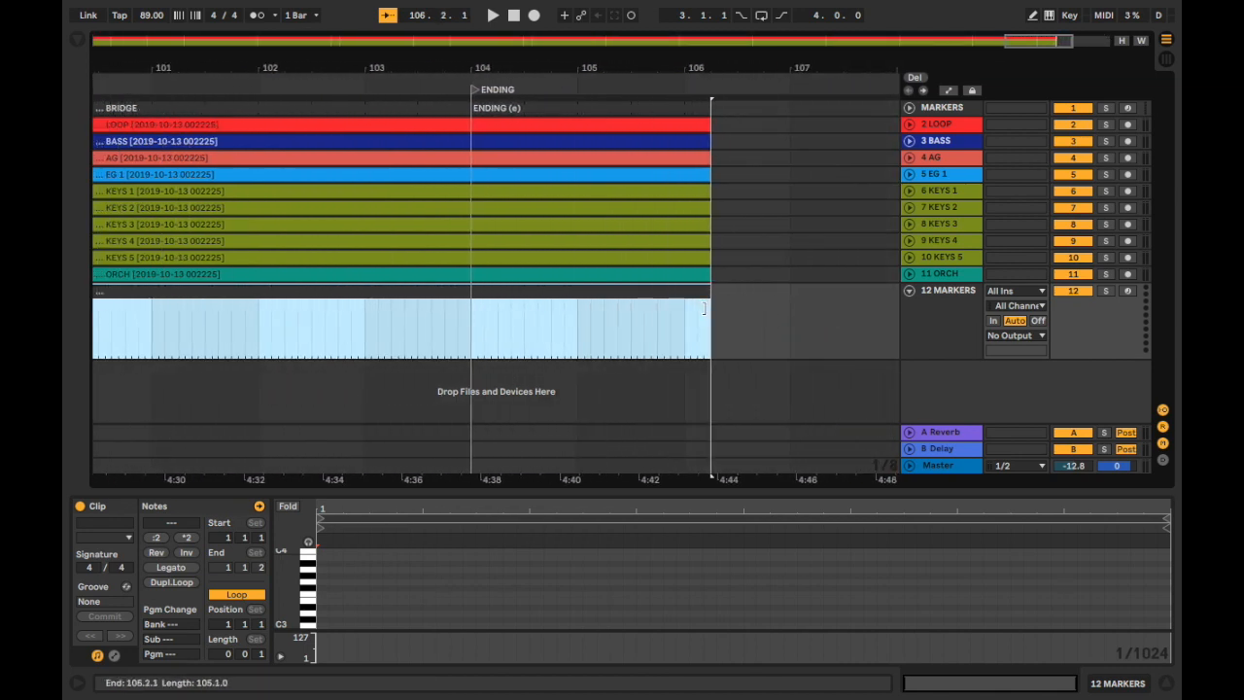
scroll(591, 319, left, 20)
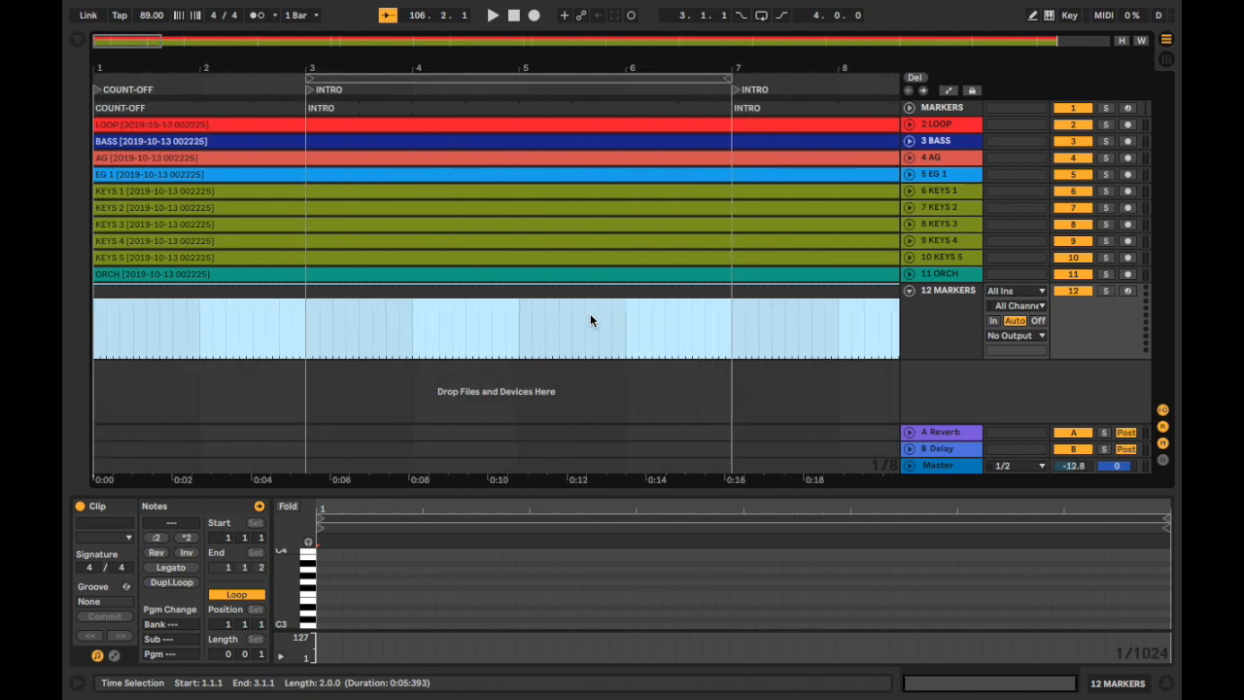
drag(484, 494, 486, 661)
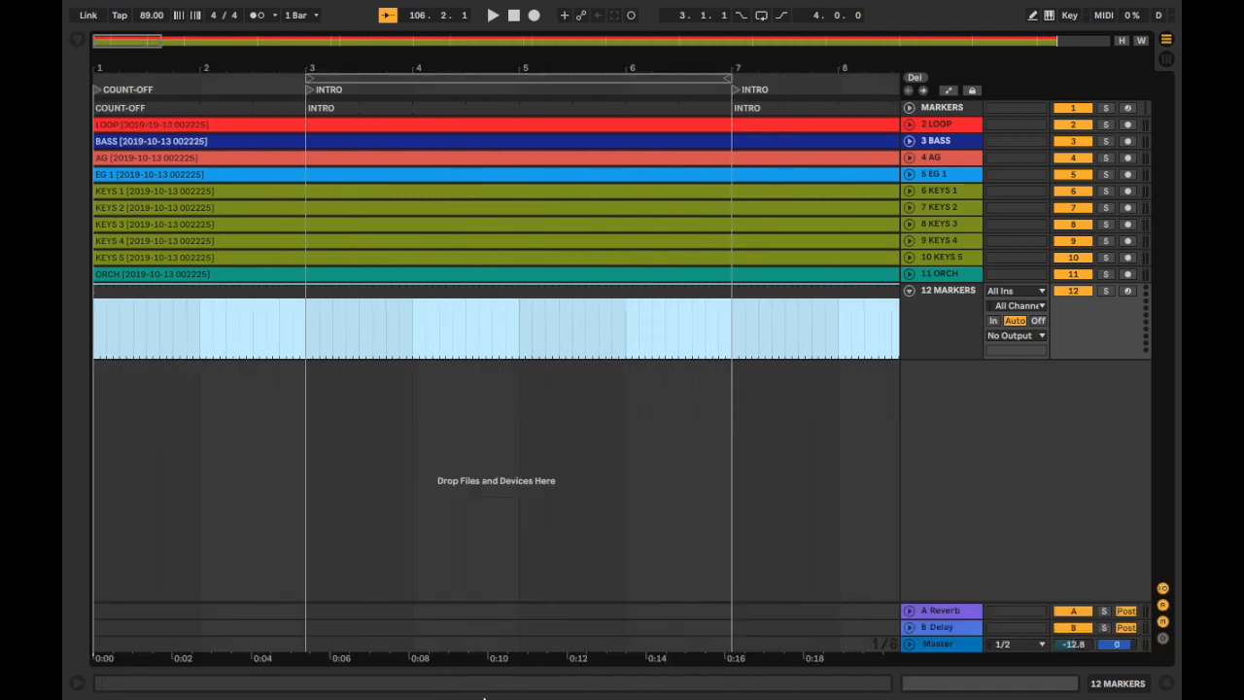
Check the next locator key mapping, and split the new MARKERS clip at the first INTRO locator.
click(1069, 15)
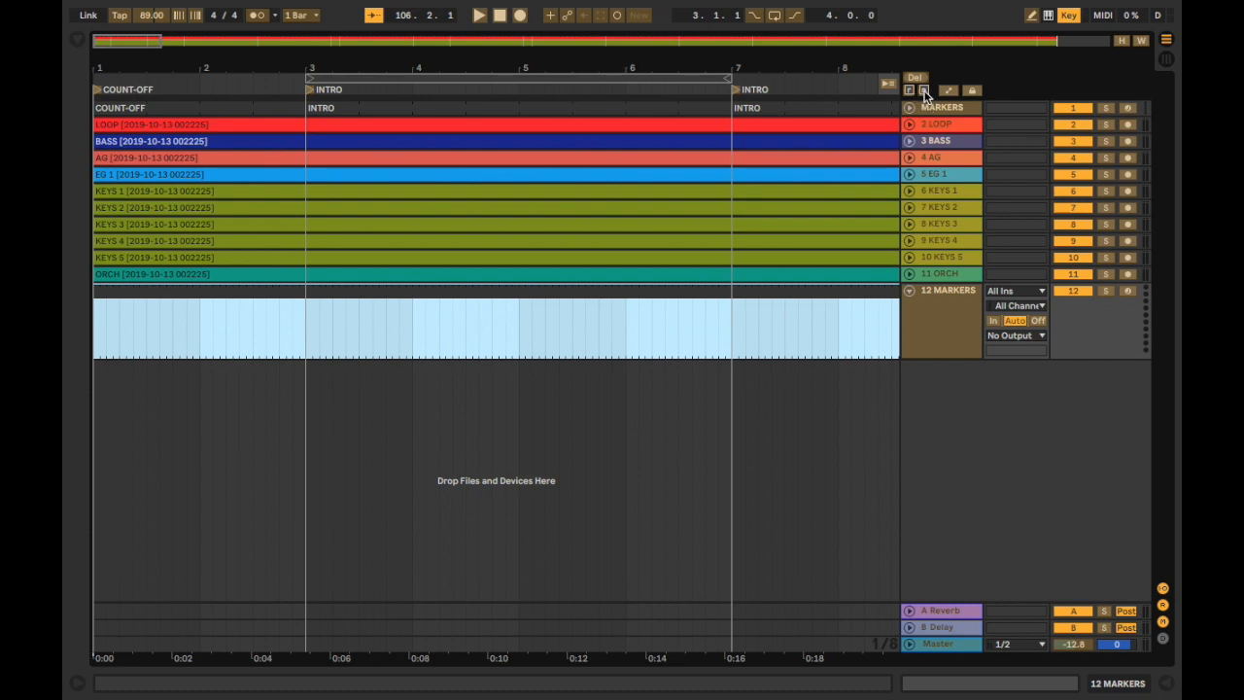
click(1069, 15)
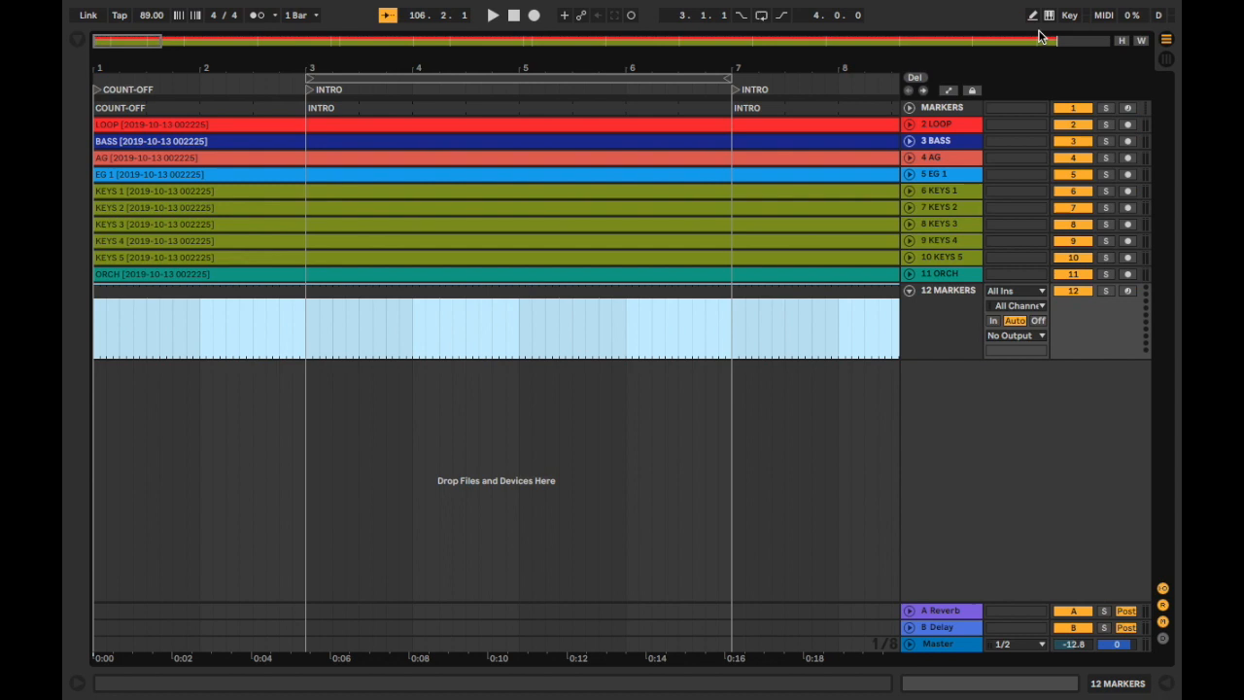
click(311, 90)
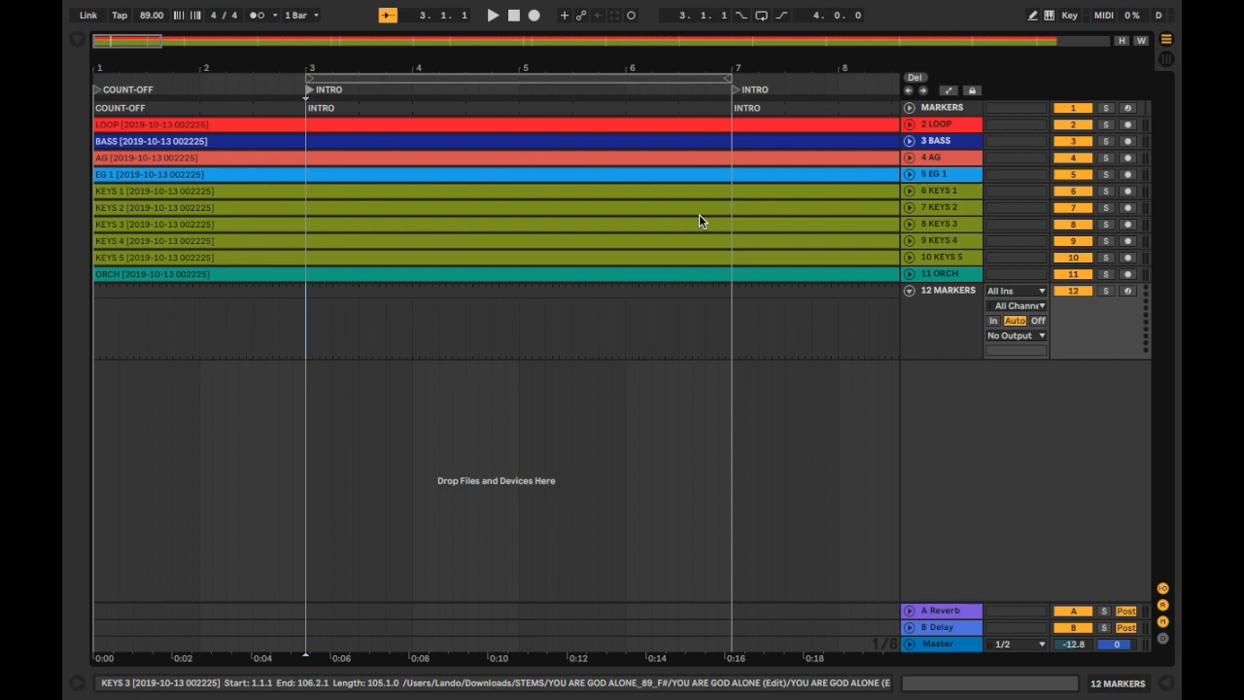
click(308, 88)
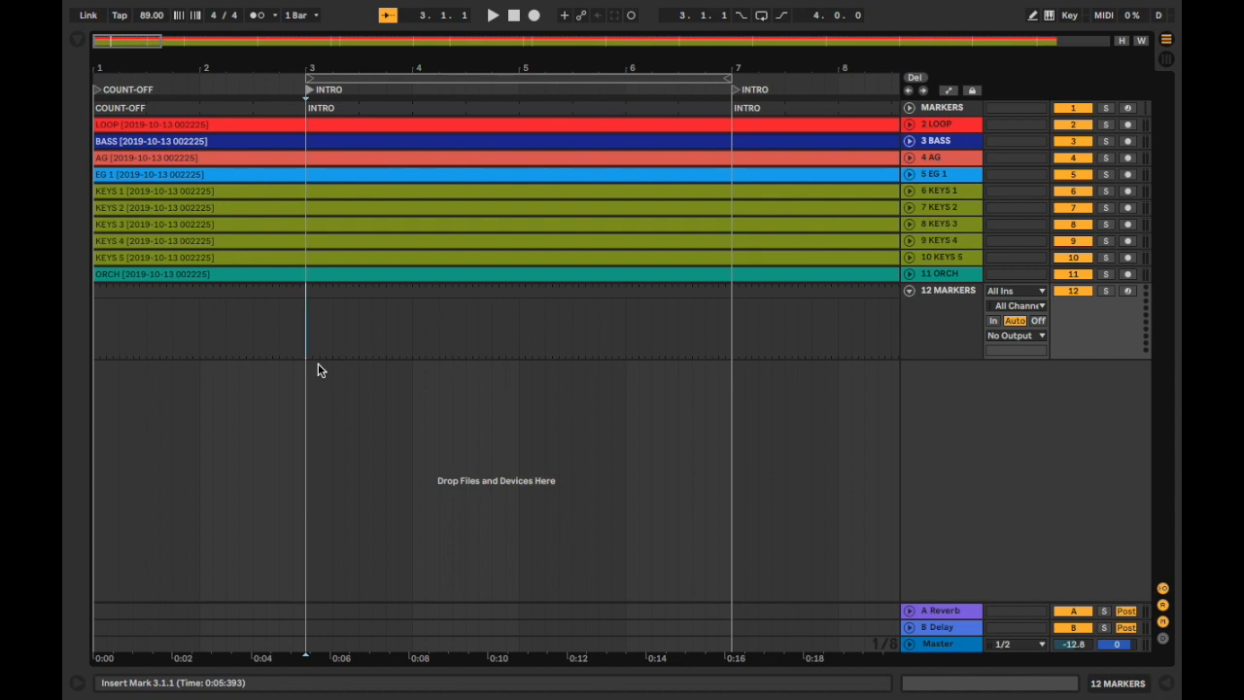
key(alt+Right)
double_click(270, 296)
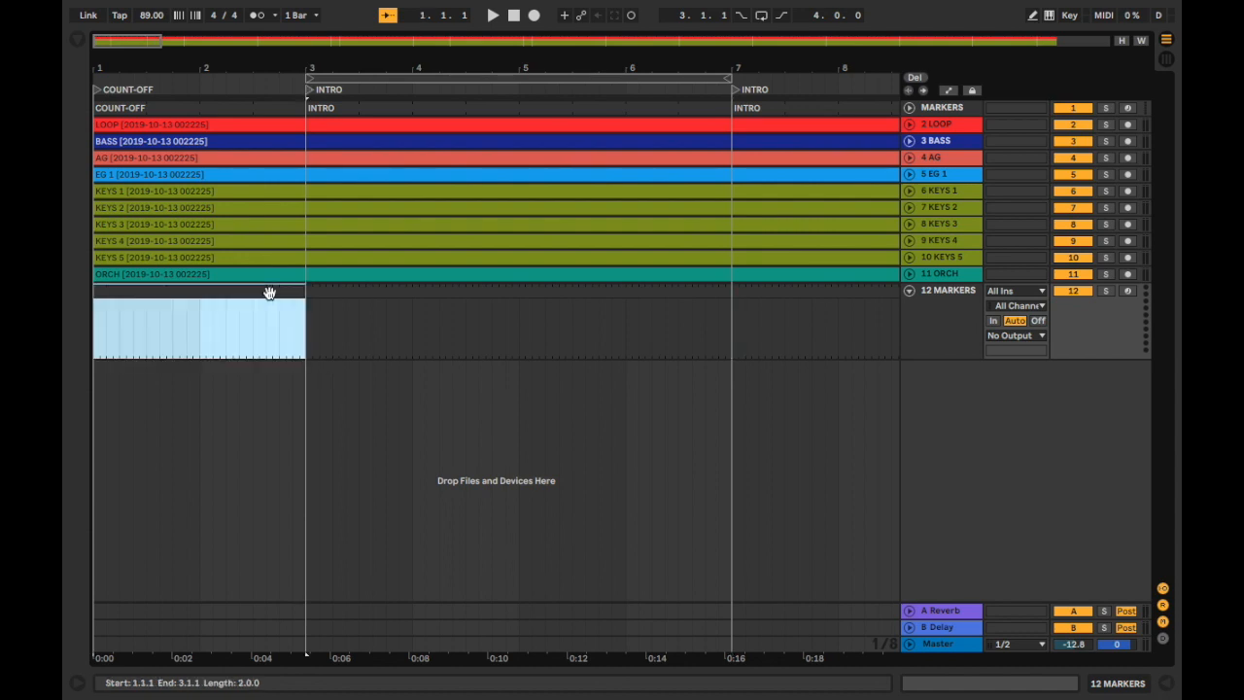
click(360, 293)
click(234, 293)
Move the insert mark through the successive section locators from the first INTRO to VERSE 3, keeping the set open.
click(305, 382)
key(alt+Right)
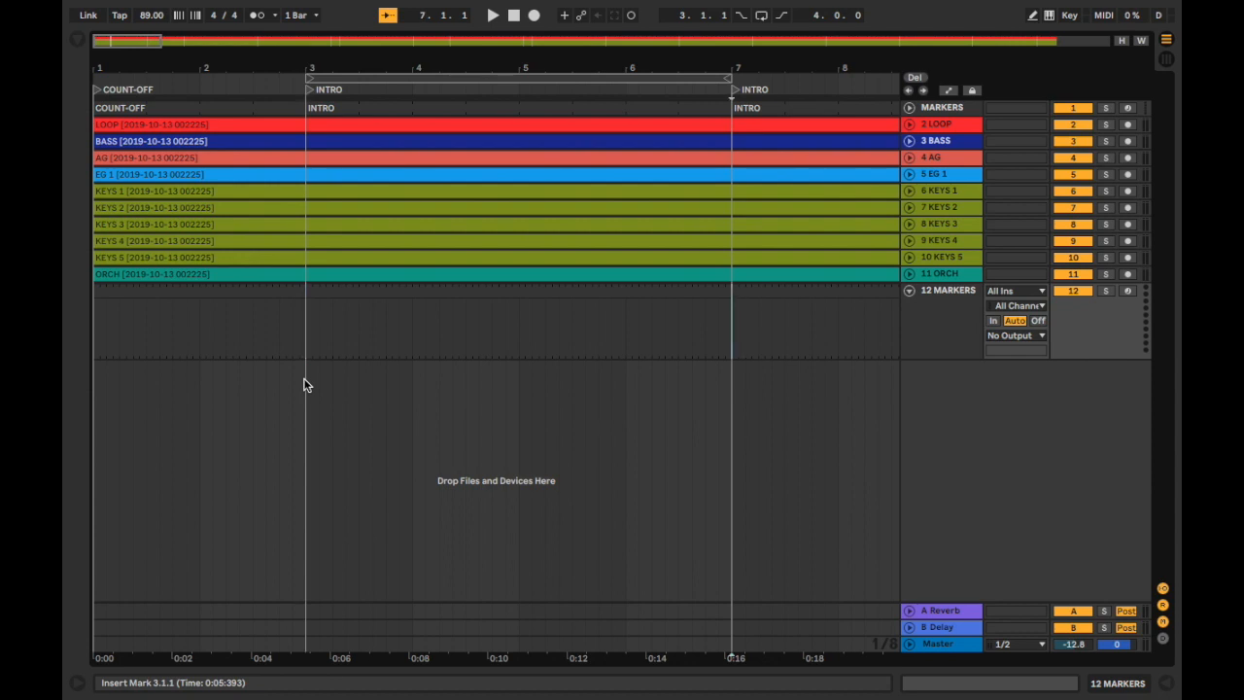
key(alt+Right)
key(alt+Right)
key(alt+Right)
key(alt+Right)
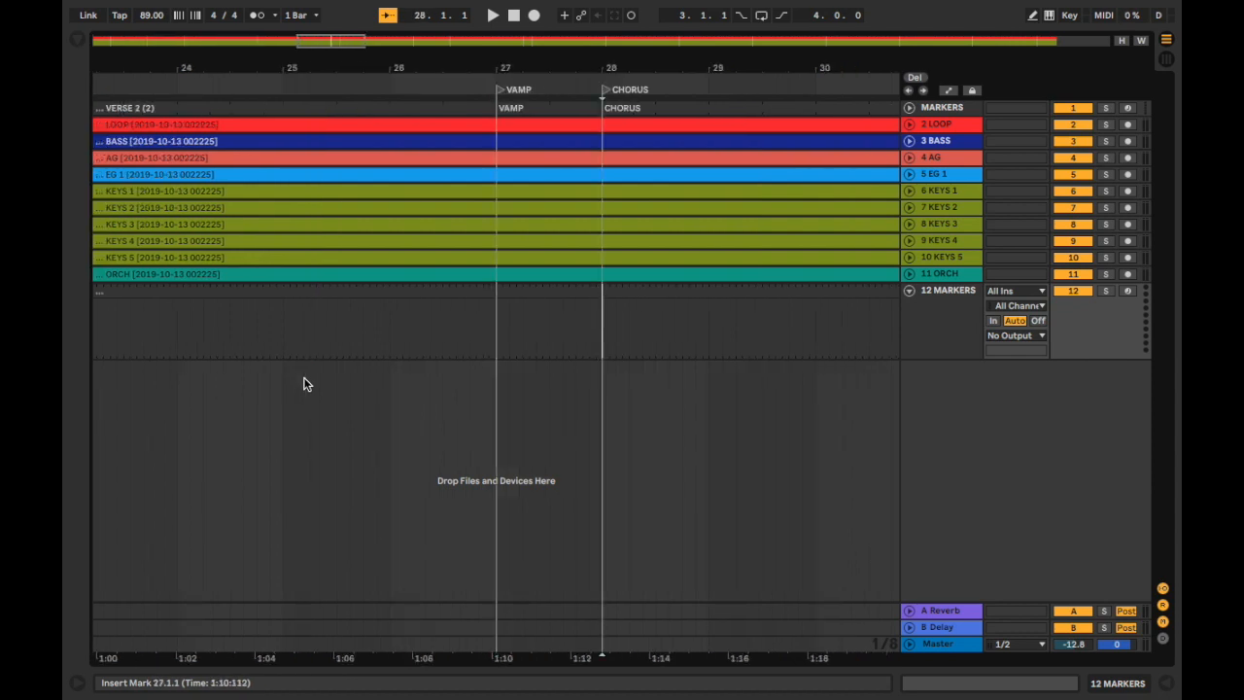
key(alt+Right)
key(super+q)
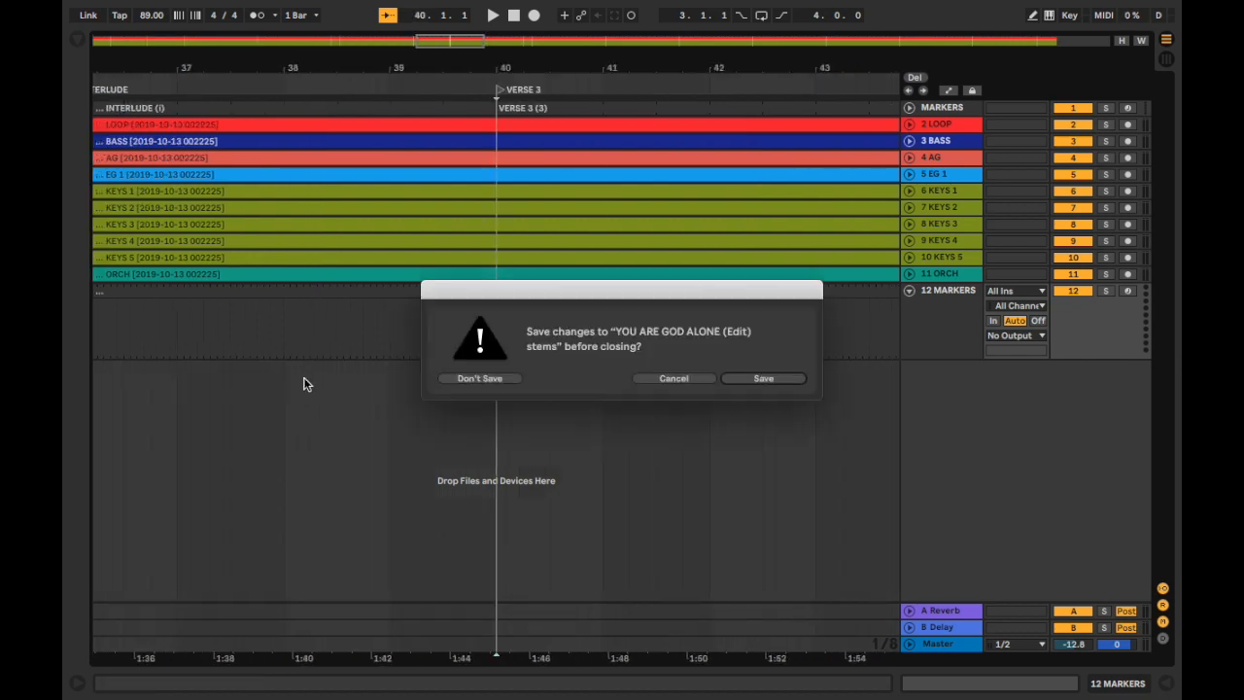
click(673, 378)
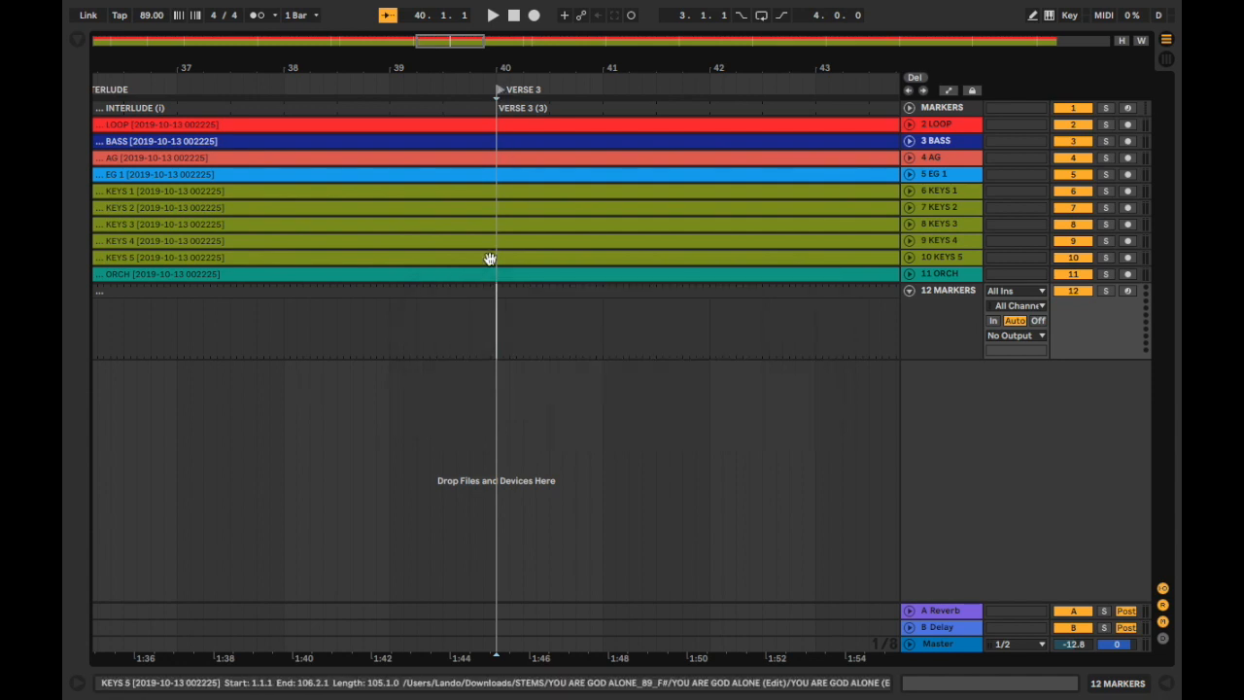
Split the new MARKERS clip at the remaining section locators from VERSE 3 through ENDING, and select individual pieces to check the divisions.
key(alt+Right)
key(alt+Right)
key(alt+Right)
key(alt+Right)
key(alt+Right)
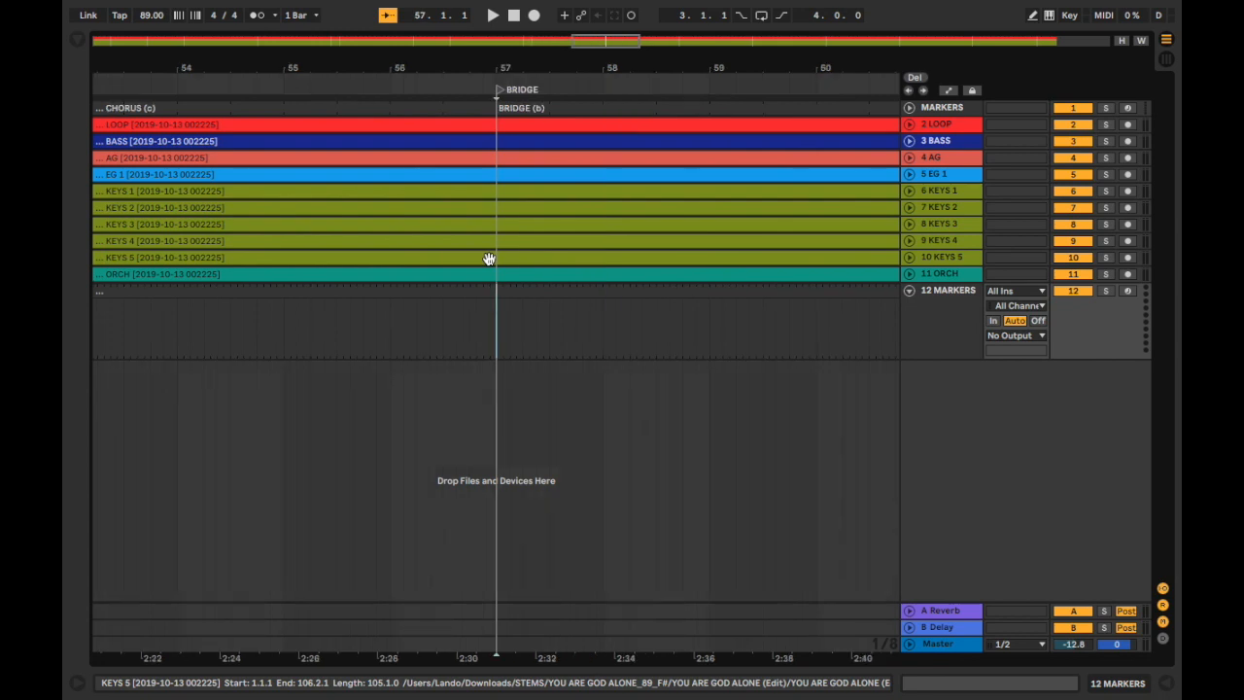
key(alt+Right)
key(alt+Right)
key(alt+Right)
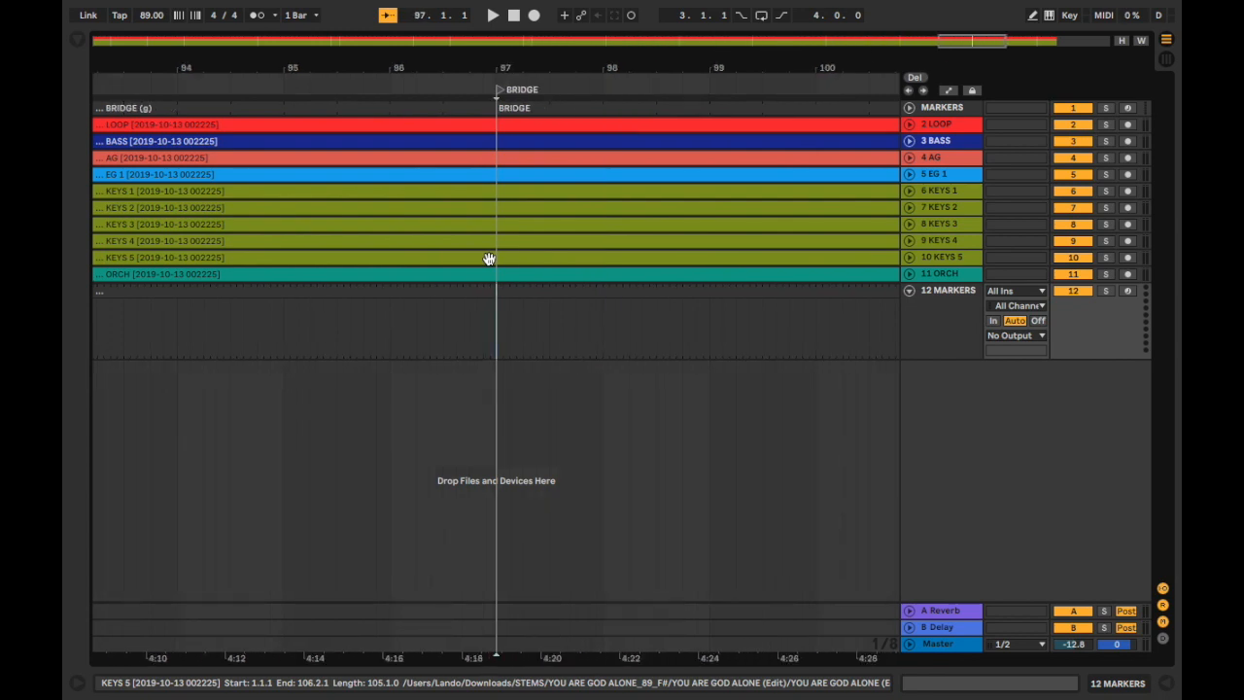
key(minus)
key(minus)
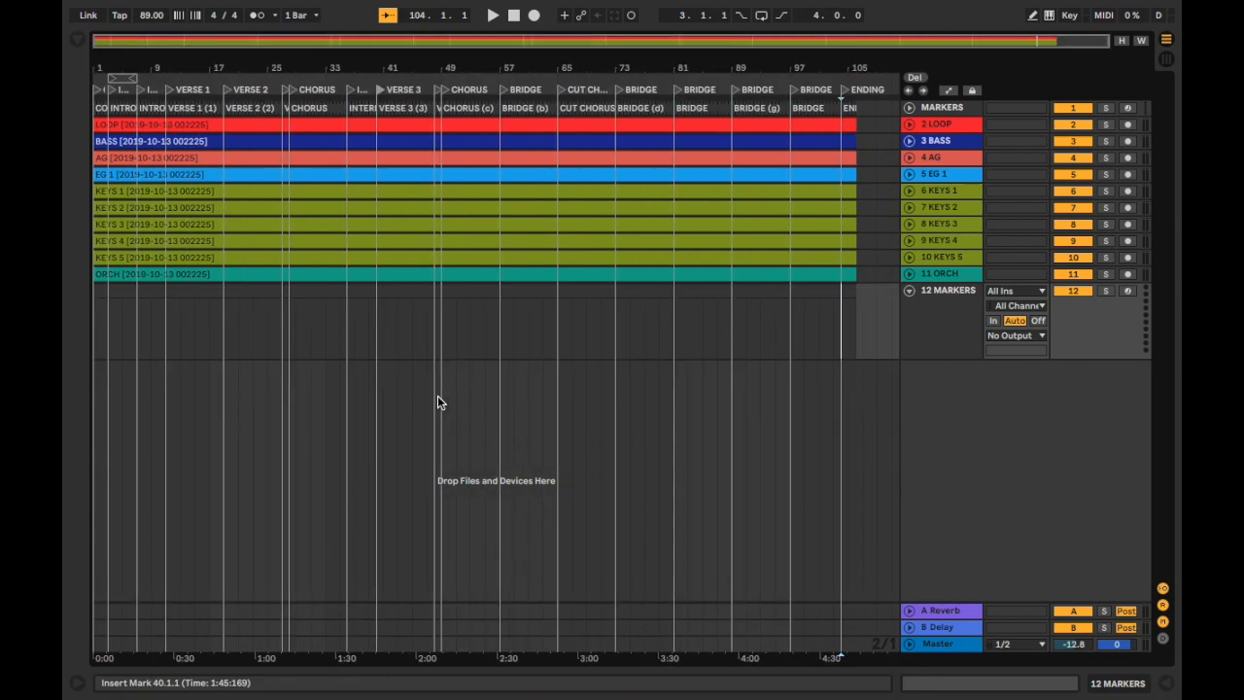
click(408, 289)
drag(408, 289, 260, 293)
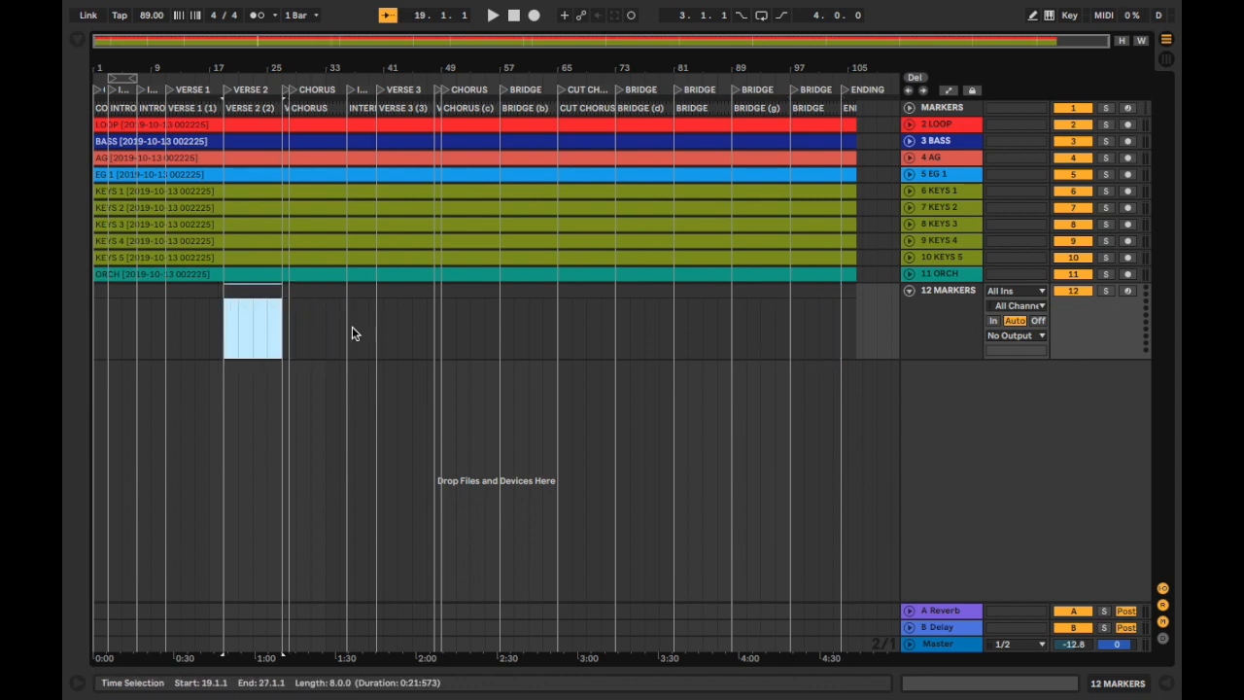
Name the first three clips on the new MARKERS track COUNT-OFF, INTRO and INTRO to match their locators.
scroll(353, 333, up, 5)
scroll(352, 333, down, 3)
scroll(353, 333, left, 5)
scroll(174, 411, up, 5)
click(127, 291)
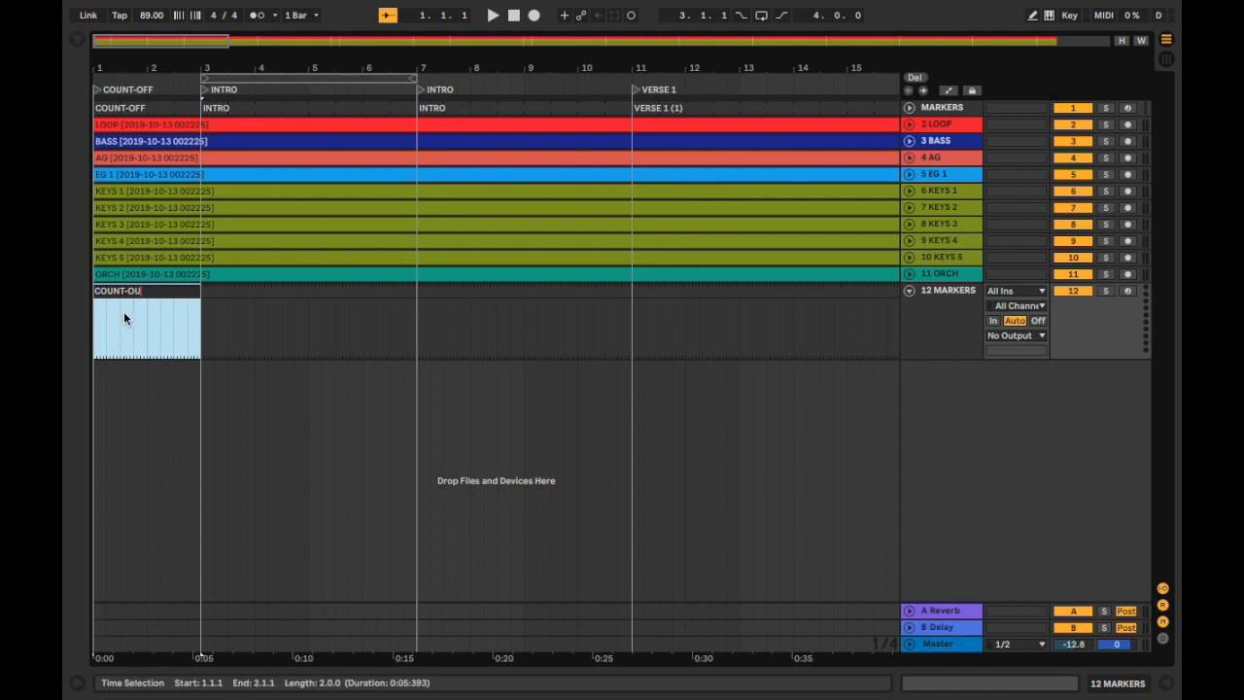
click(241, 290)
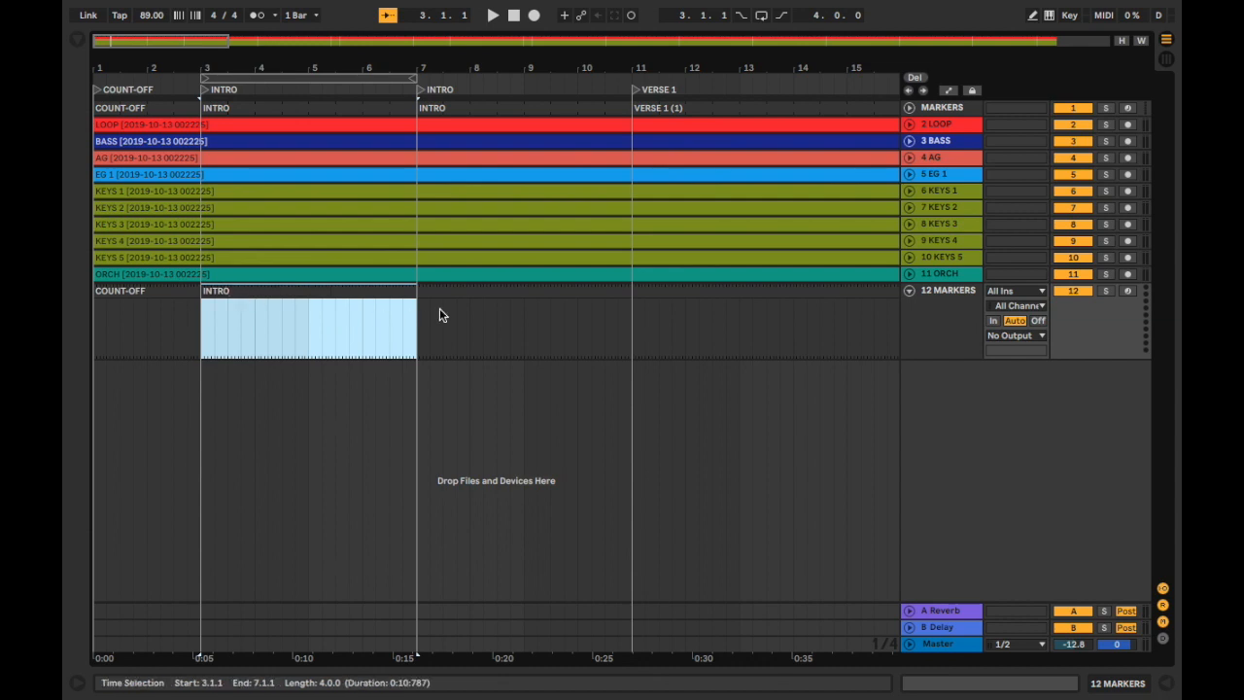
key(ctrl+d)
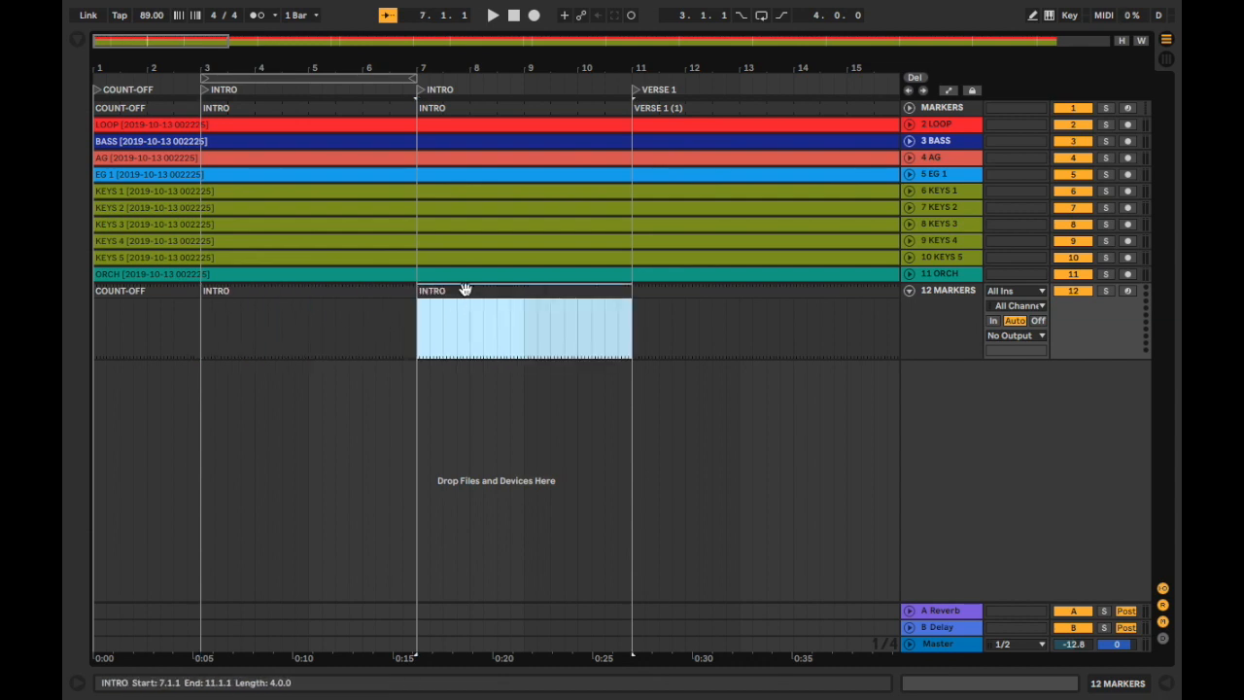
Check the key mapping of the VERSE 1 locator, and name the new MARKERS clip at bar 11 "VERSE 1 (1)".
scroll(506, 300, right, 5)
click(434, 294)
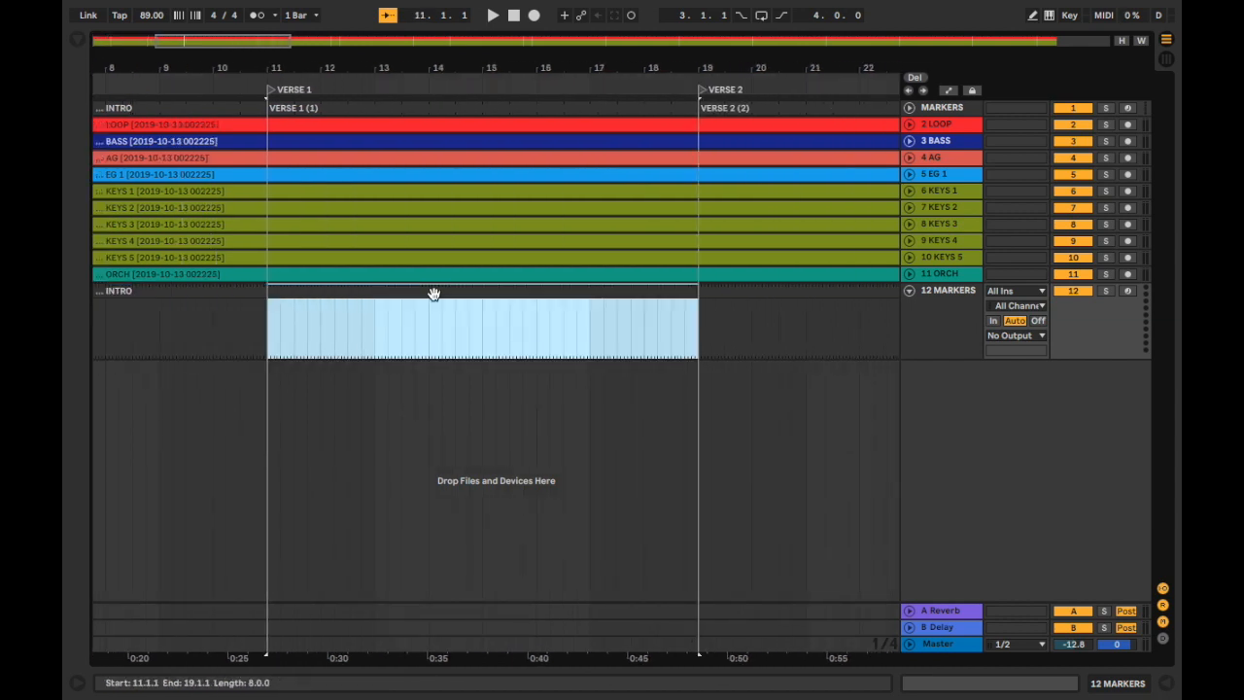
click(1071, 17)
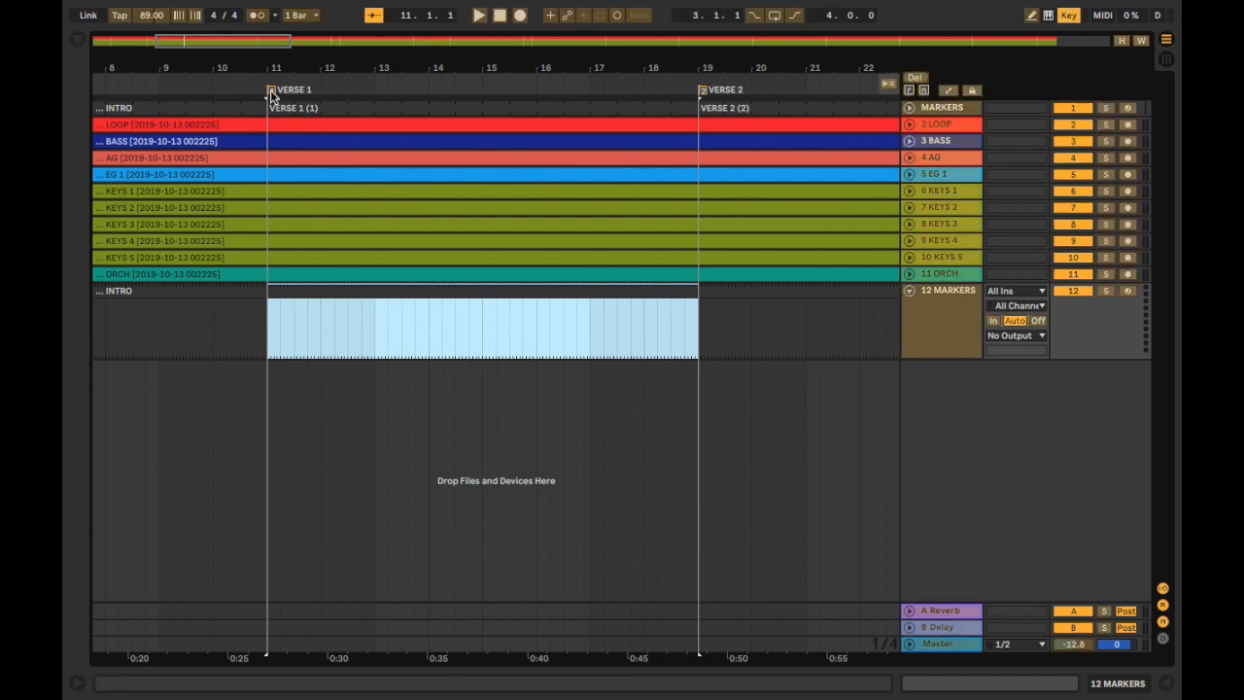
click(1069, 16)
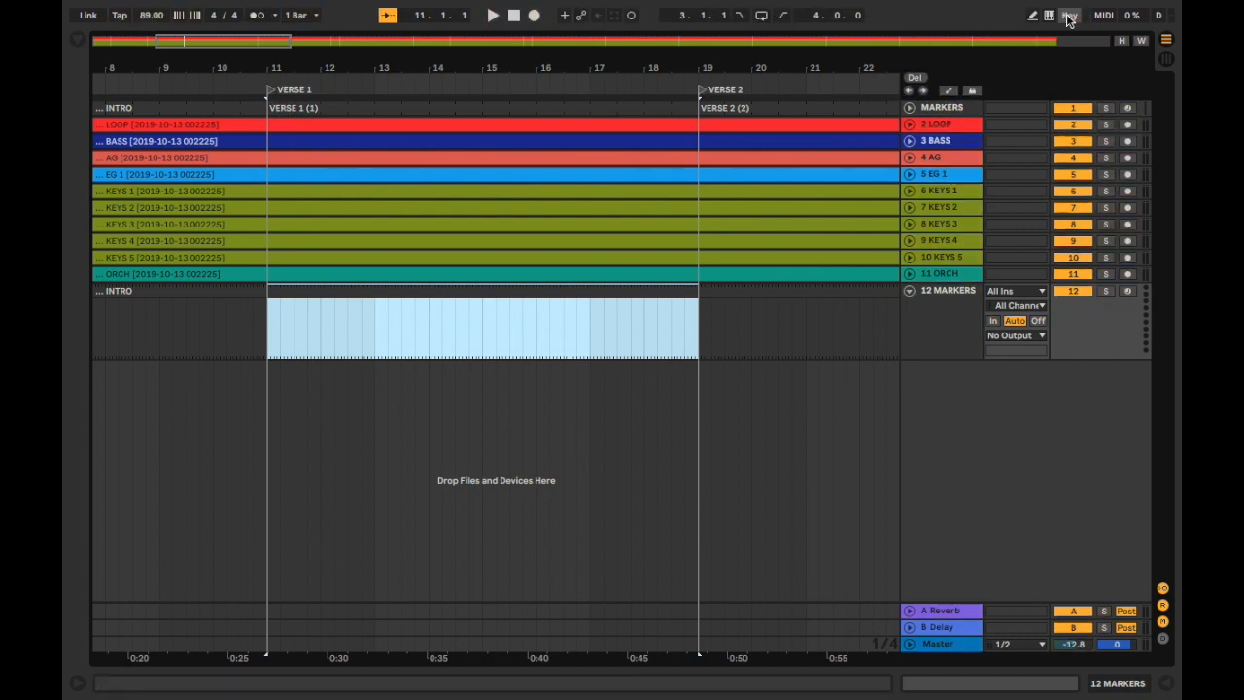
text(V)
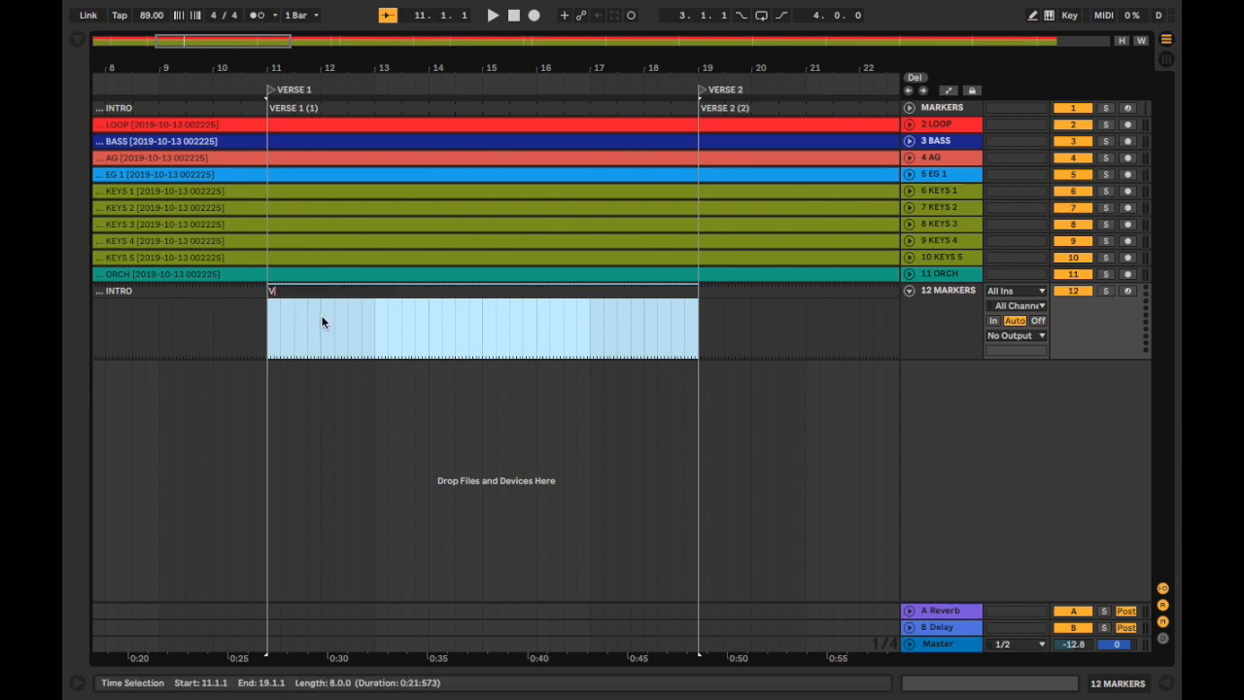
text(ERSE 1 (1))
key(Return)
scroll(457, 394, right, 10)
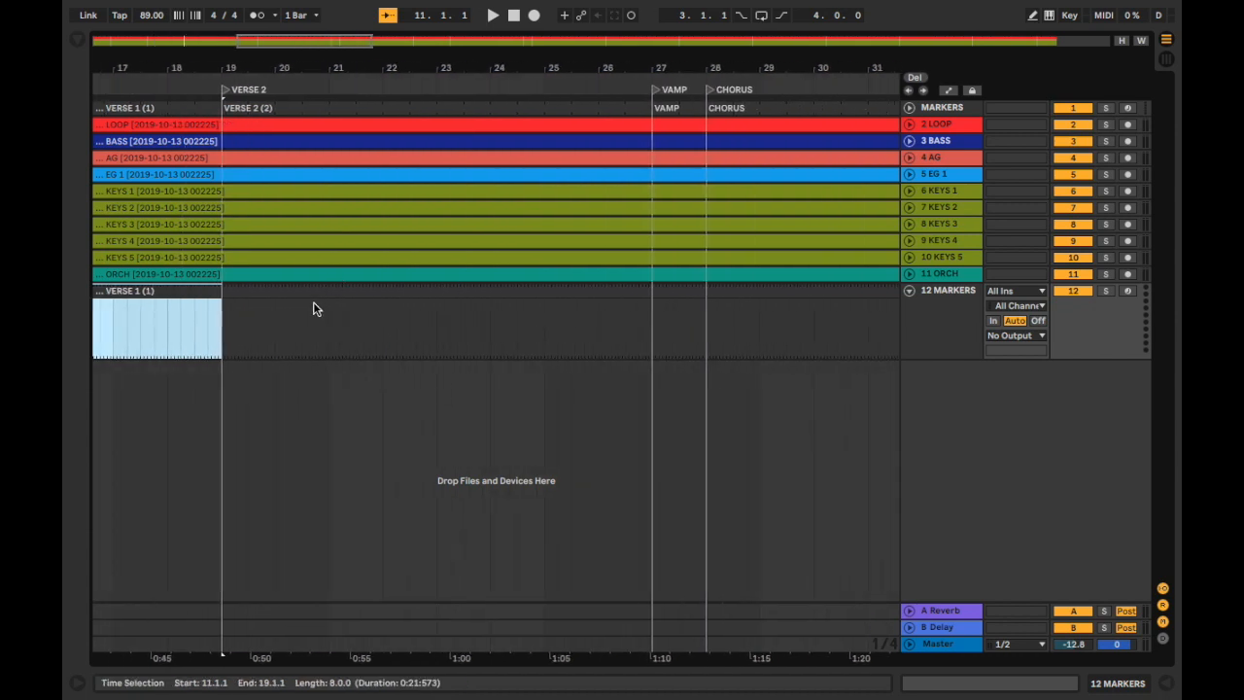
Rename the new MARKERS clip at bar 19 as "VERSE 2 (2)".
click(311, 294)
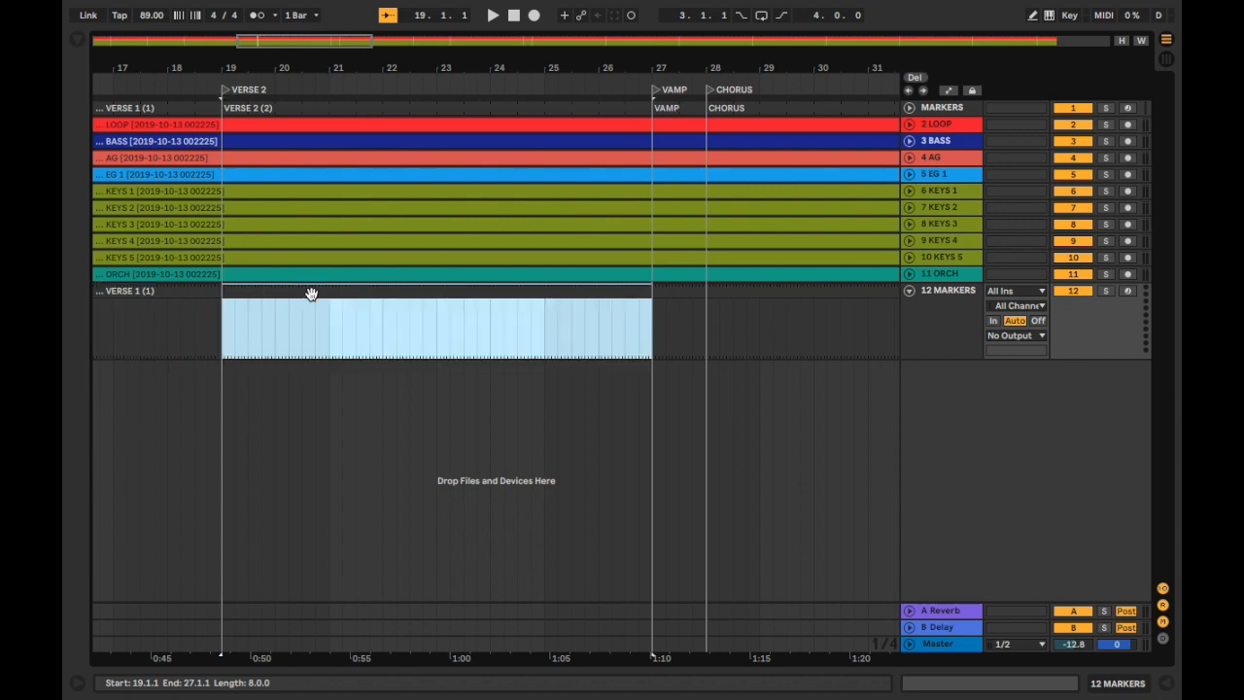
key(ctrl+r)
text(VERSE 2 (2))
key(Return)
Name the new MARKERS clip at the bar 73 BRIDGE locator "BRIDGE (d)".
scroll(310, 293, right, 5)
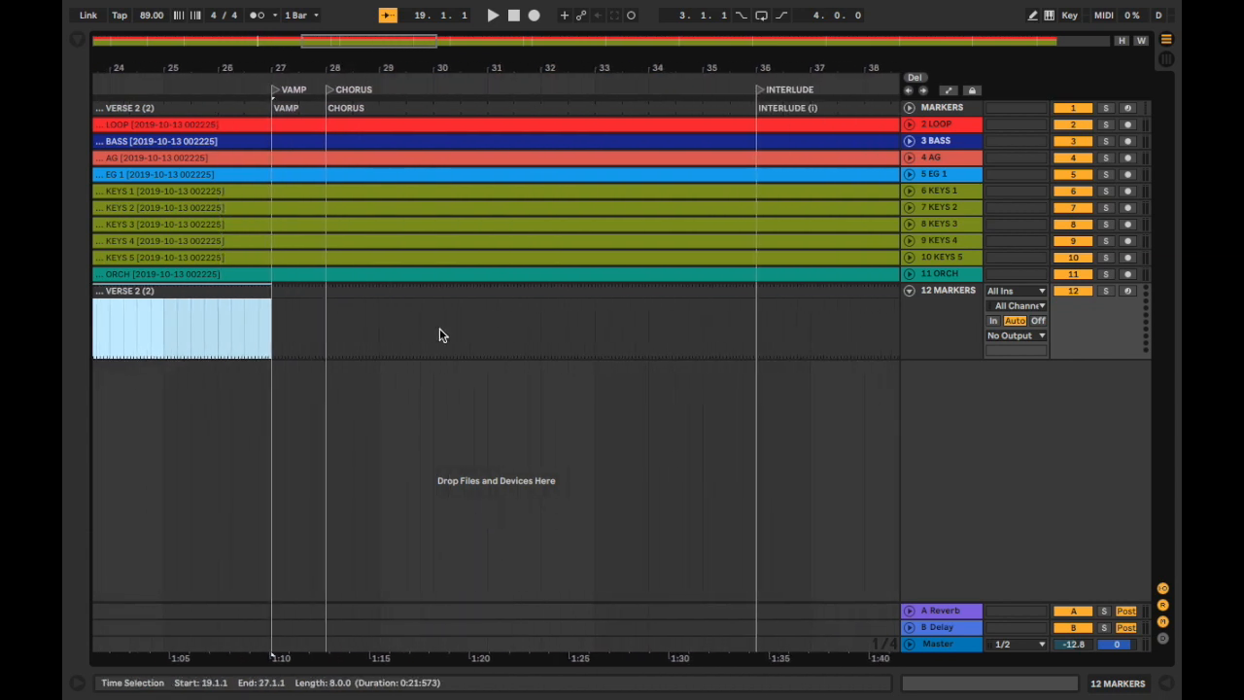
scroll(439, 328, right, 12)
scroll(439, 335, right, 14)
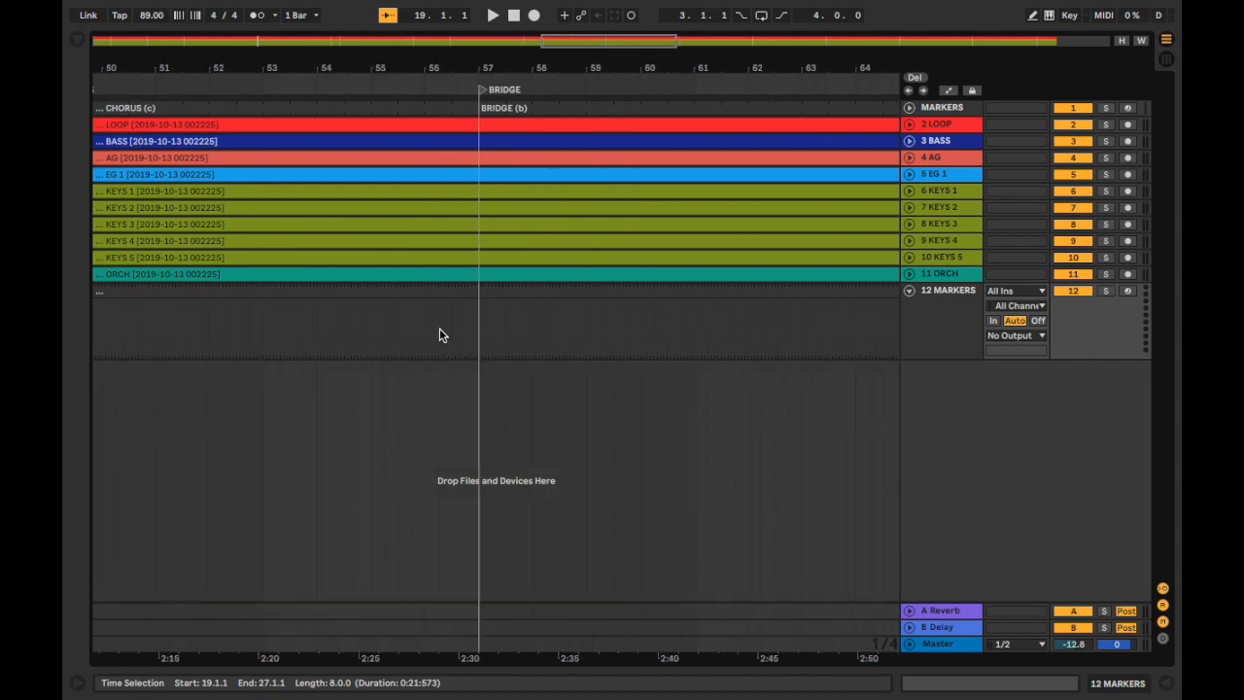
scroll(439, 332, up, 6)
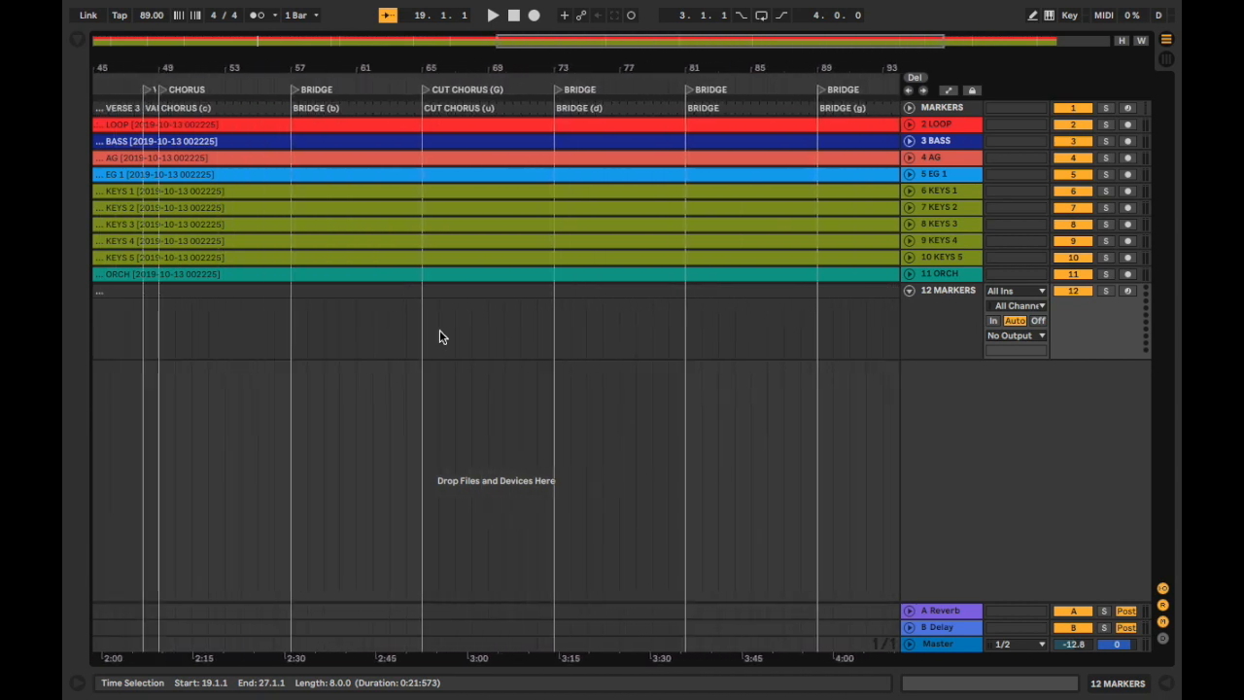
scroll(440, 332, right, 5)
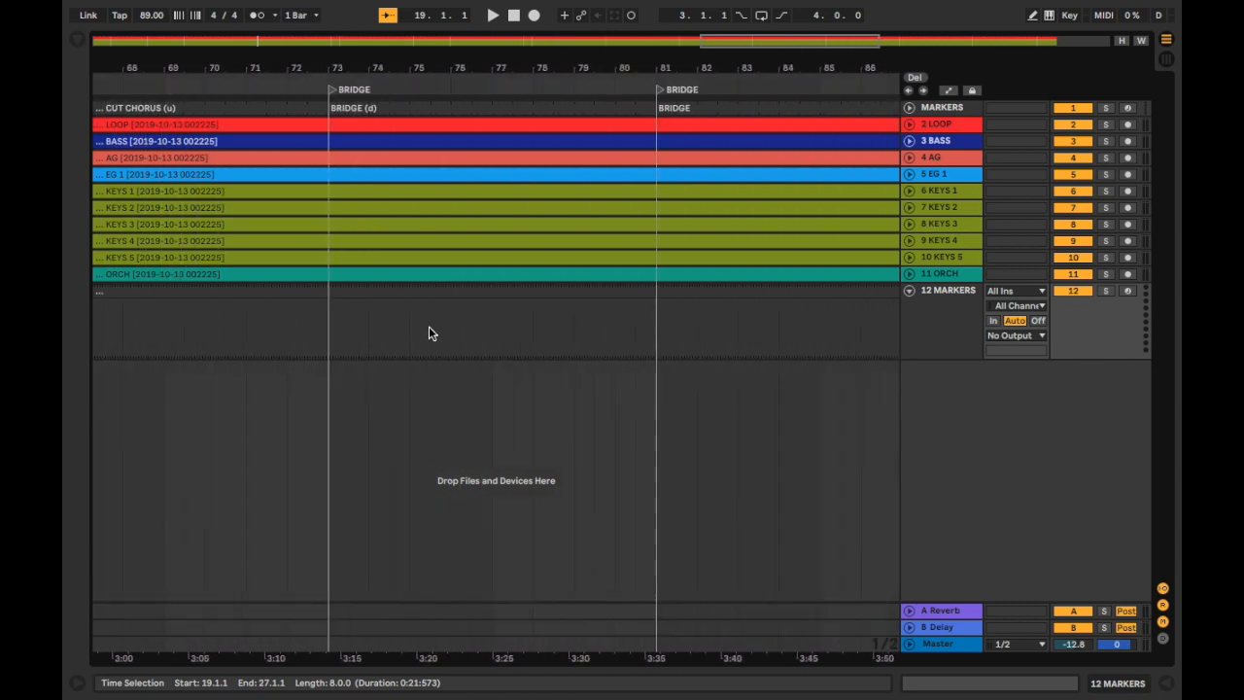
click(389, 292)
text(VRIDG)
key(BackSpace)
key(BackSpace)
key(BackSpace)
key(BackSpace)
key(BackSpace)
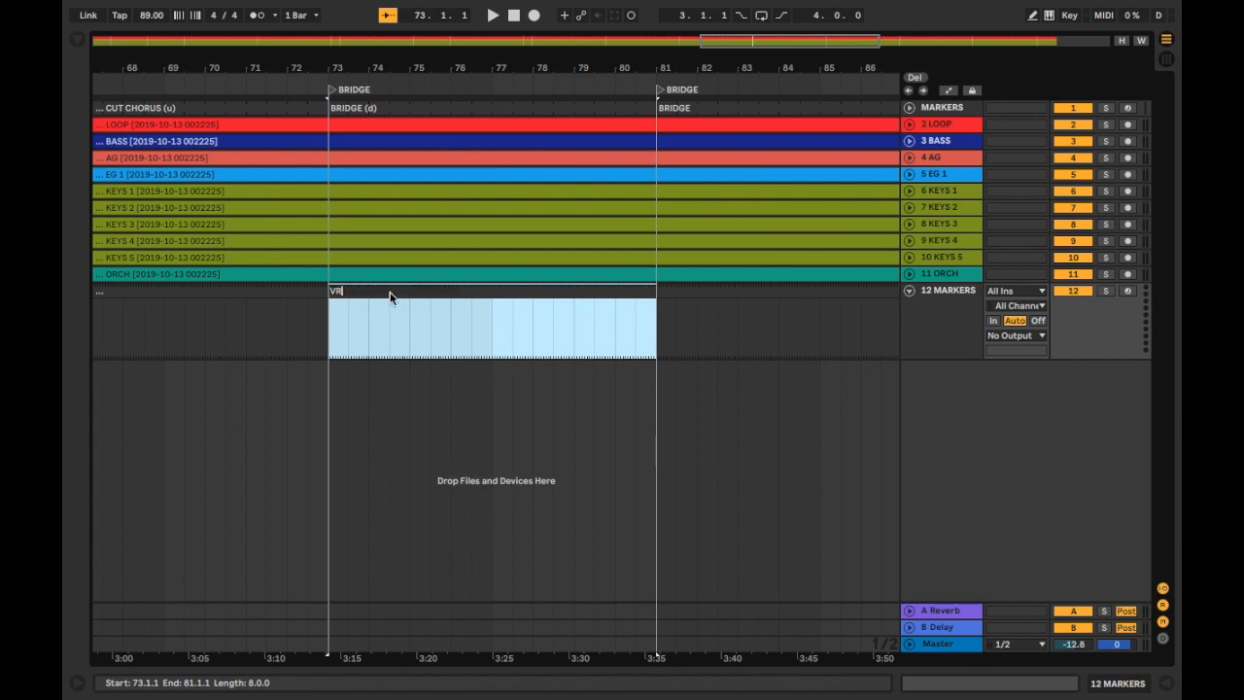
text(BRIDGE (d)
key(Return)
scroll(398, 403, down, 4)
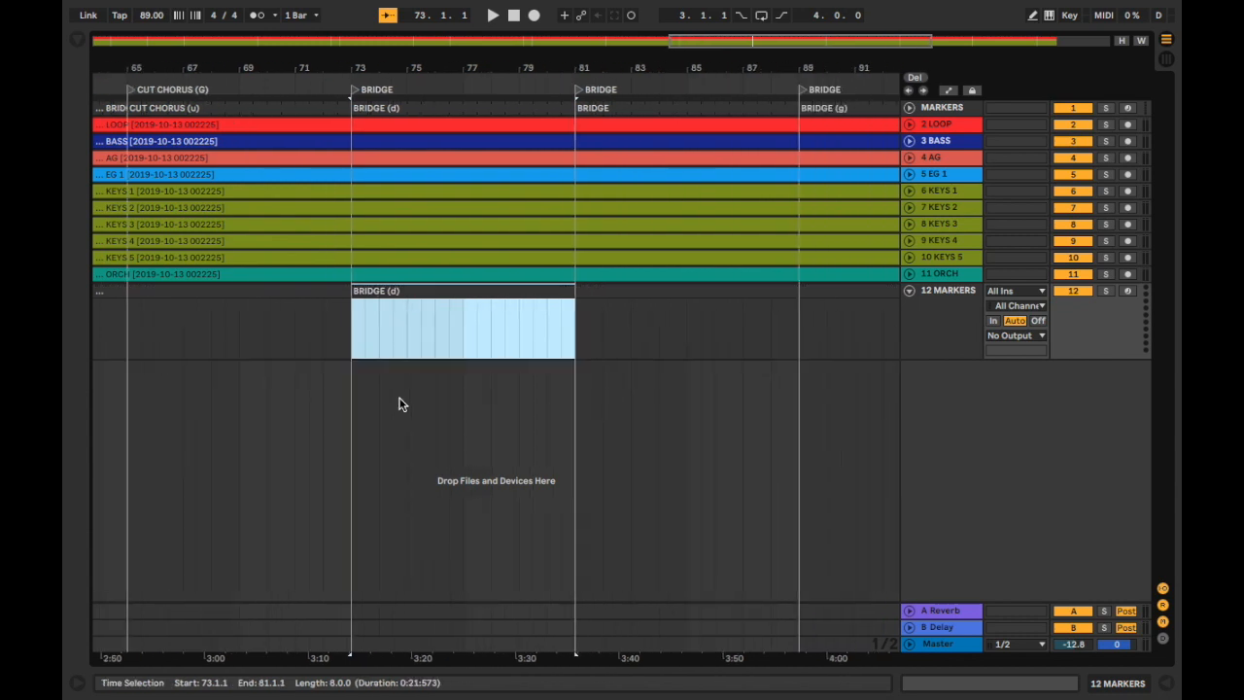
Play the song briefly from the BRIDGE at bar 73, stop it, and return to the start of the arrangement.
click(334, 437)
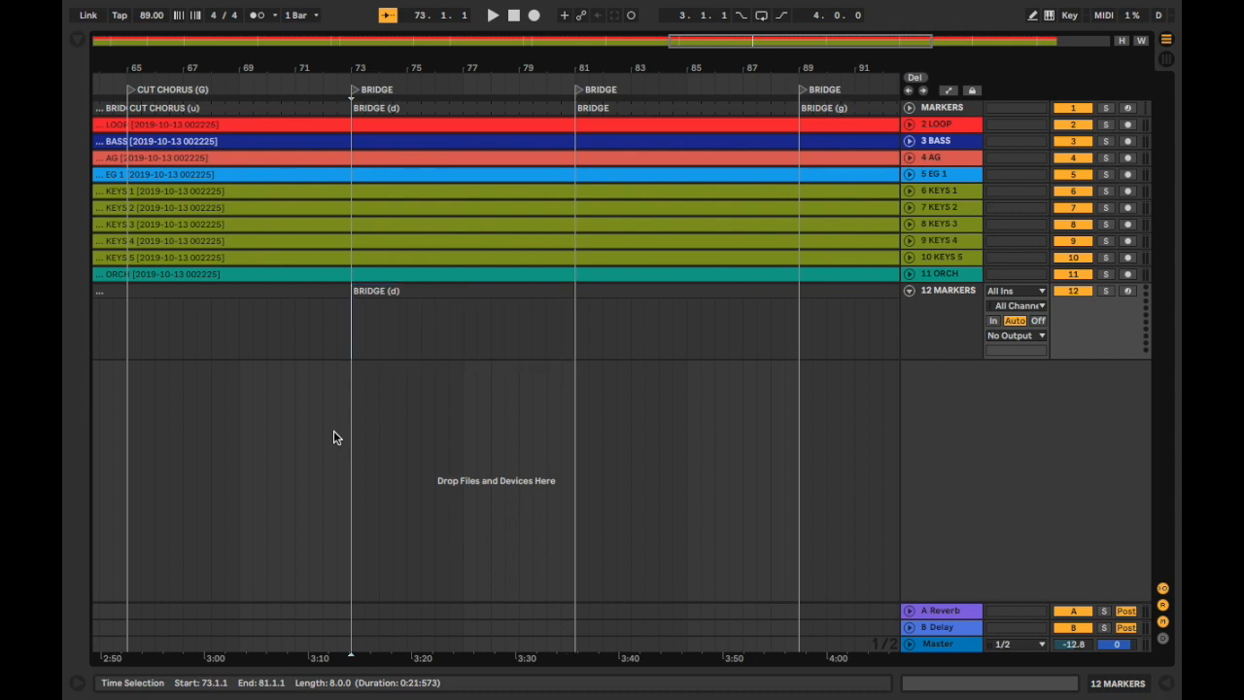
key(space)
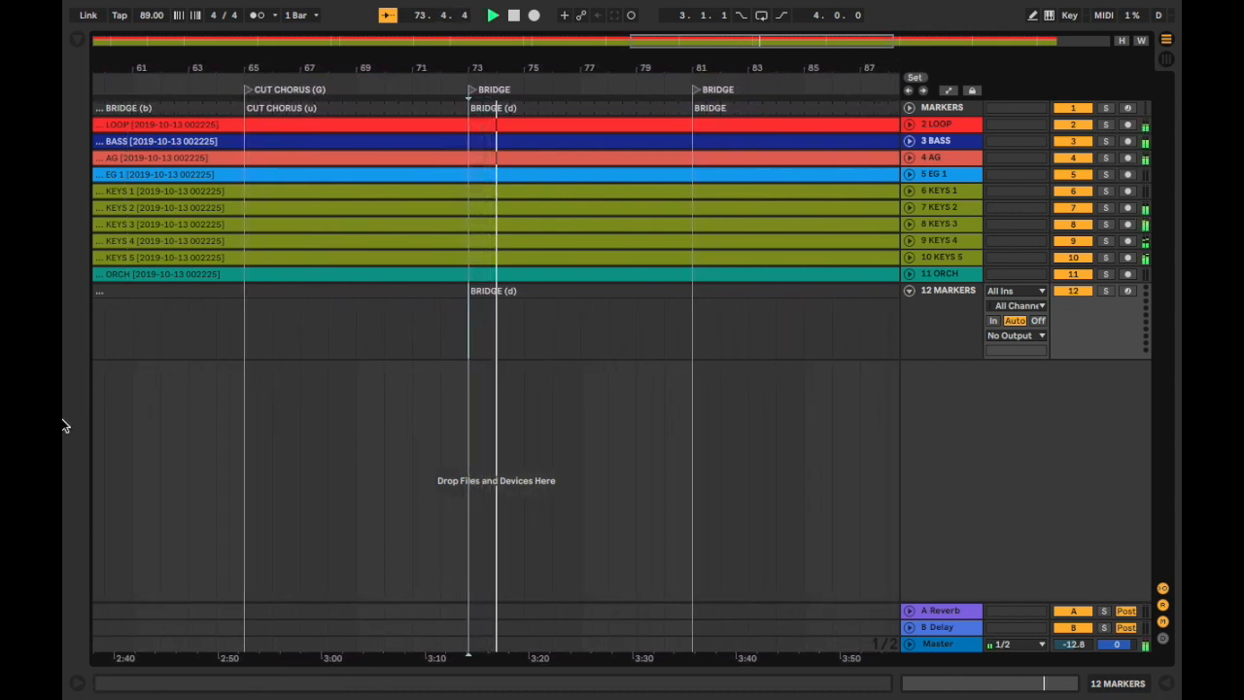
key(space)
scroll(371, 496, down, 2)
scroll(371, 488, down, 3)
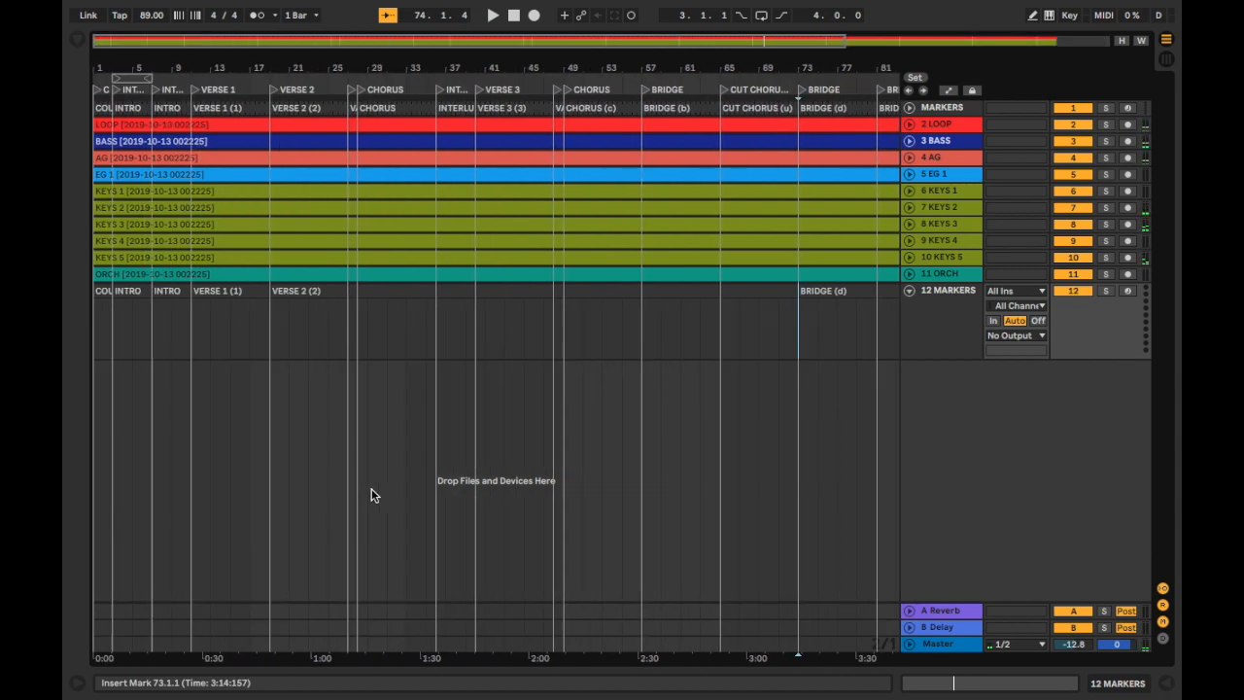
click(513, 15)
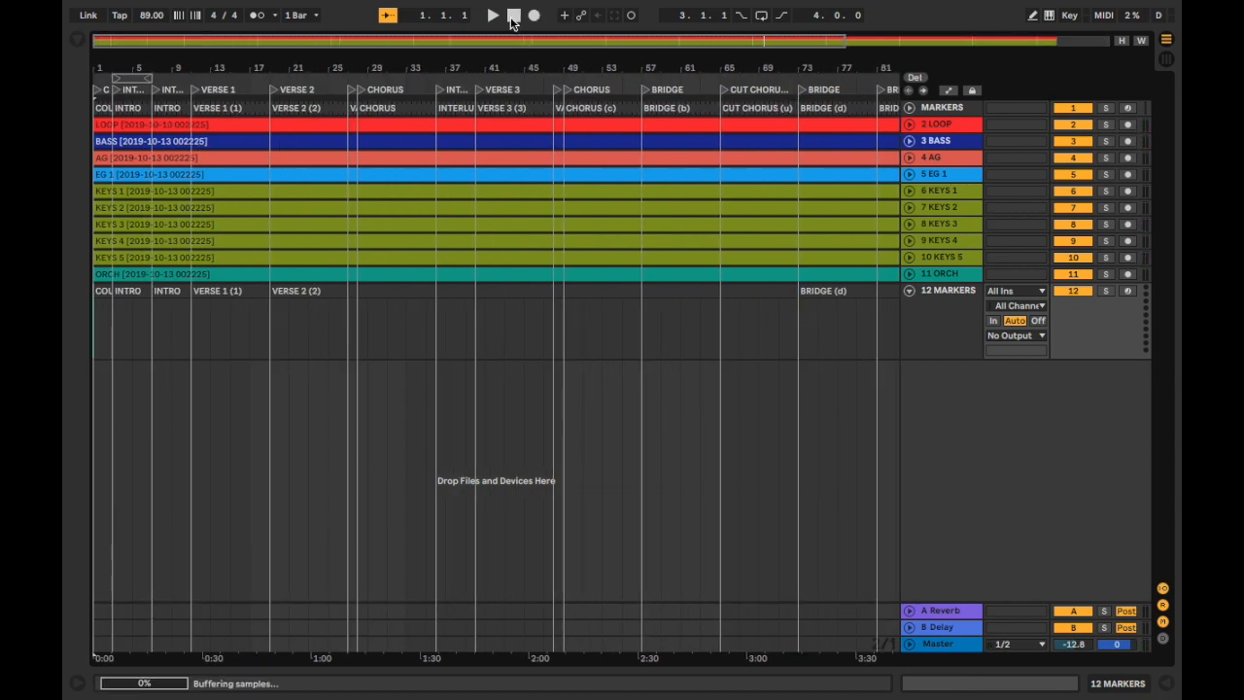
Delete the duplicate track 12 MARKERS, keeping the original MARKERS track.
click(922, 328)
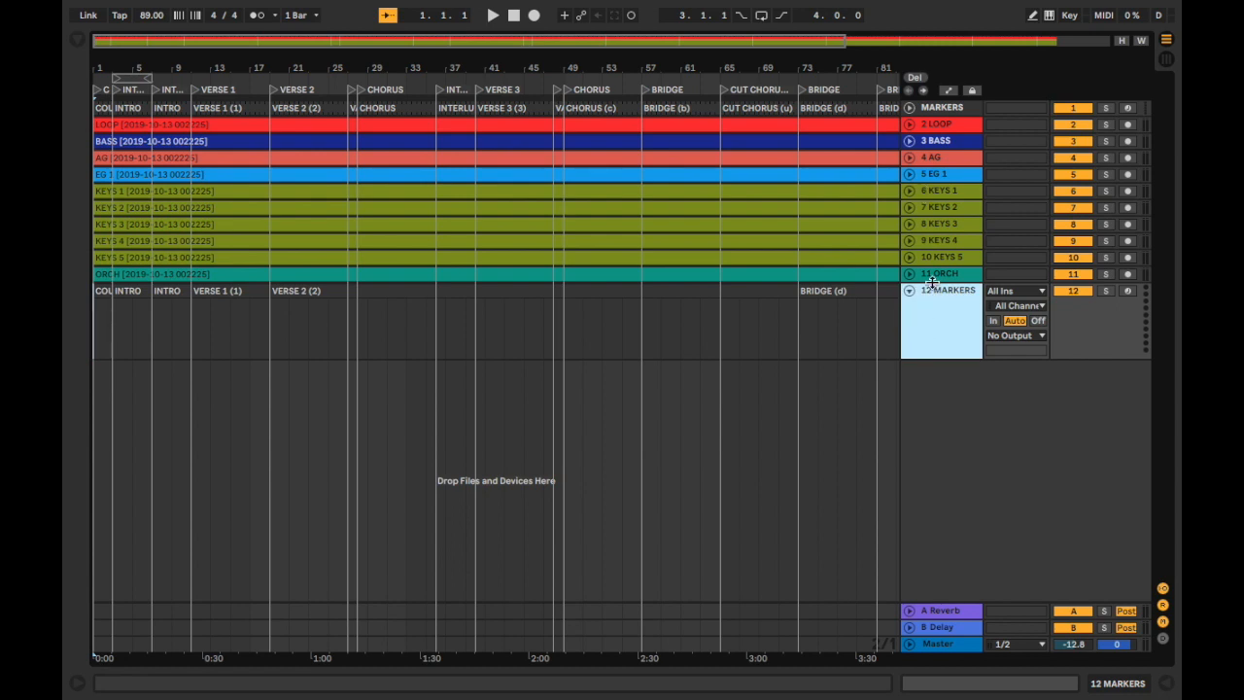
key(Delete)
scroll(406, 326, up, 3)
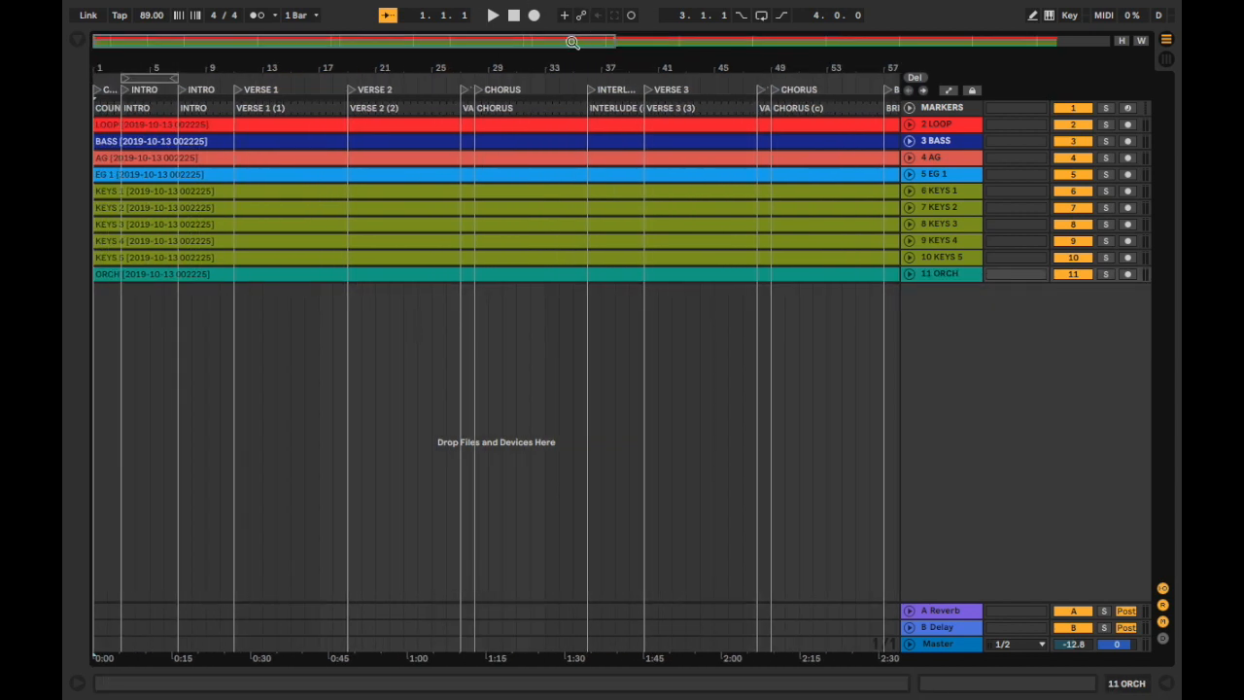
Play the song from the VERSE 1 locator and stop playback in the BRIDGE that starts at bar 57.
click(236, 91)
key(space)
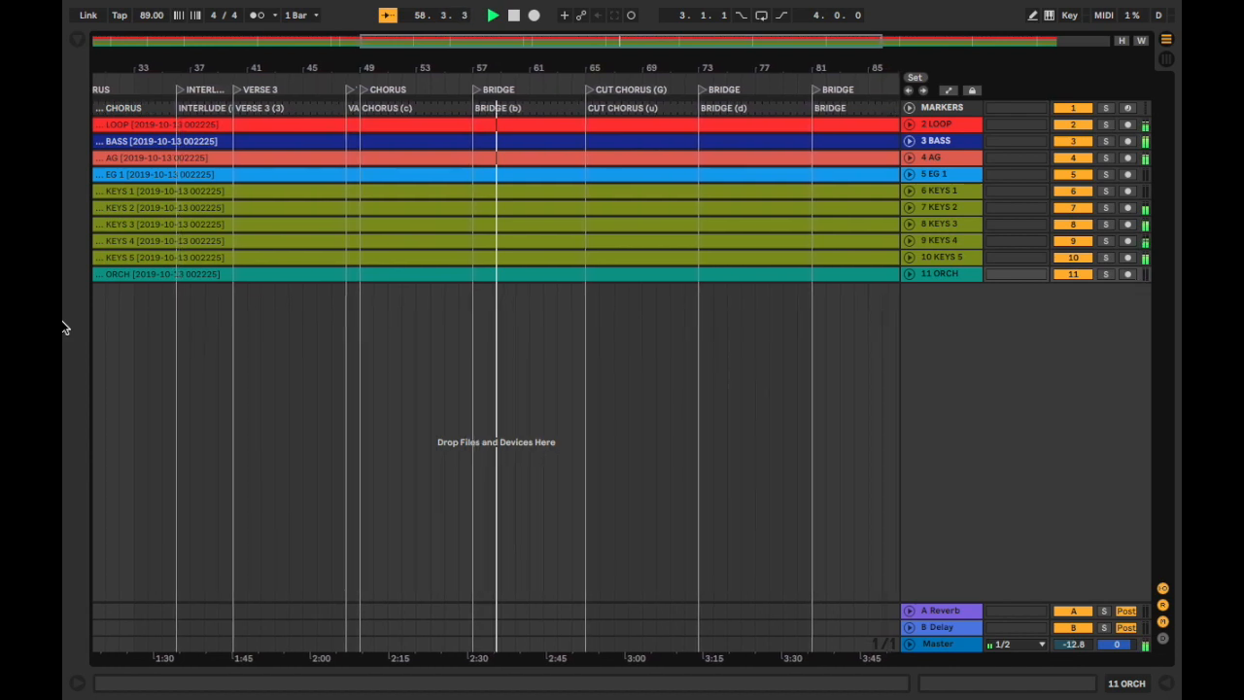
key(space)
Test immediate jumps from CHORUS to BRIDGE, VERSE 1 and VERSE 2 with launch quantization set to None, and restore it to 1 Bar.
click(293, 17)
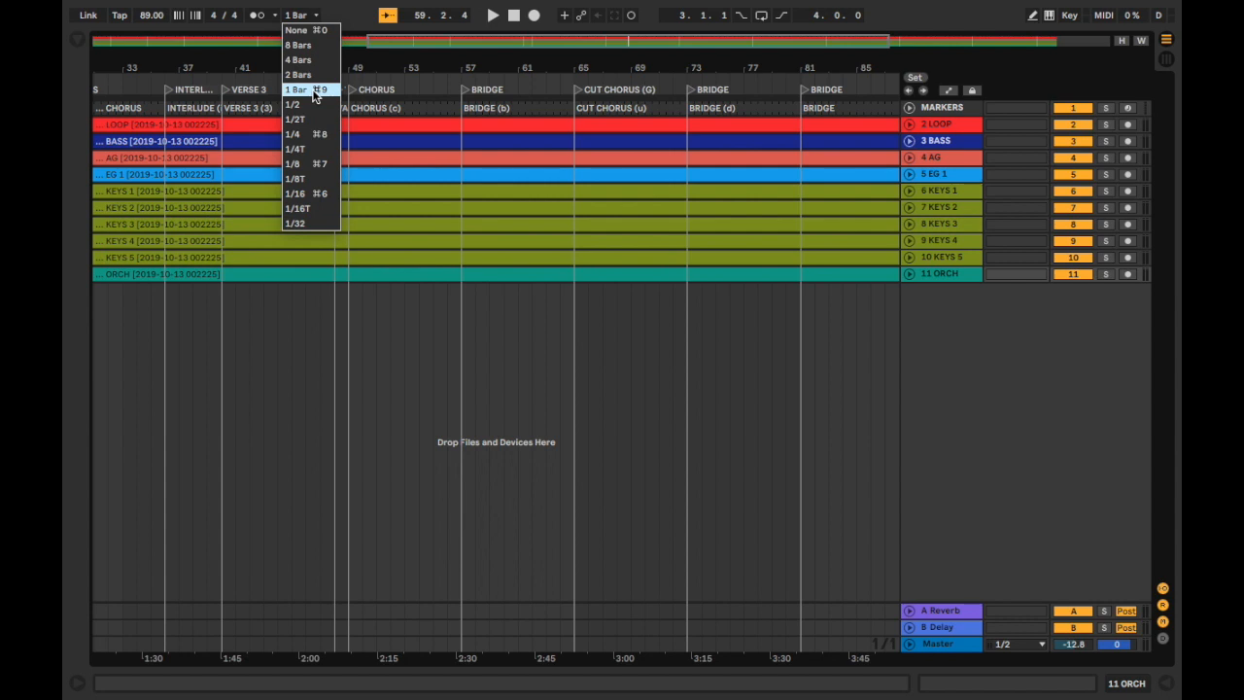
click(315, 33)
click(351, 90)
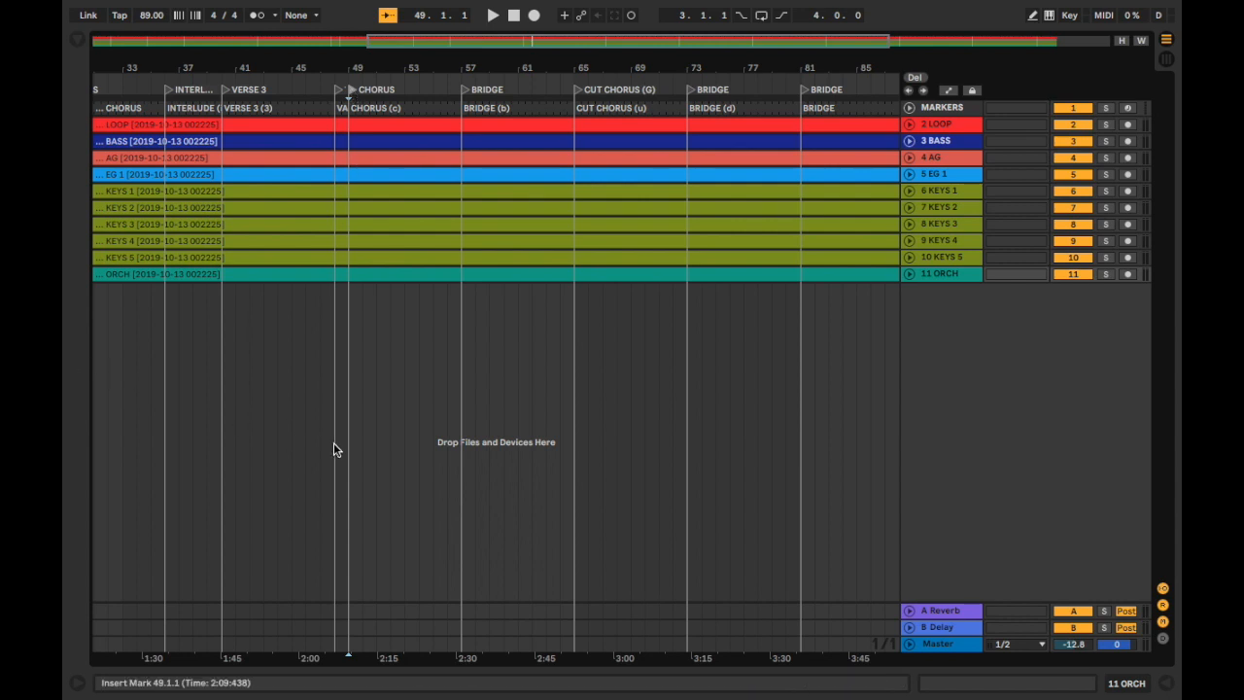
key(space)
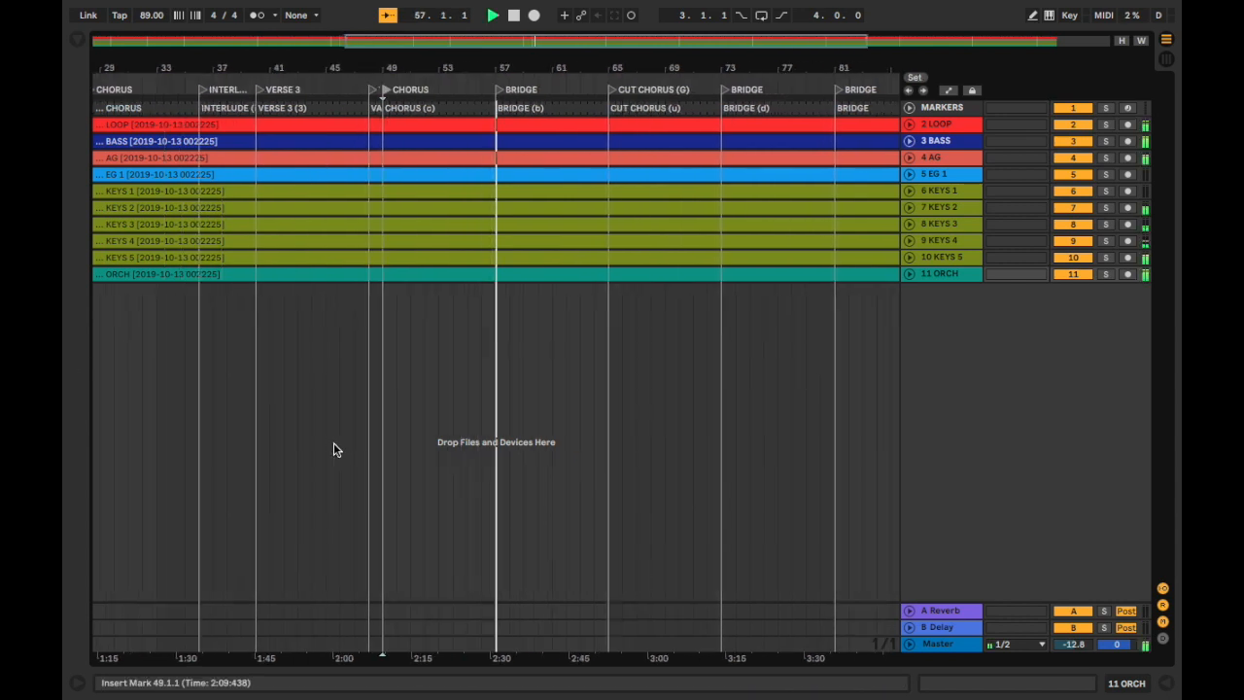
key(1)
key(2)
key(space)
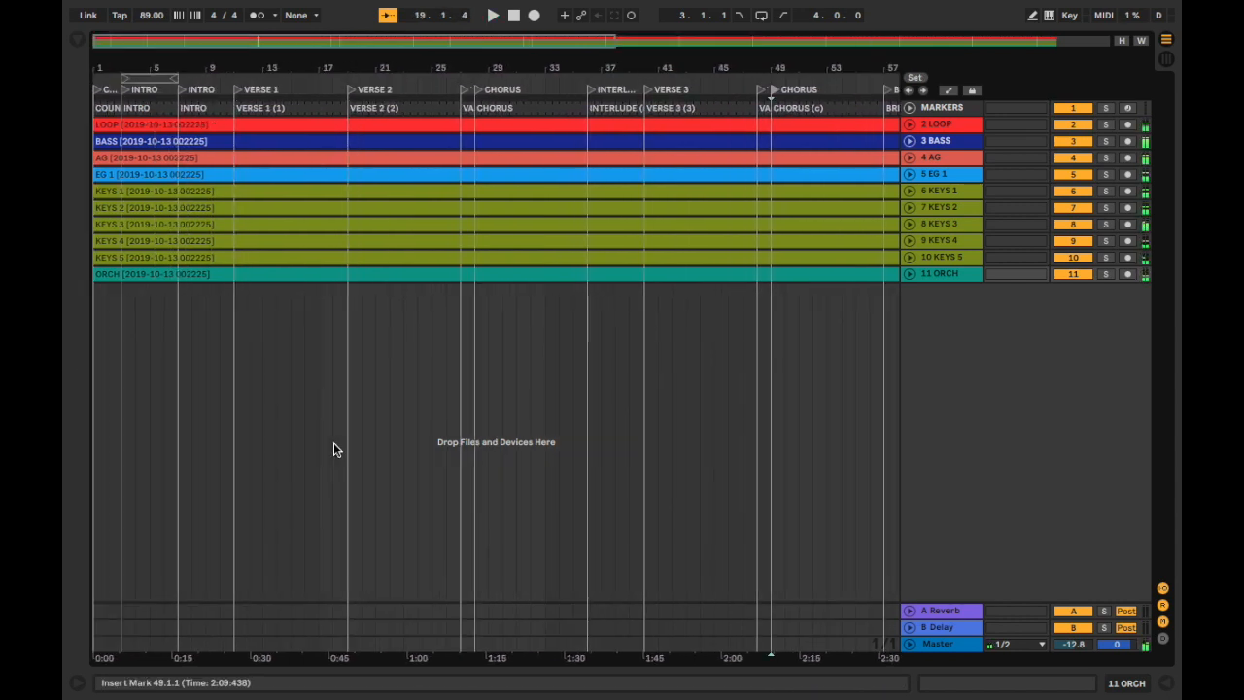
click(313, 16)
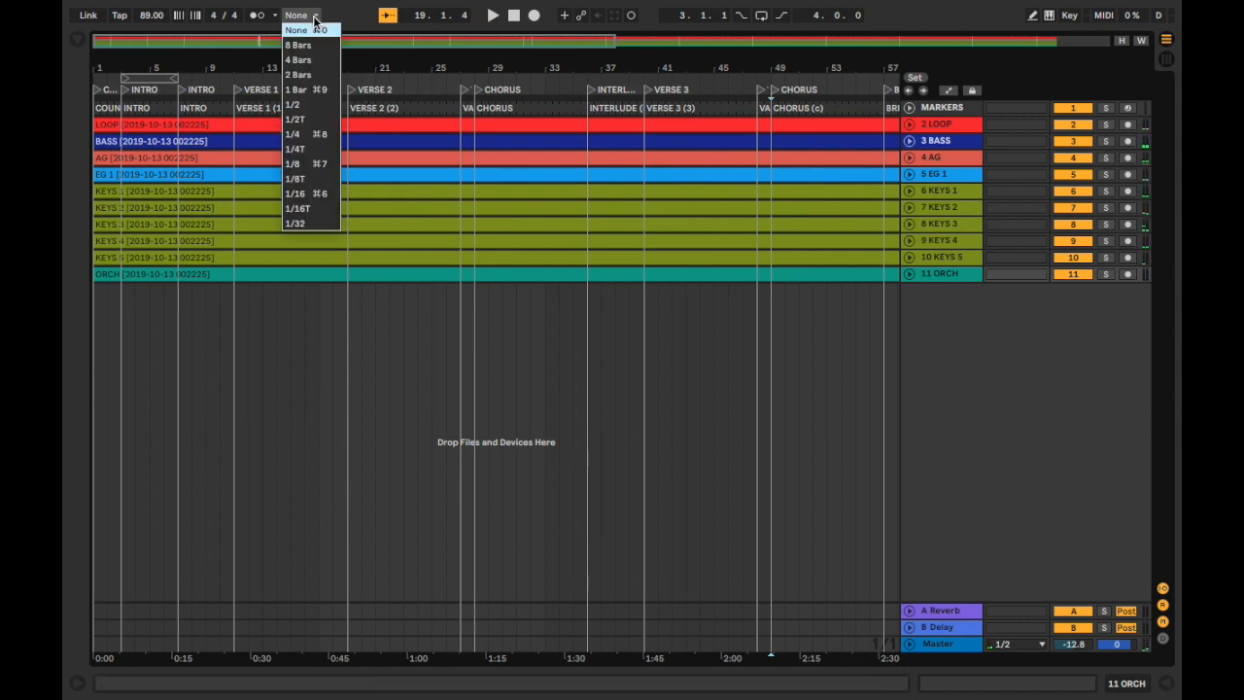
click(312, 88)
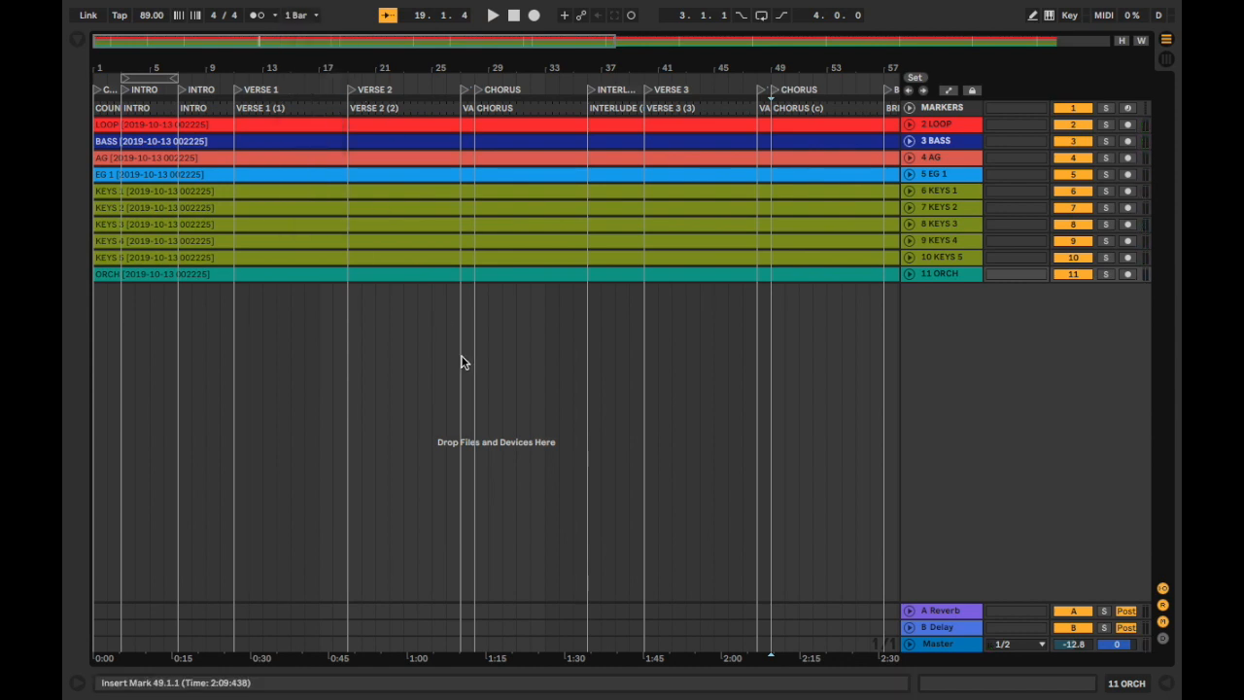
Switch to Session View and show the mixer starting from the MARKERS track.
scroll(462, 358, right, 10)
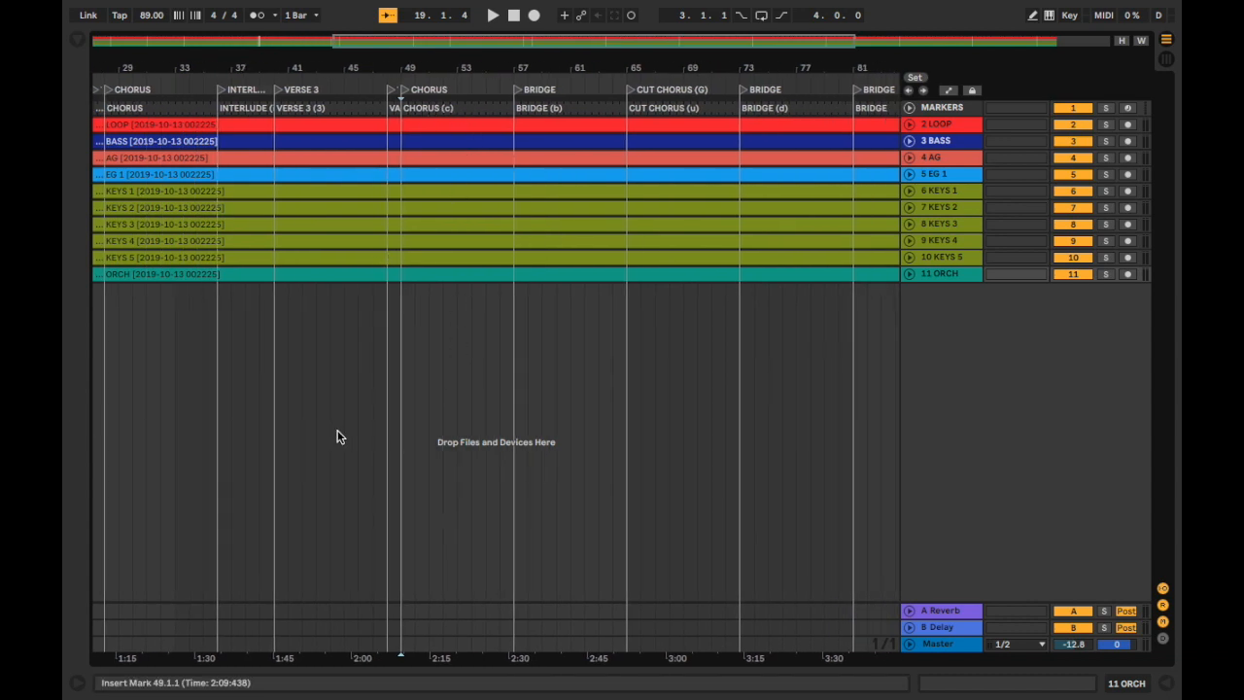
key(Tab)
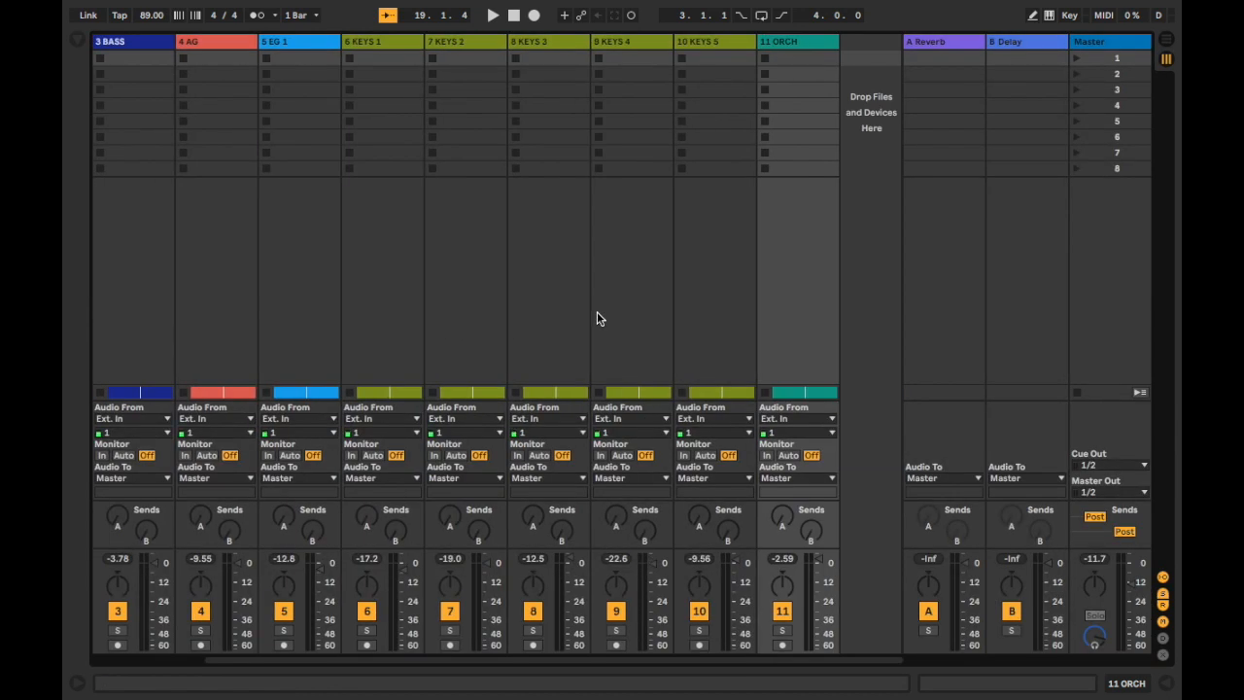
scroll(597, 319, left, 3)
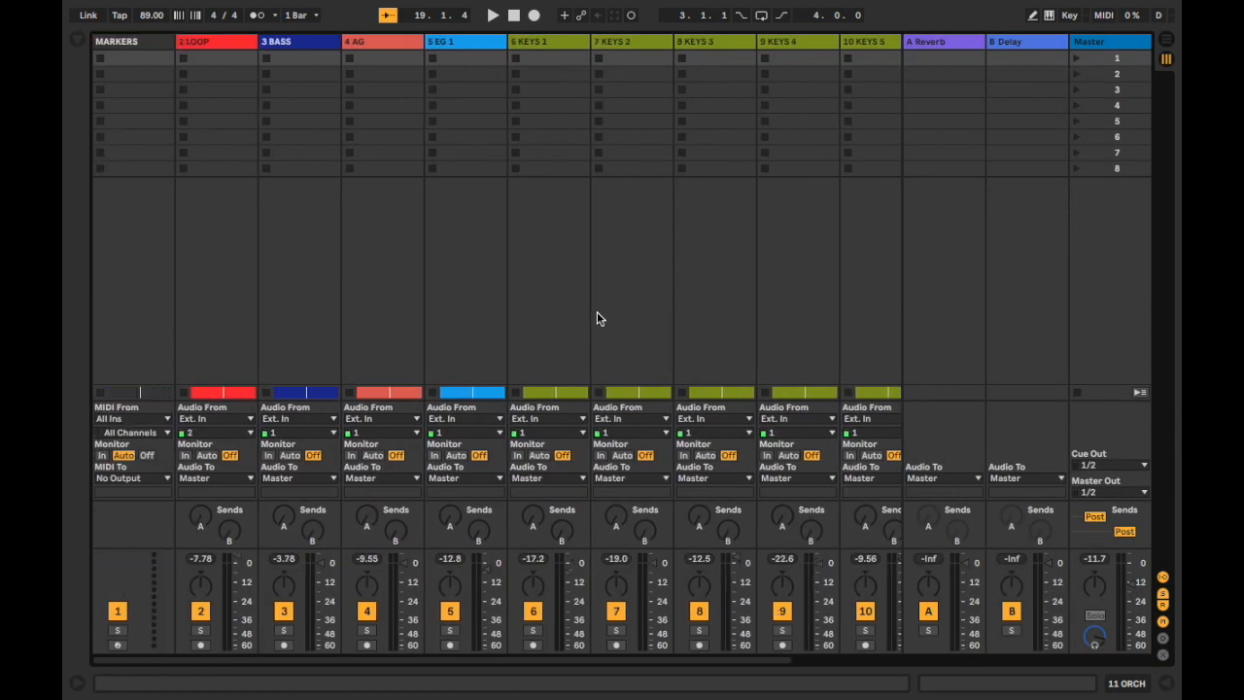
Return to Arrangement View and review the song's sections from the COUNT-OFF at bar 1.
key(Tab)
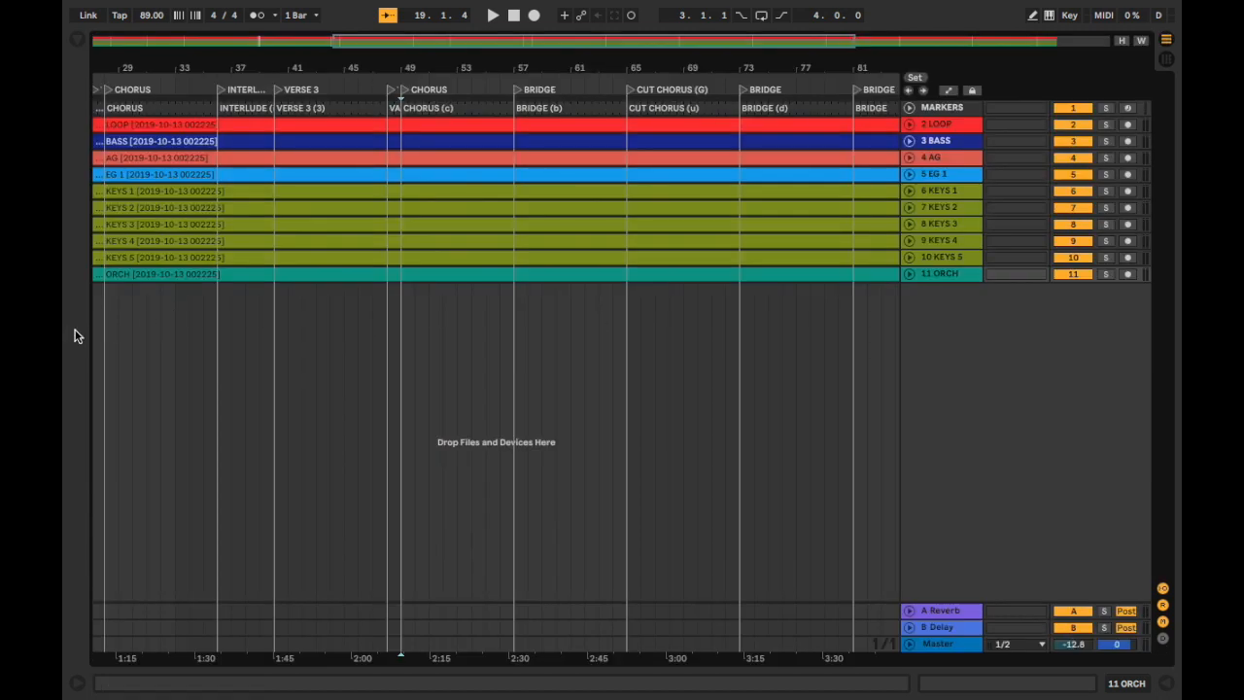
scroll(306, 338, left, 5)
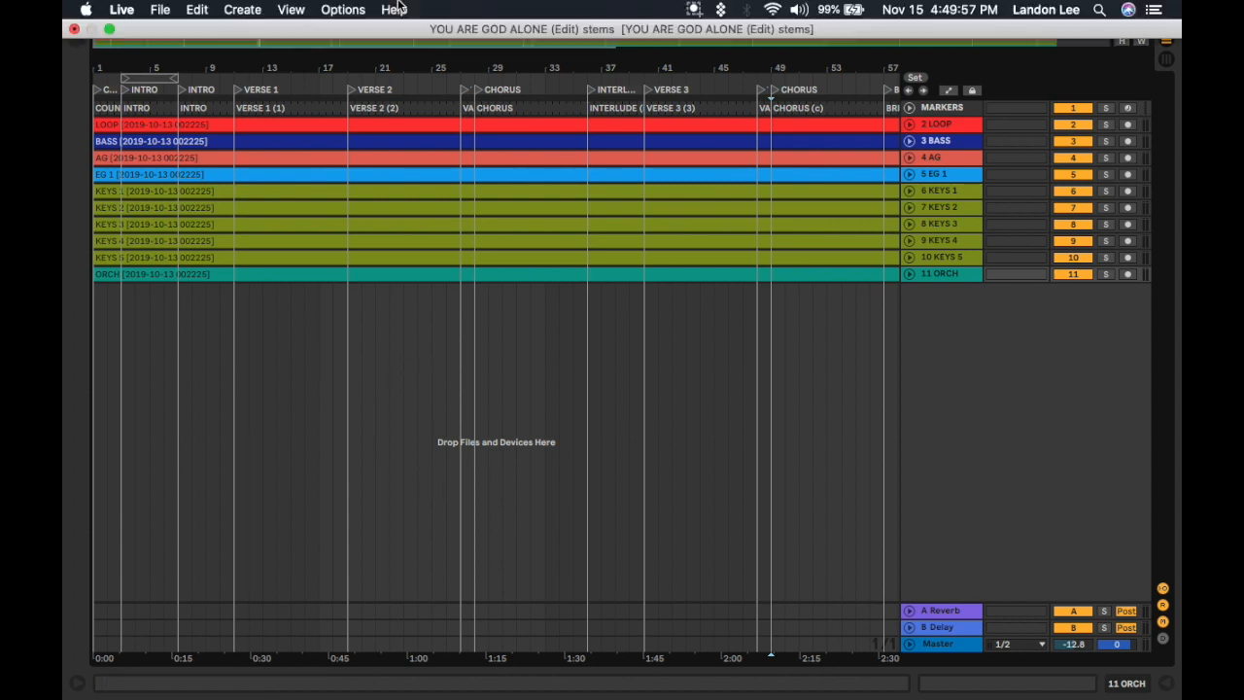
scroll(439, 375, up, 3)
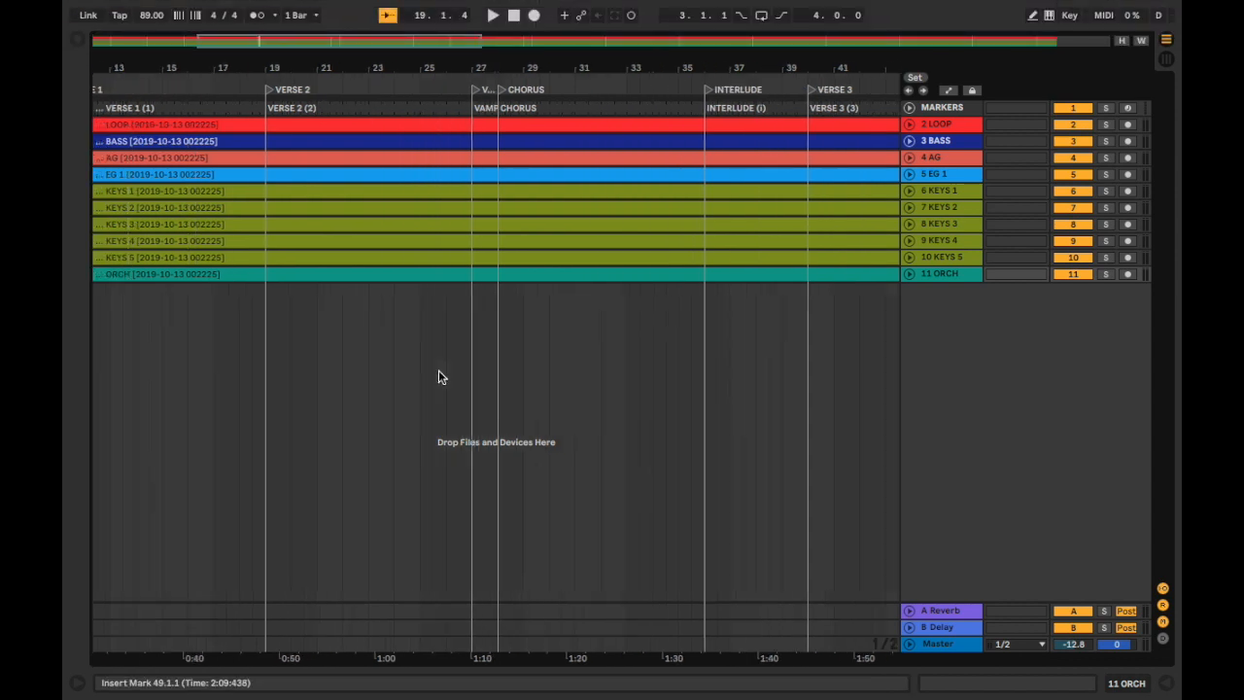
scroll(341, 392, left, 5)
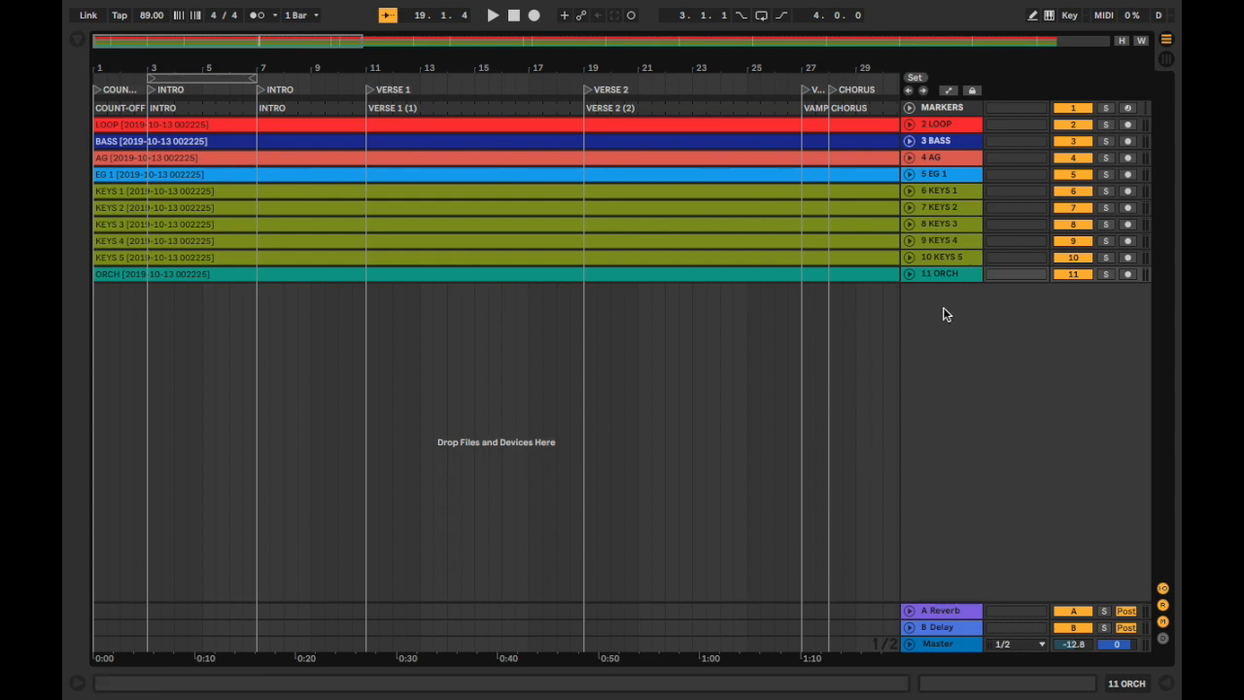
In Session View, select scene 8 and insert a new audio track after the ORCH track.
key(Tab)
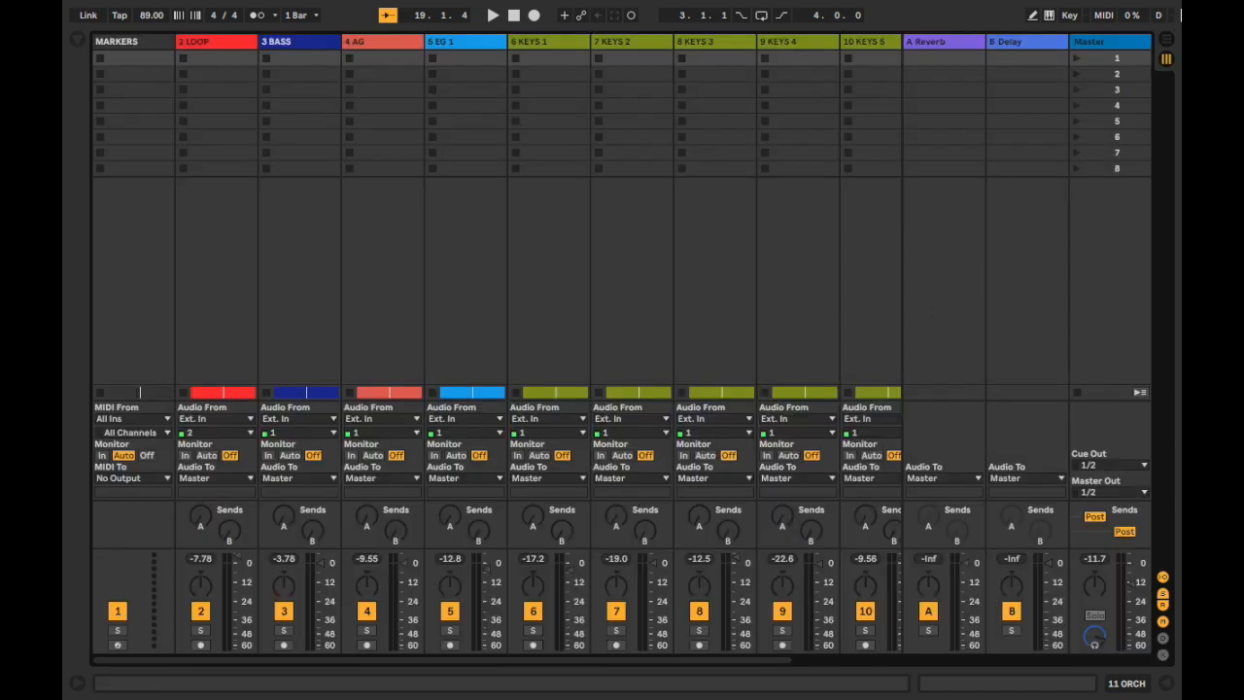
click(1106, 170)
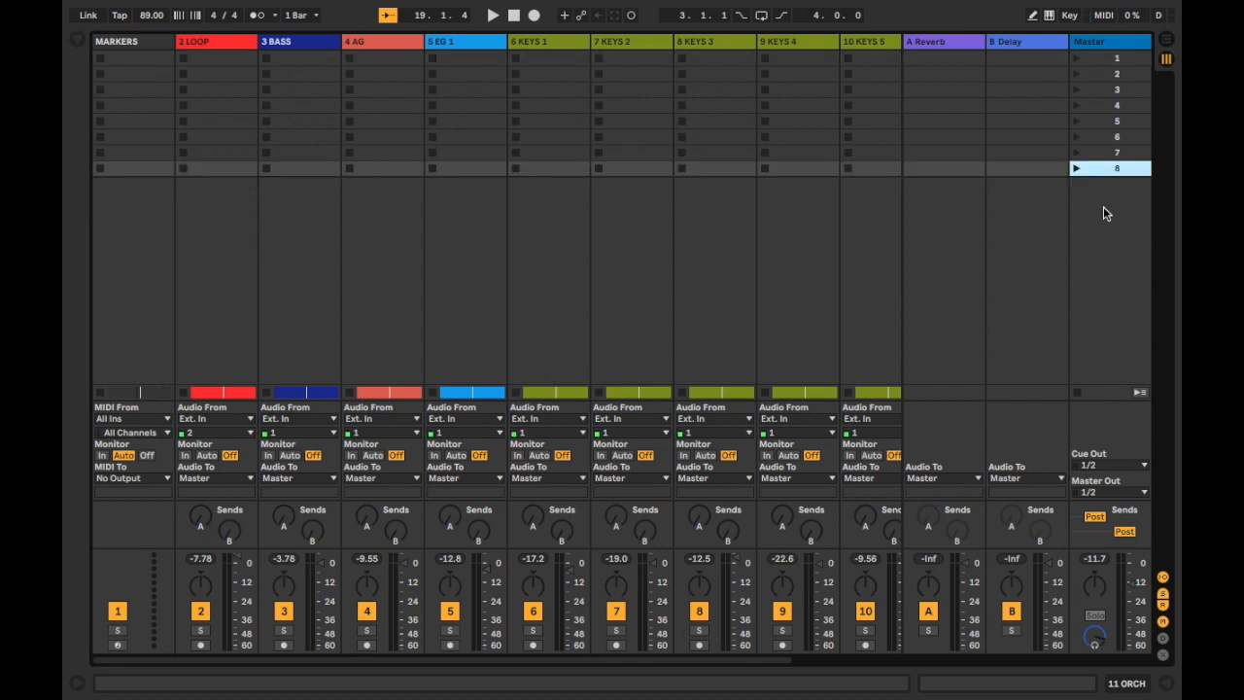
key(ctrl+t)
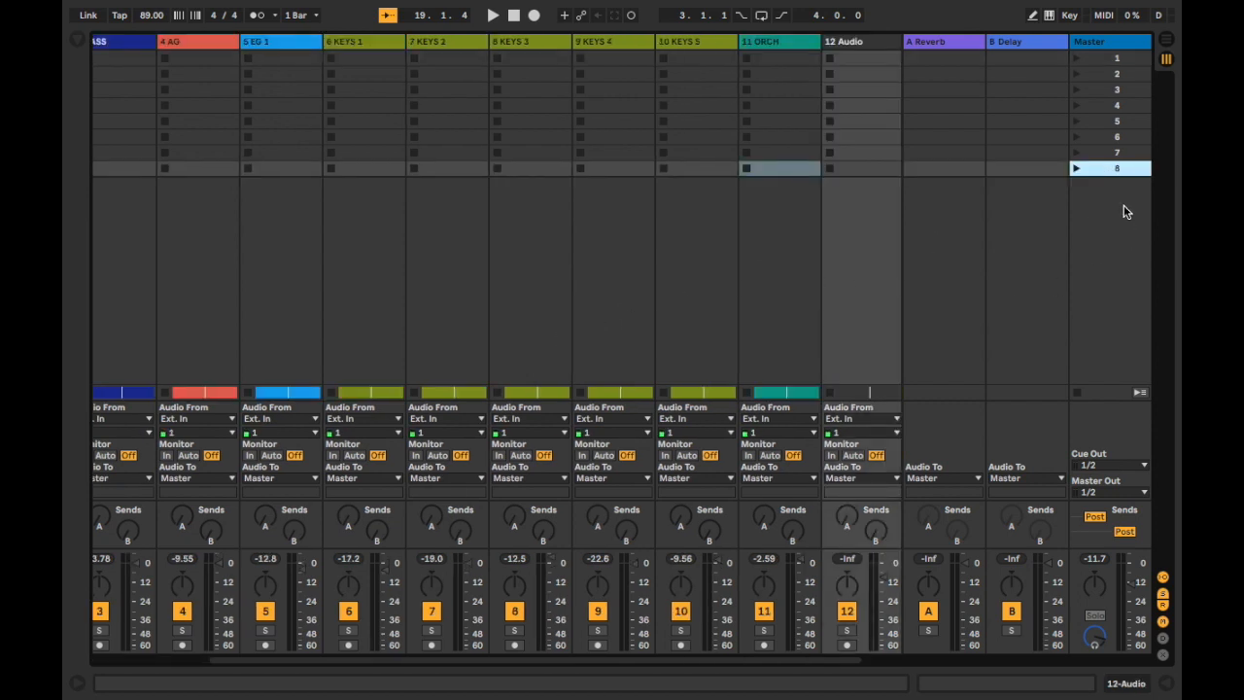
right_click(1099, 200)
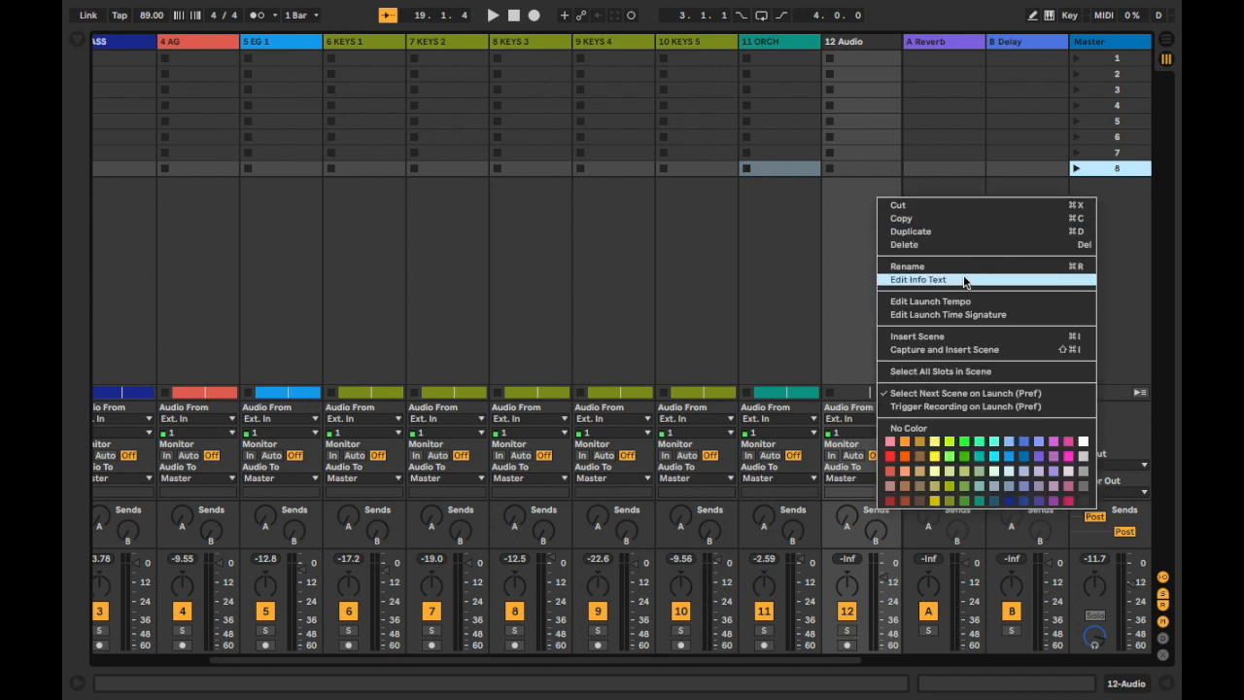
click(960, 337)
click(758, 393)
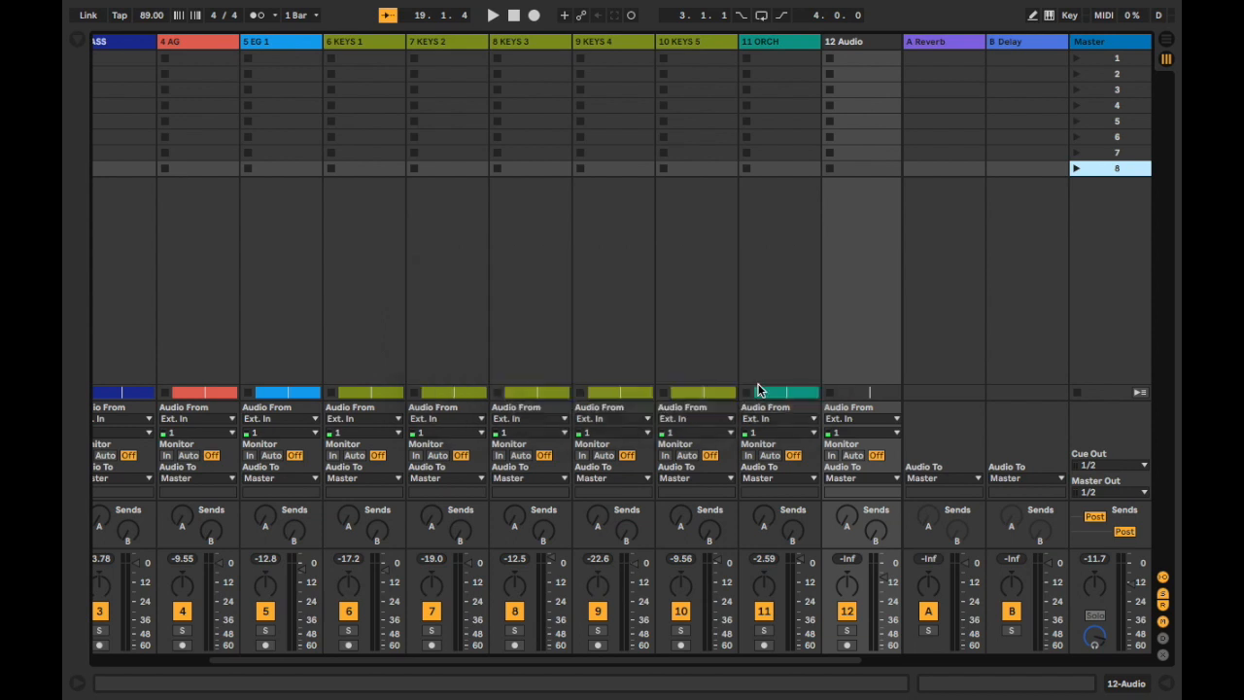
Compare the song in Arrangement View and Session View, ending in Arrangement View.
key(Tab)
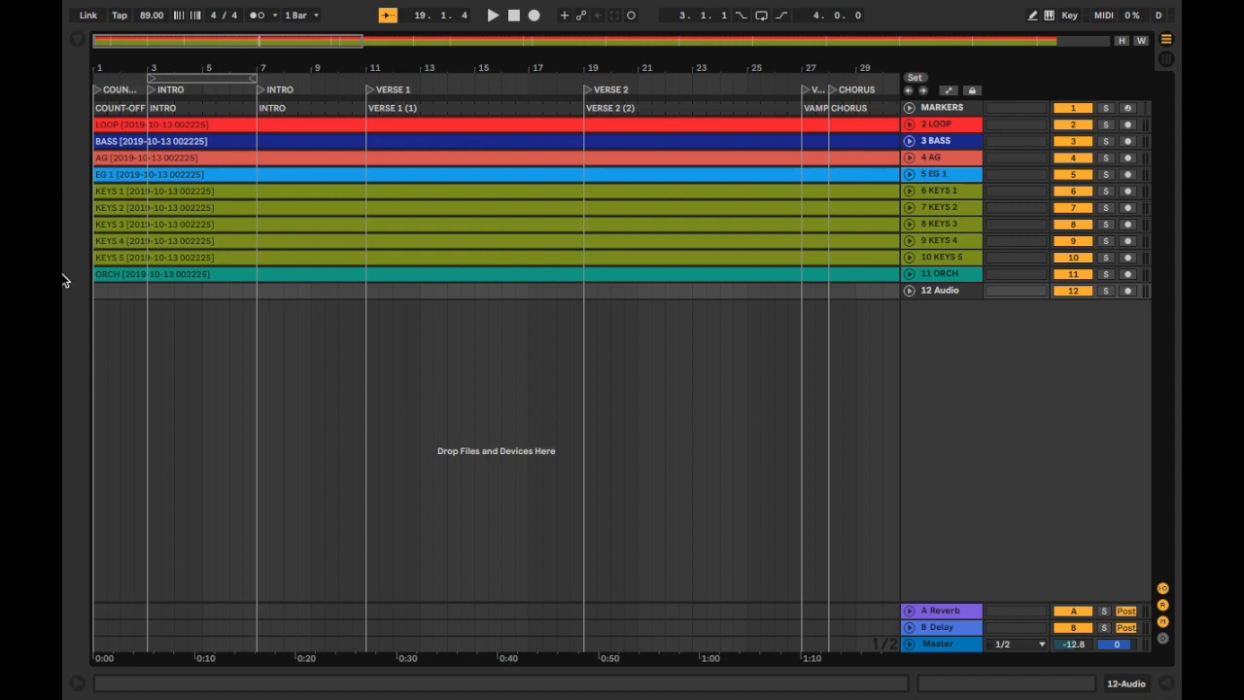
key(Tab)
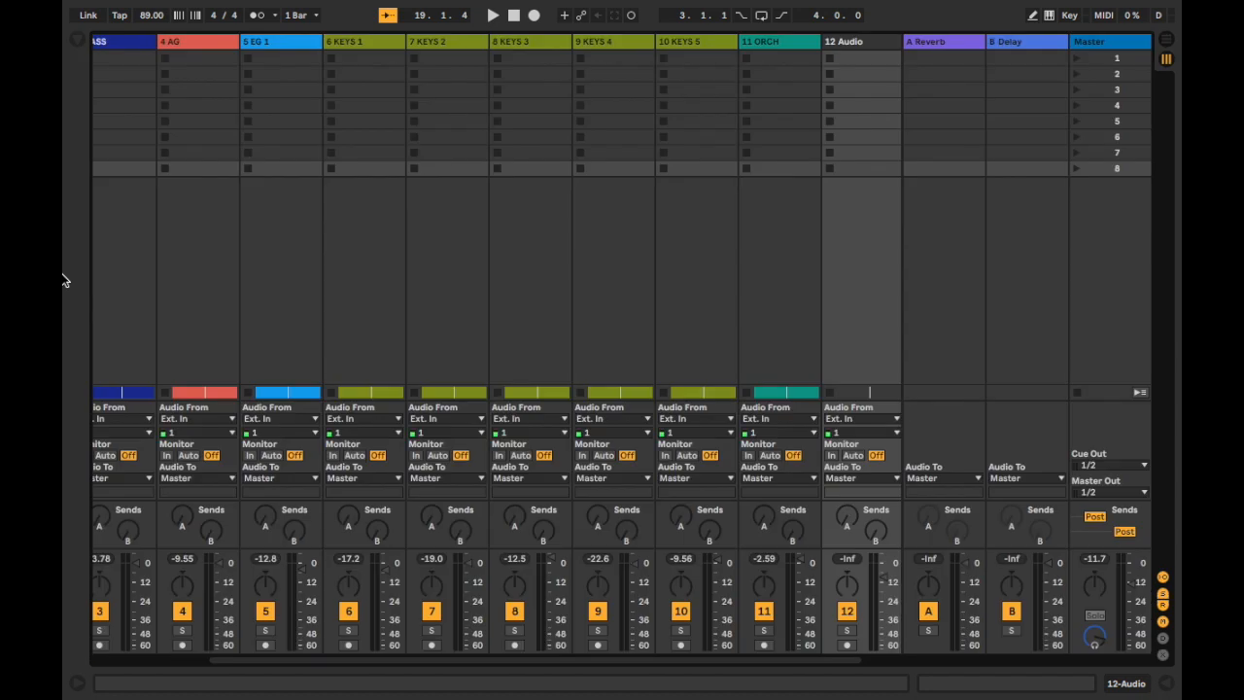
key(Tab)
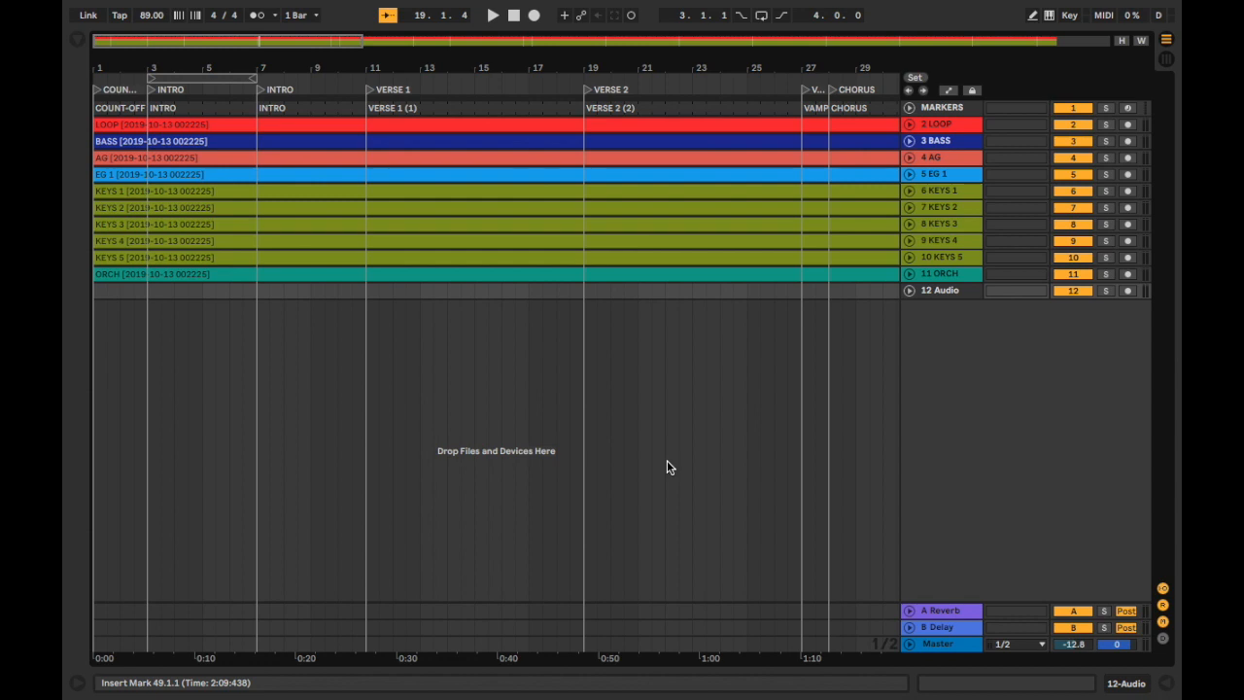
mouse_move(671, 4)
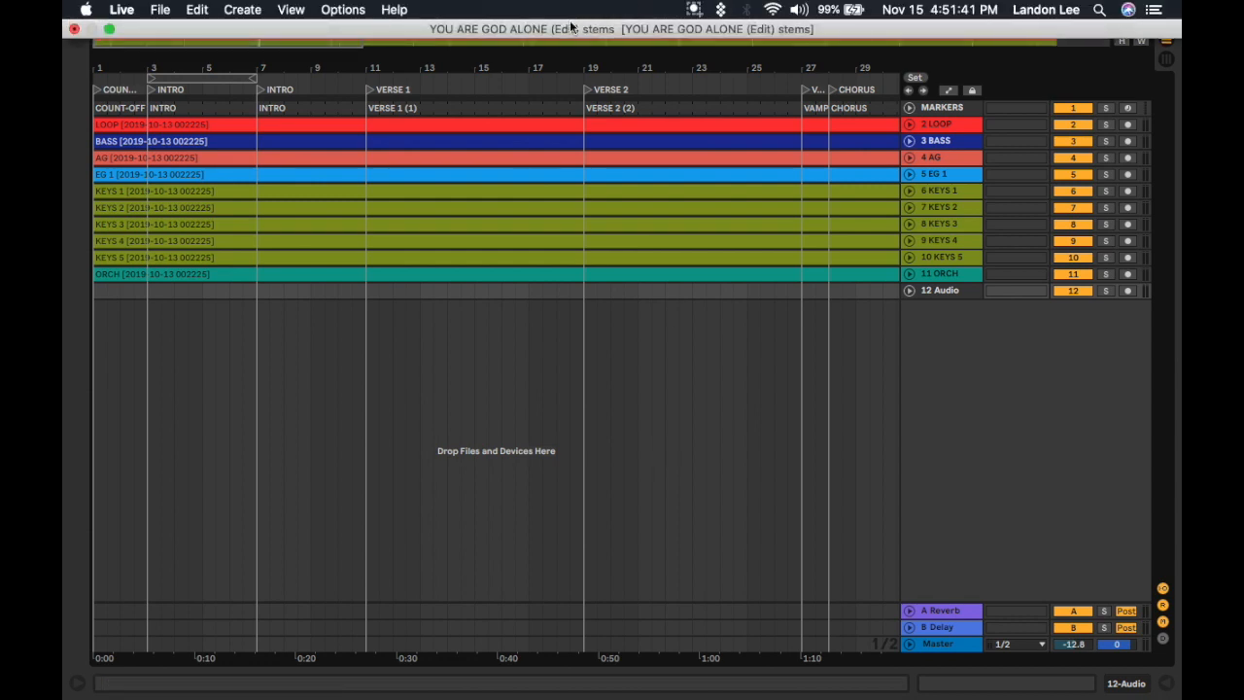